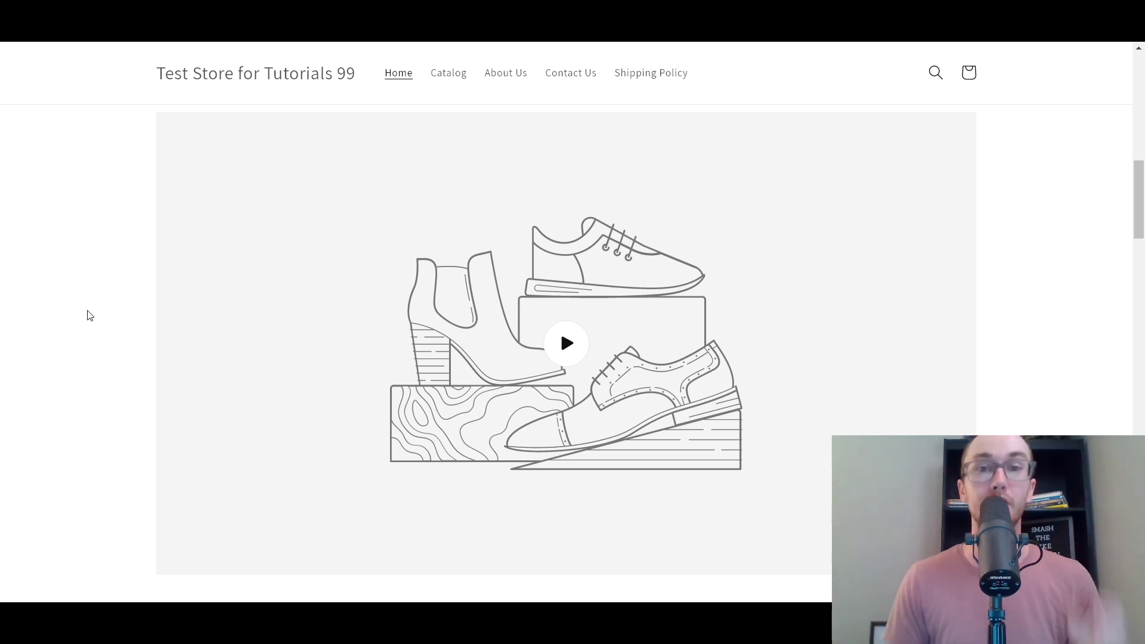
Examine the Video section on the storefront home page and play its placeholder video.
{"action": "left_click_drag", "start_coordinate": [1141, 201], "coordinate": [1140, 198]}
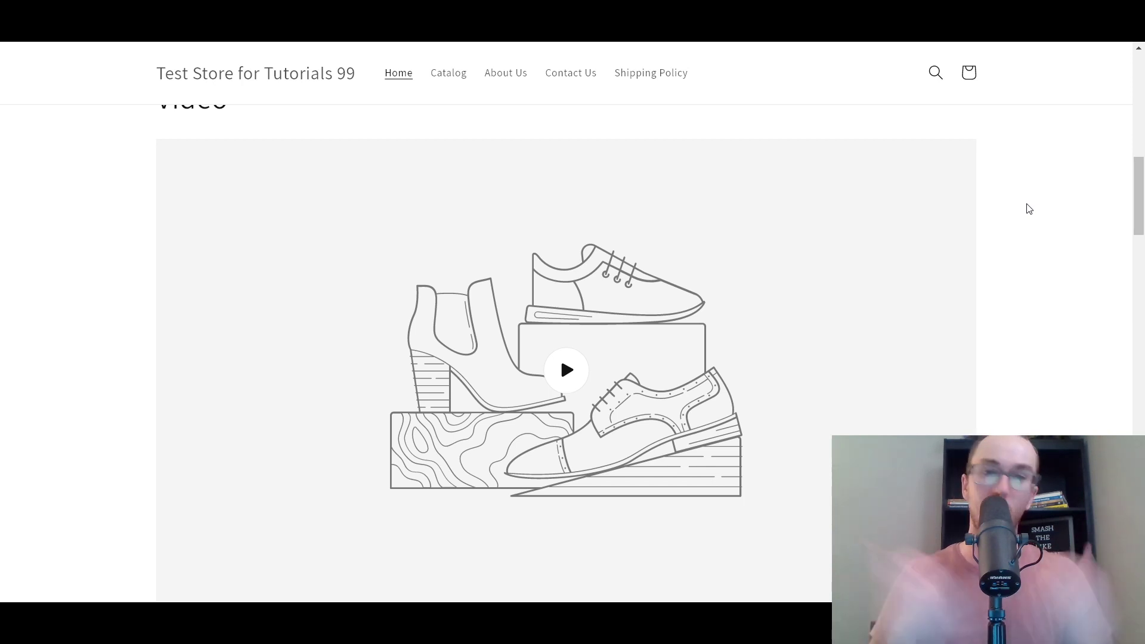
{"action": "mouse_move", "coordinate": [1139, 194]}
{"action": "left_mouse_down"}
{"action": "mouse_move", "coordinate": [1139, 91]}
{"action": "mouse_move", "coordinate": [1139, 186]}
{"action": "left_mouse_up"}
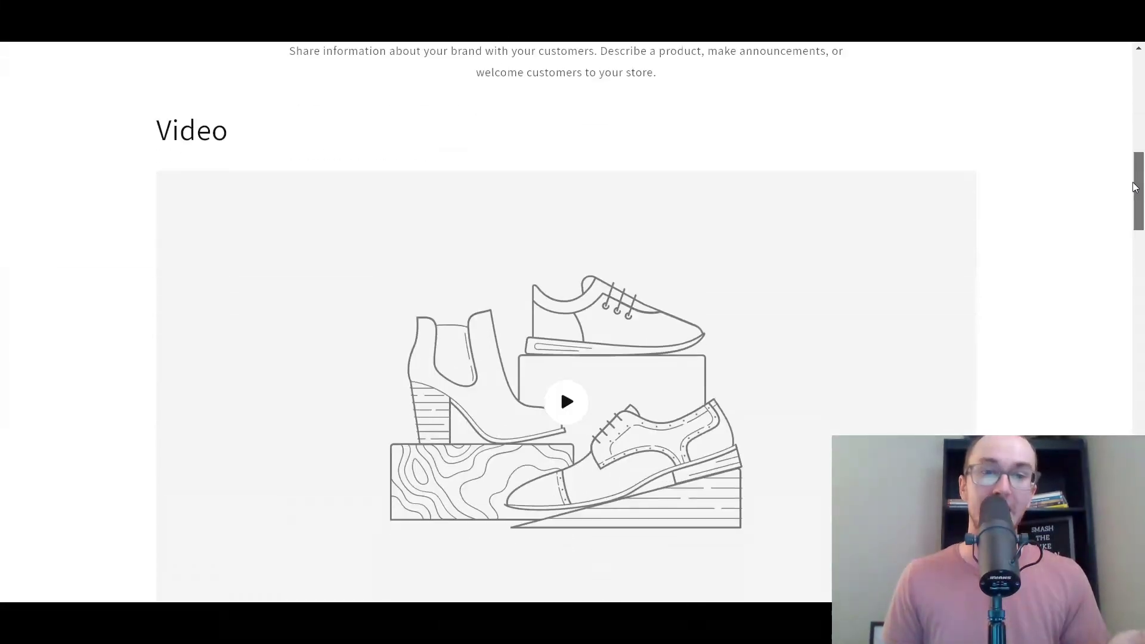
{"action": "scroll", "coordinate": [1044, 200], "scroll_direction": "down", "scroll_amount": 3}
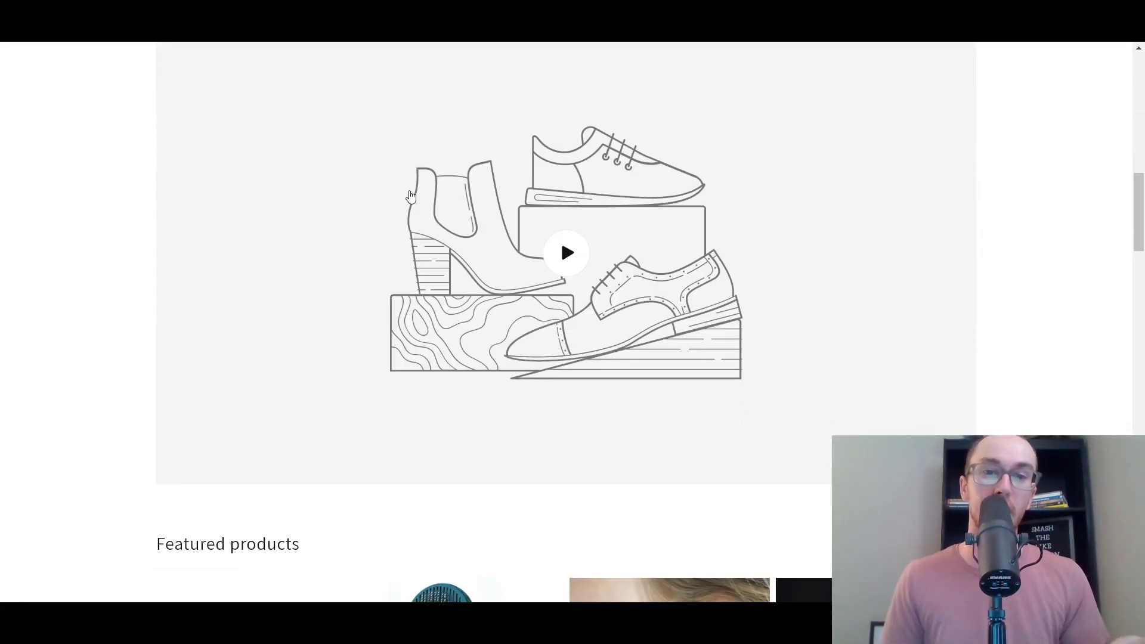
{"action": "scroll", "coordinate": [530, 358], "scroll_direction": "up", "scroll_amount": 1}
{"action": "left_click", "coordinate": [552, 332]}
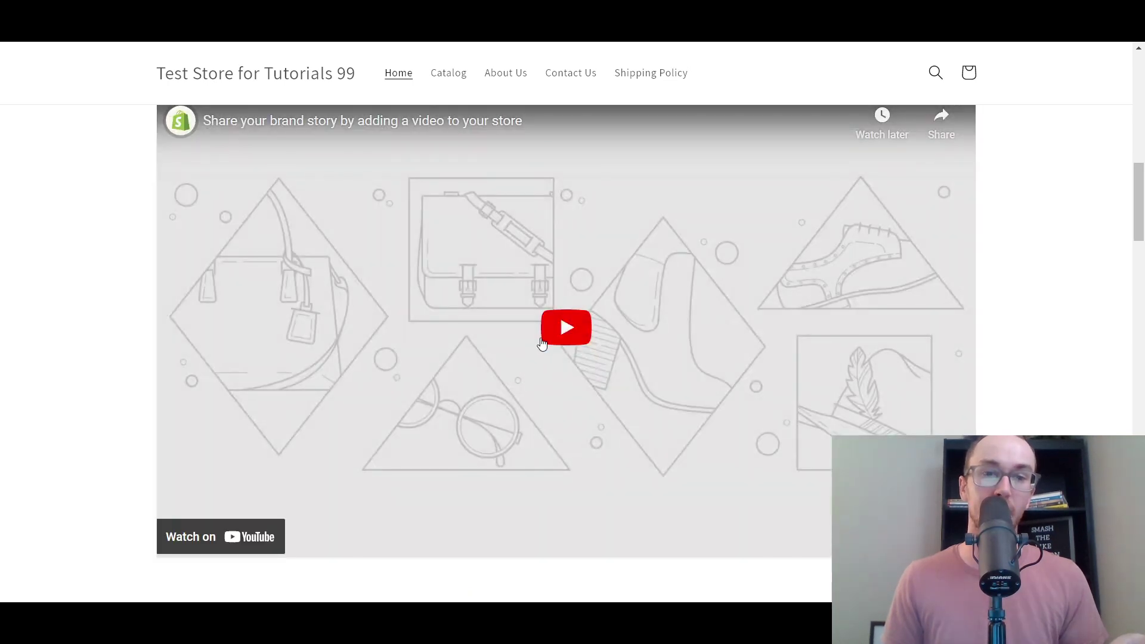
{"action": "left_click", "coordinate": [543, 340]}
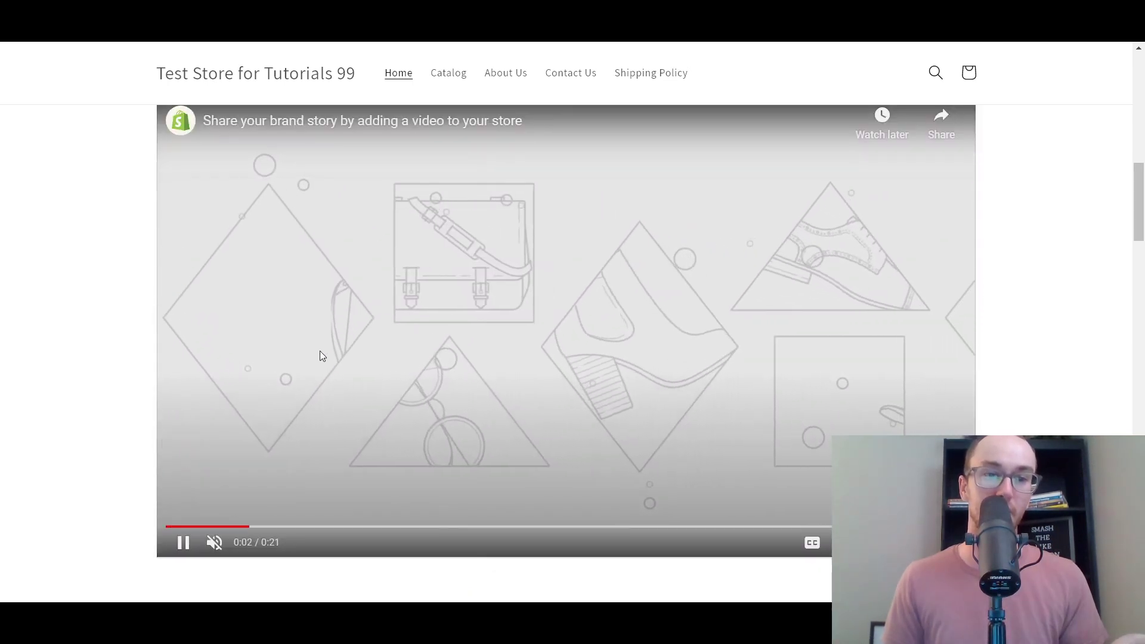
{"action": "left_click", "coordinate": [769, 324]}
{"action": "scroll", "coordinate": [944, 322], "scroll_direction": "up", "scroll_amount": 1}
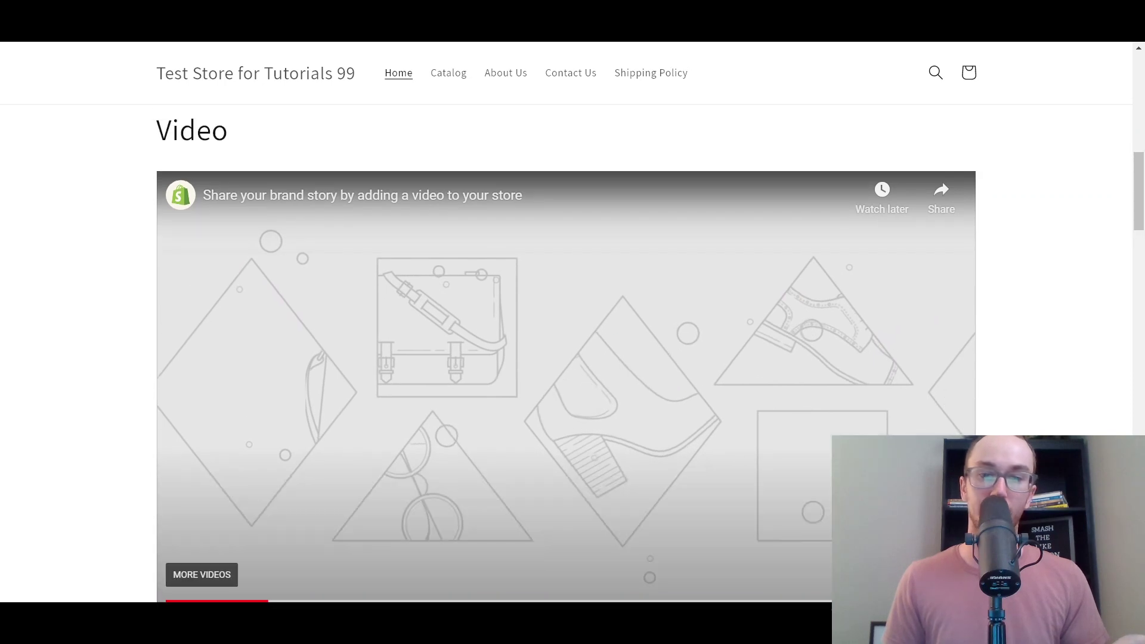
{"action": "left_click_drag", "start_coordinate": [1140, 179], "coordinate": [1140, 78]}
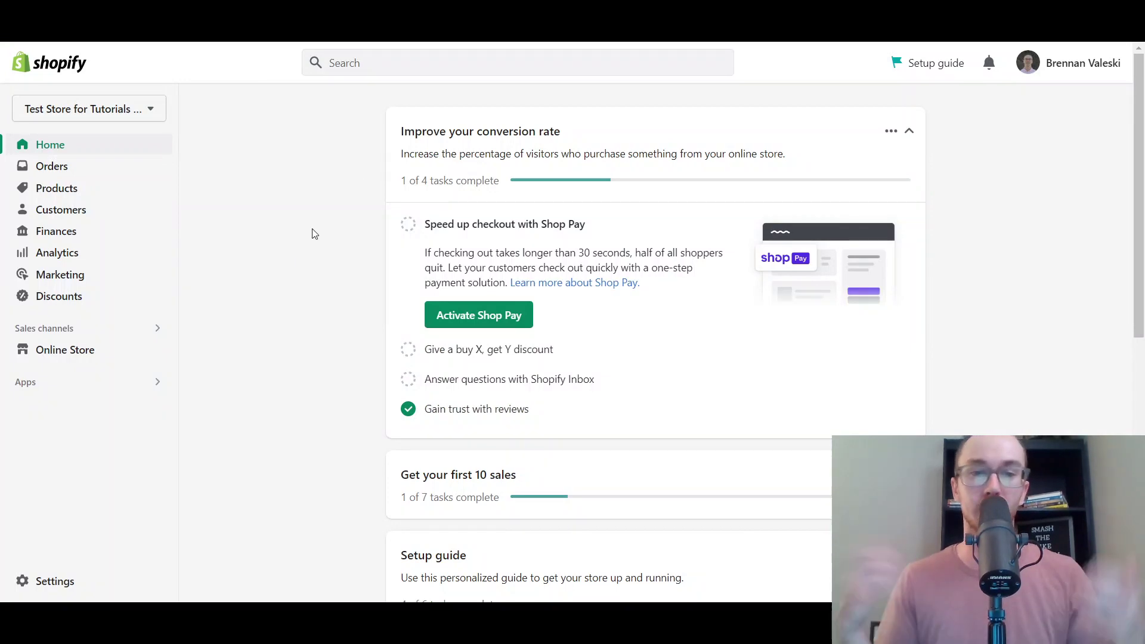
Open the online store's themes and start customizing the current Dawn theme.
{"action": "left_click", "coordinate": [64, 353]}
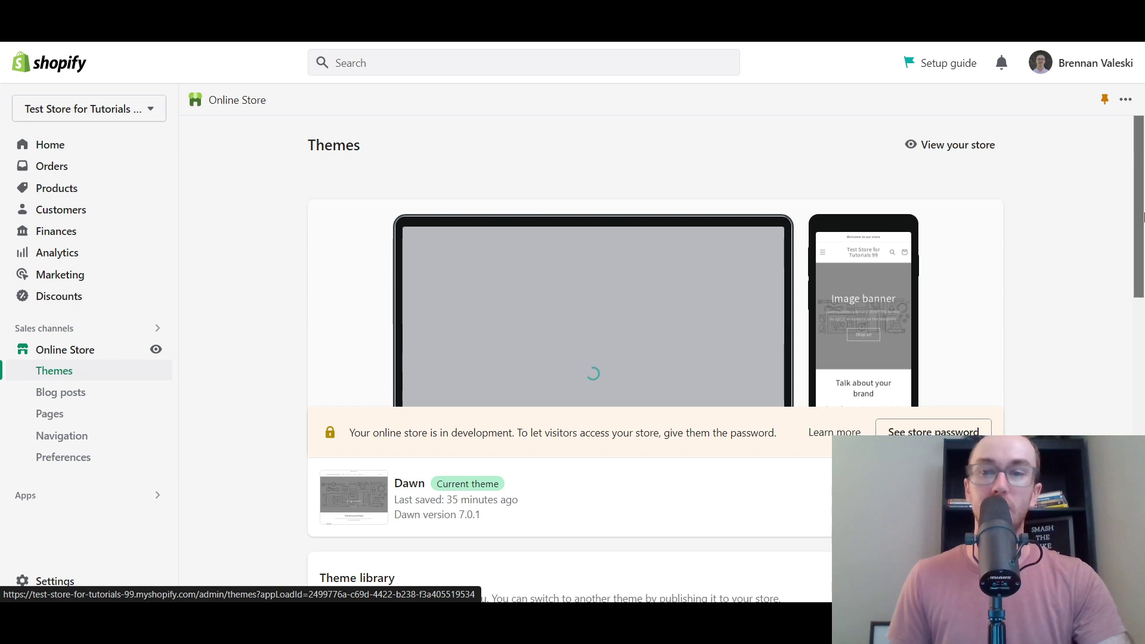
{"action": "scroll", "coordinate": [1075, 281], "scroll_direction": "down", "scroll_amount": 3}
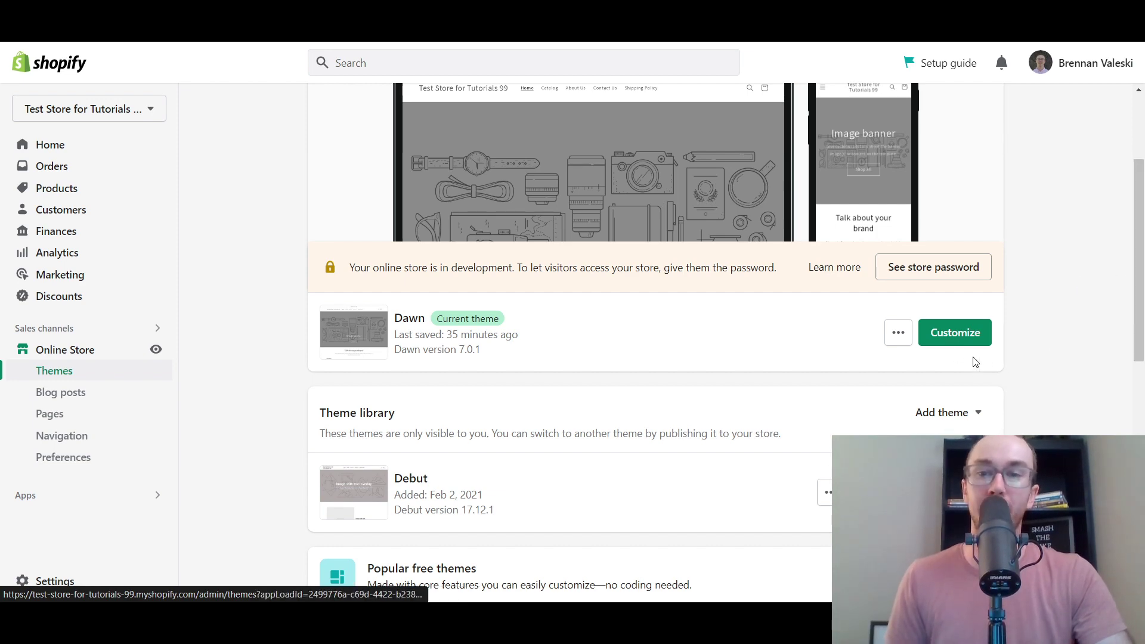
{"action": "scroll", "coordinate": [1141, 266], "scroll_direction": "down", "scroll_amount": 1}
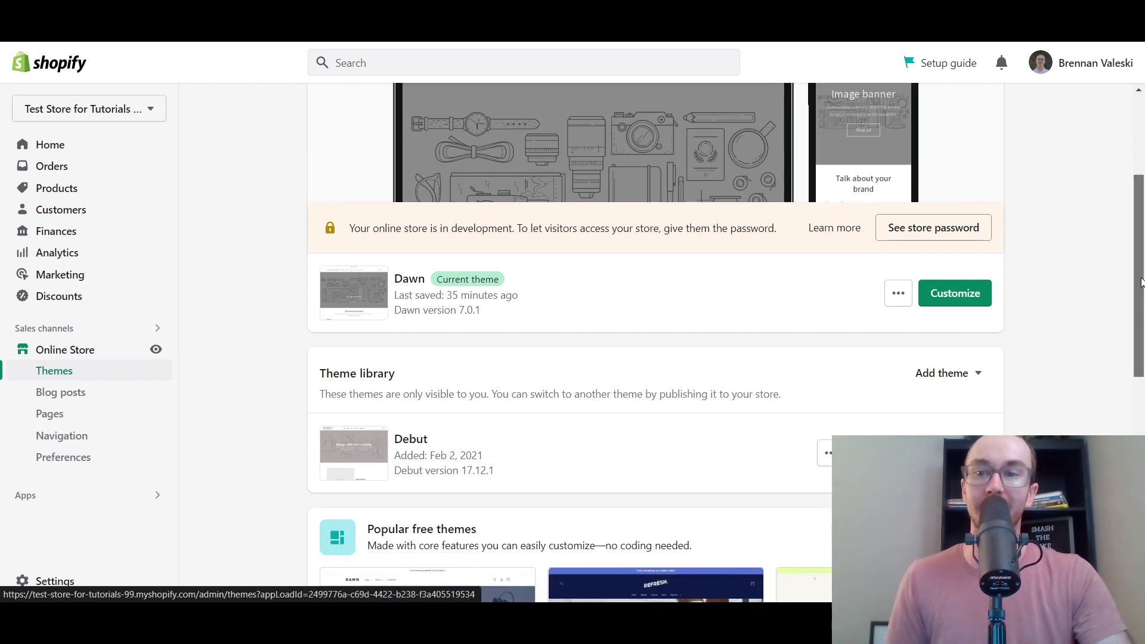
{"action": "left_click", "coordinate": [959, 300]}
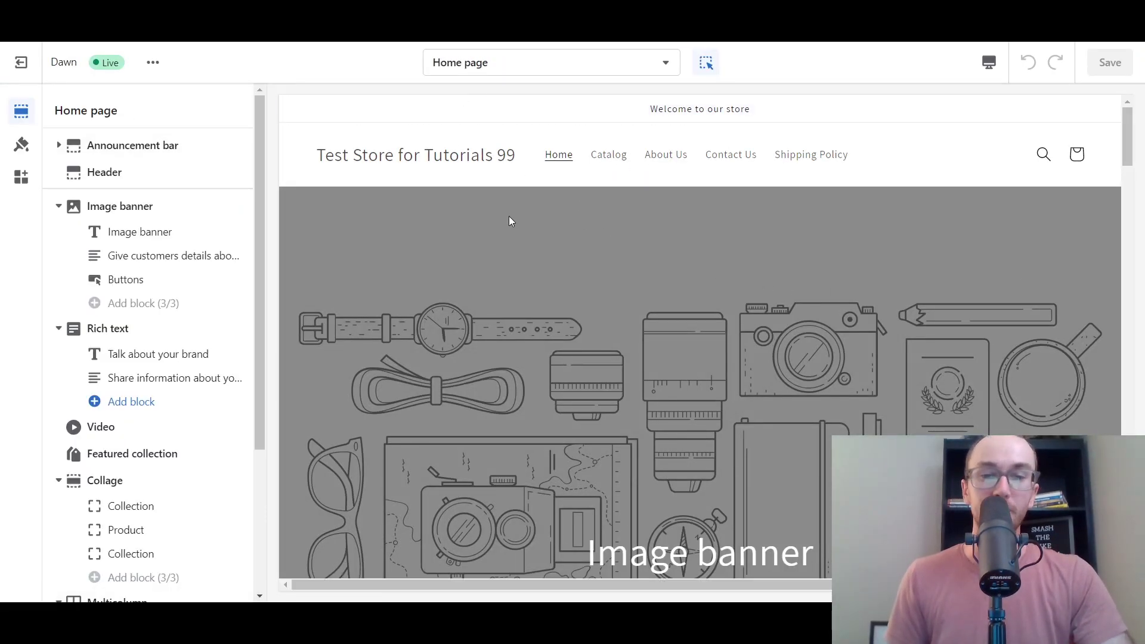
Look through the home page preview and its list of sections down to the footer.
{"action": "left_click_drag", "start_coordinate": [1129, 150], "coordinate": [1134, 256]}
{"action": "scroll", "coordinate": [518, 292], "scroll_direction": "up", "scroll_amount": 10}
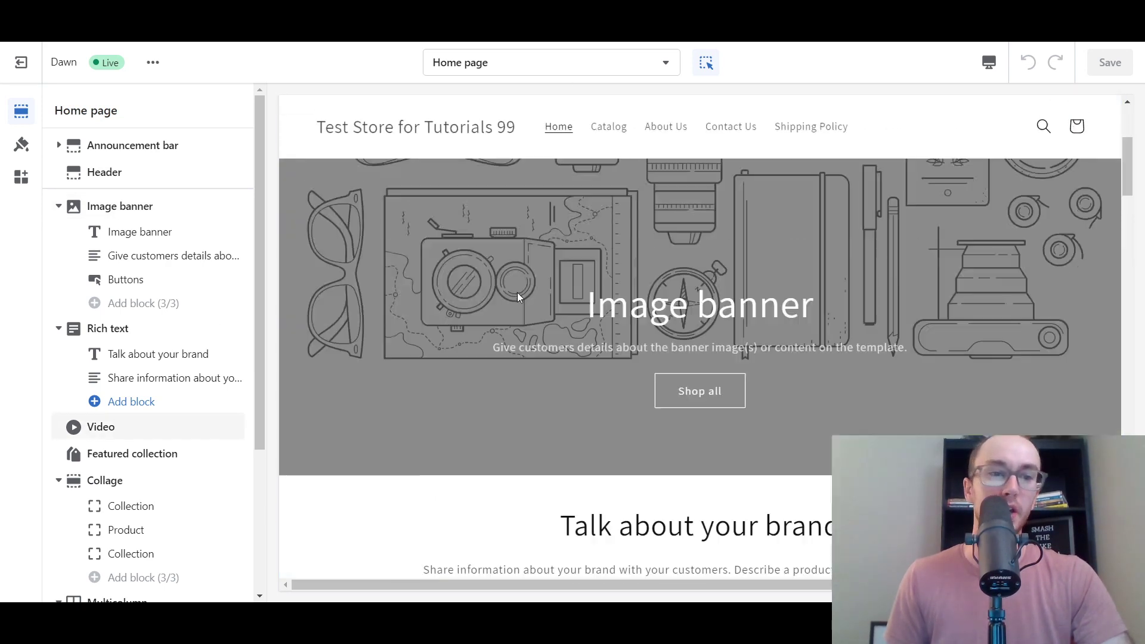
{"action": "left_click_drag", "start_coordinate": [260, 196], "coordinate": [251, 353]}
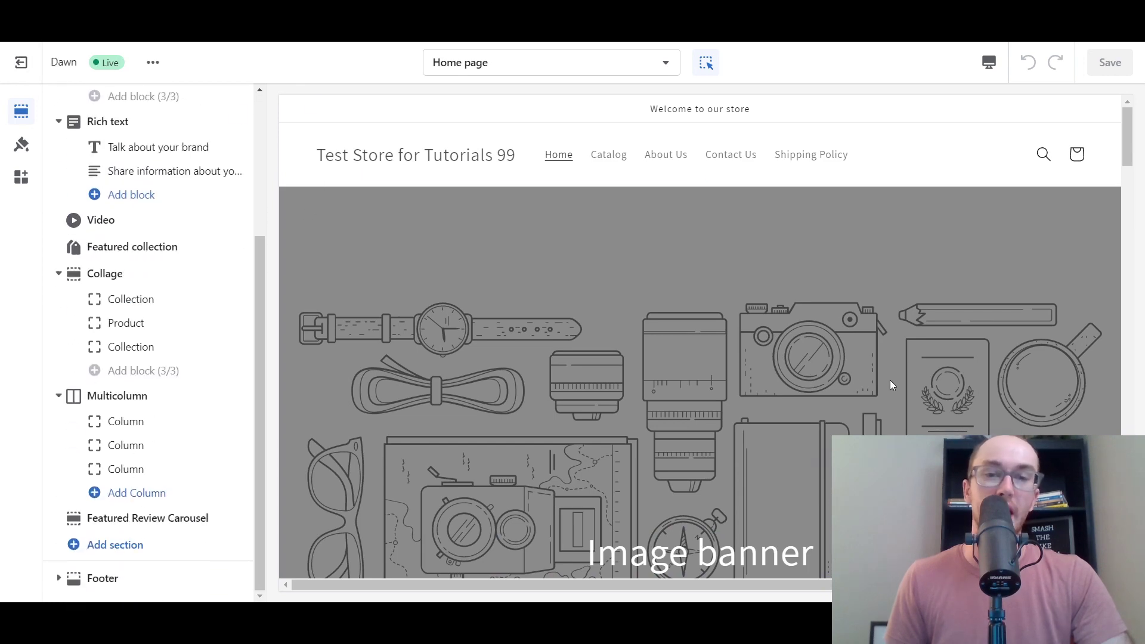
{"action": "scroll", "coordinate": [179, 358], "scroll_direction": "up", "scroll_amount": 4}
{"action": "scroll", "coordinate": [148, 475], "scroll_direction": "down", "scroll_amount": 3}
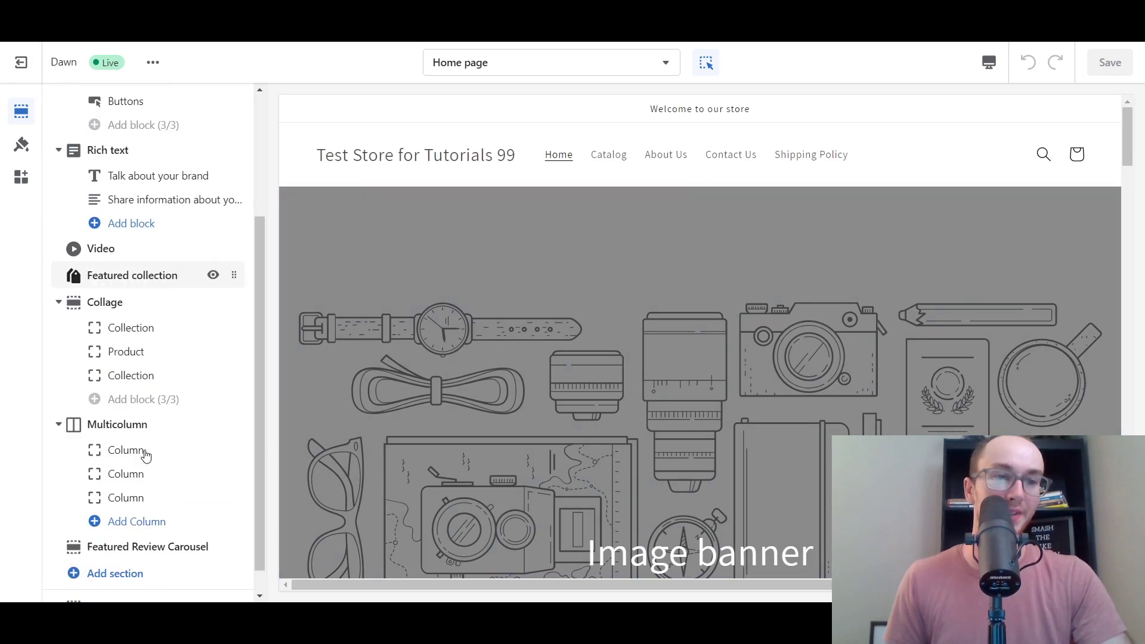
{"action": "scroll", "coordinate": [146, 455], "scroll_direction": "down", "scroll_amount": 1}
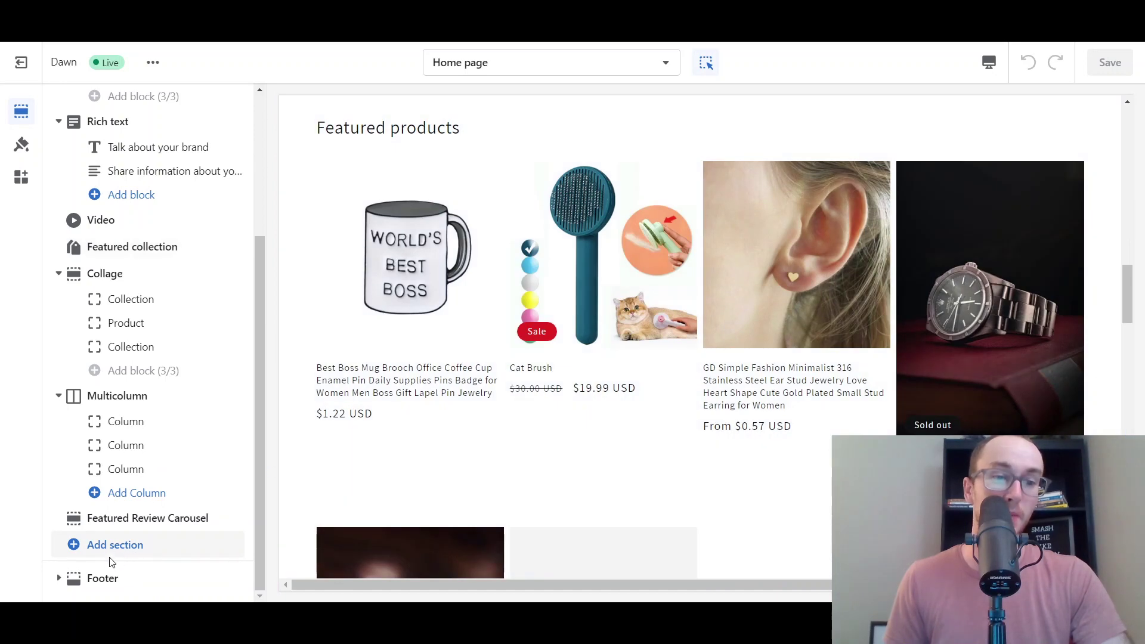
Find the Video section by searching the available sections for "video" and add it to the home page.
{"action": "left_click", "coordinate": [108, 554]}
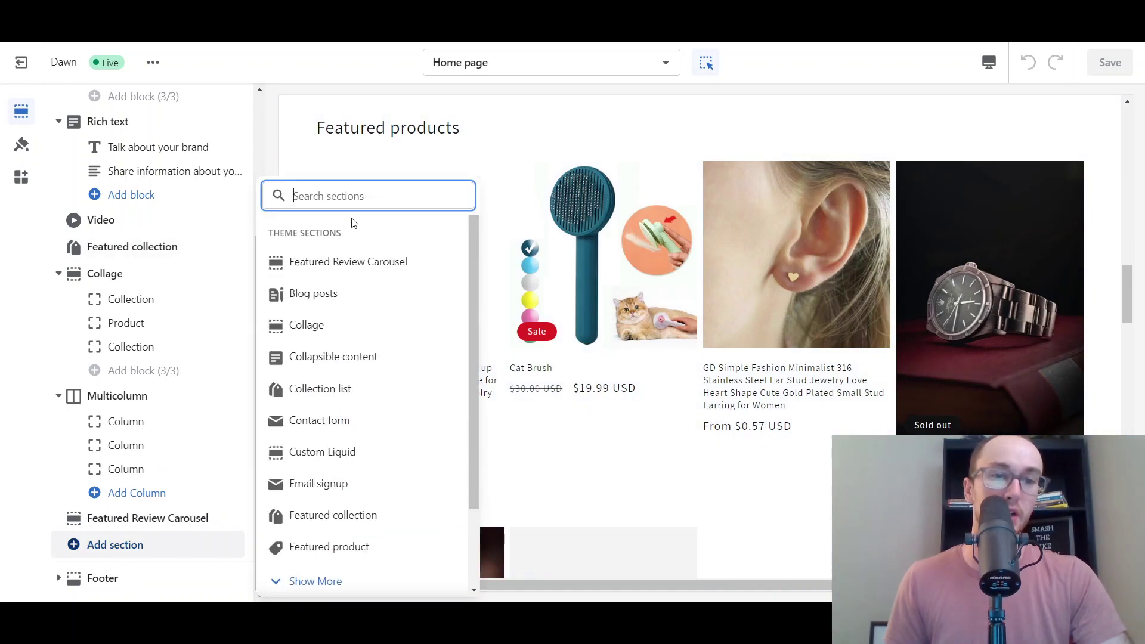
{"action": "scroll", "coordinate": [338, 427], "scroll_direction": "down", "scroll_amount": 3}
{"action": "scroll", "coordinate": [340, 426], "scroll_direction": "up", "scroll_amount": 2}
{"action": "scroll", "coordinate": [338, 245], "scroll_direction": "up", "scroll_amount": 2}
{"action": "scroll", "coordinate": [348, 334], "scroll_direction": "down", "scroll_amount": 2}
{"action": "scroll", "coordinate": [325, 429], "scroll_direction": "up", "scroll_amount": 2}
{"action": "left_click", "coordinate": [303, 583]}
{"action": "left_click", "coordinate": [399, 196]}
{"action": "left_click_drag", "start_coordinate": [472, 267], "coordinate": [470, 395]}
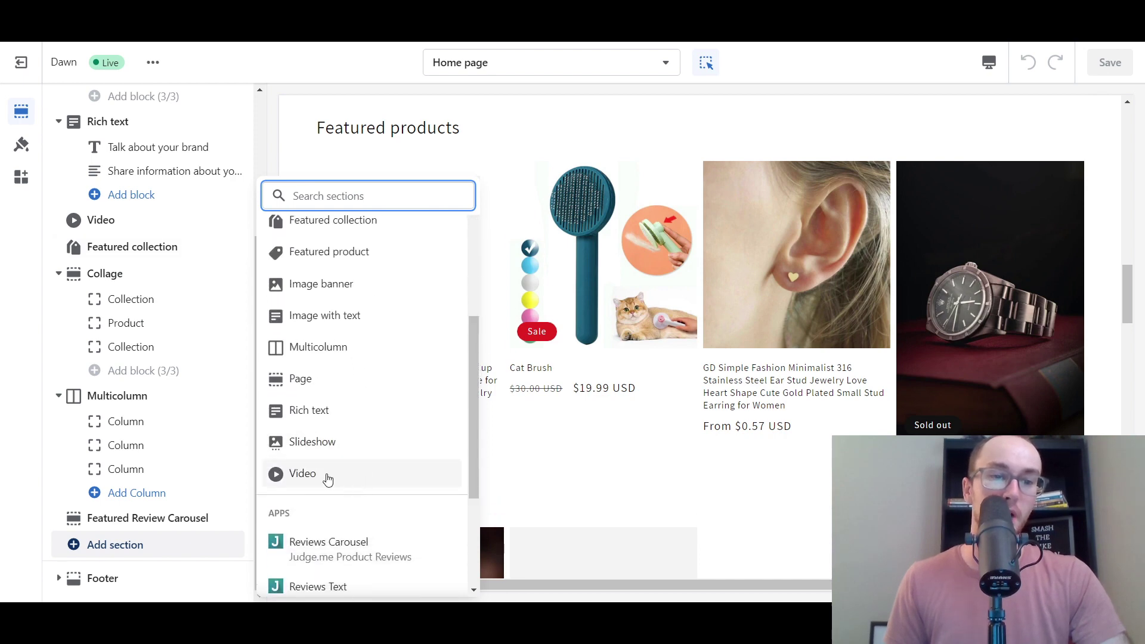
{"action": "type", "text": "video"}
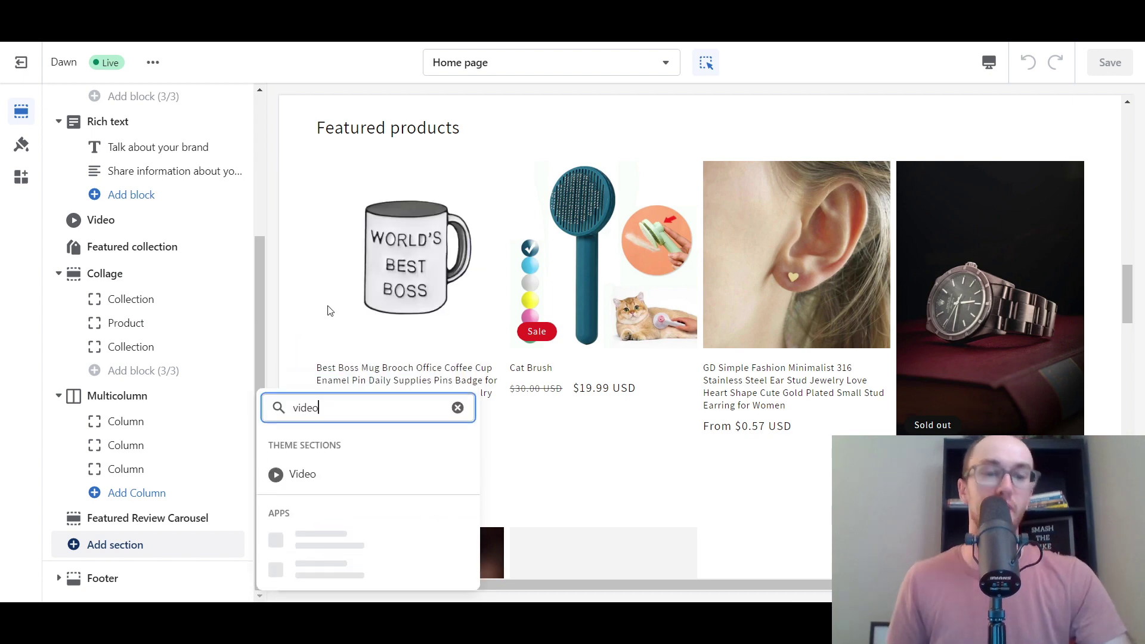
{"action": "left_click", "coordinate": [309, 442]}
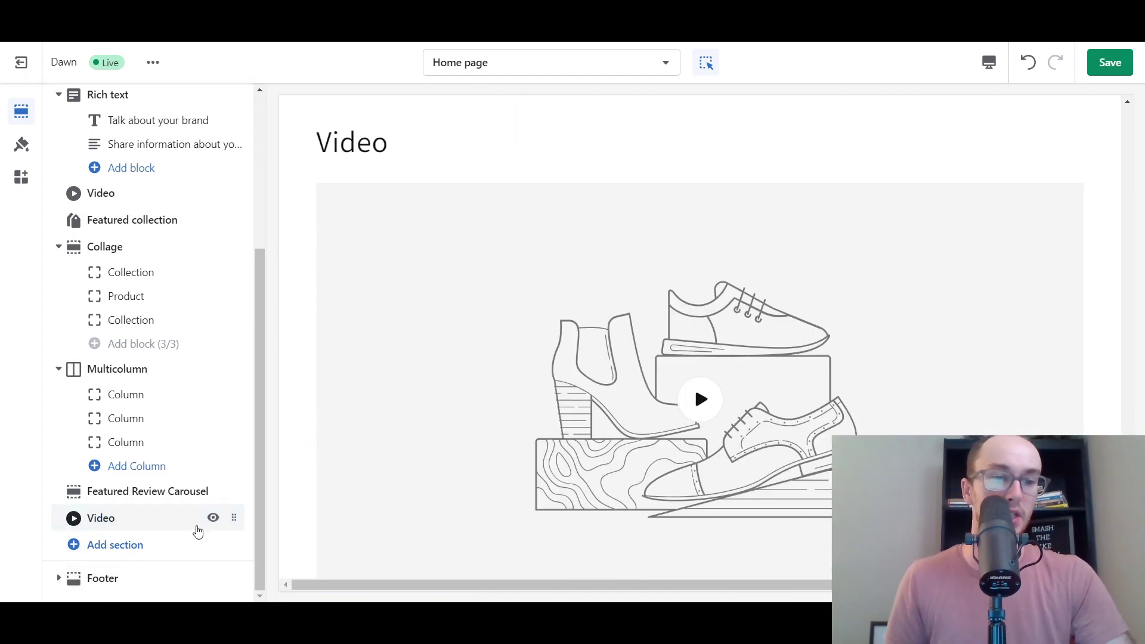
Move the new Video section up to directly below the Rich text section and open its settings.
{"action": "left_click_drag", "start_coordinate": [235, 515], "coordinate": [116, 432]}
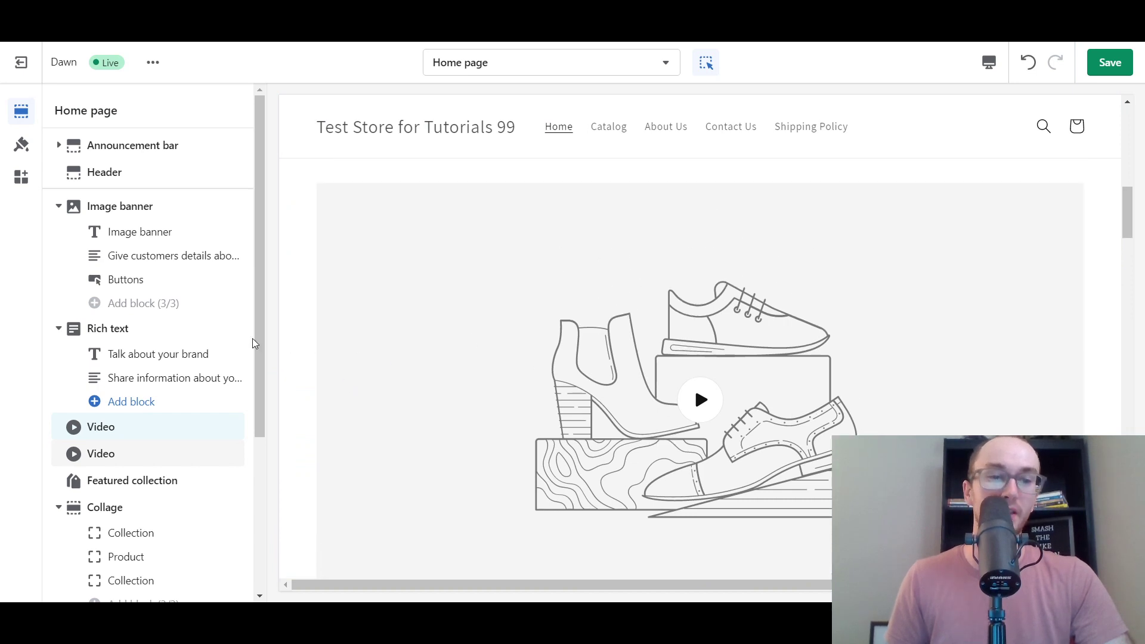
{"action": "left_click", "coordinate": [155, 441]}
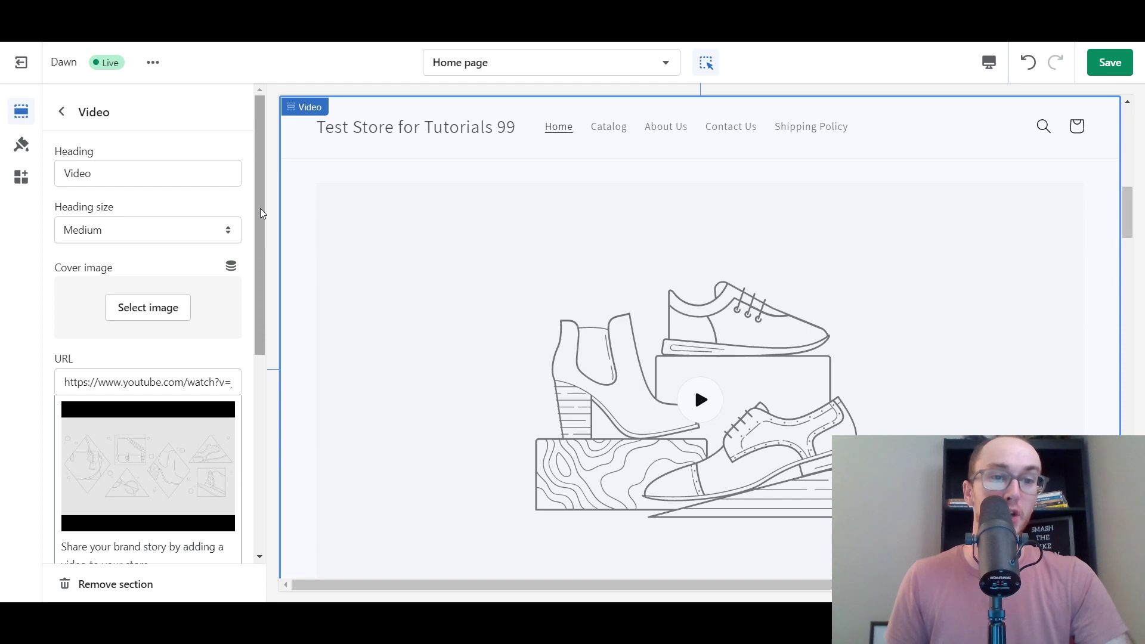
{"action": "left_click_drag", "start_coordinate": [262, 214], "coordinate": [255, 149]}
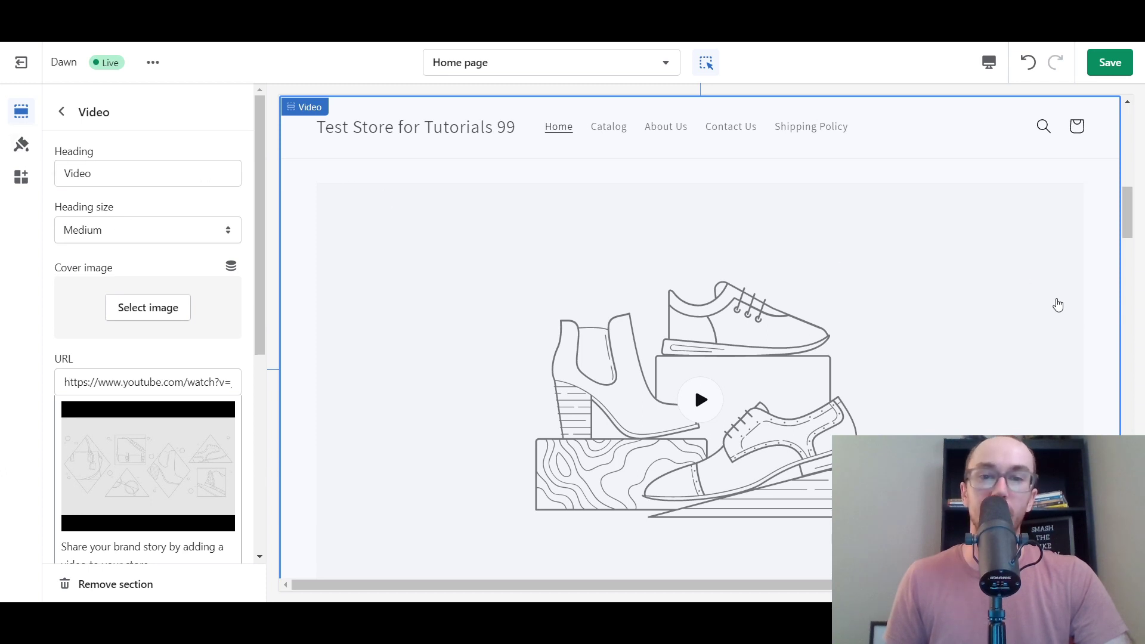
{"action": "scroll", "coordinate": [1056, 299], "scroll_direction": "up", "scroll_amount": 3}
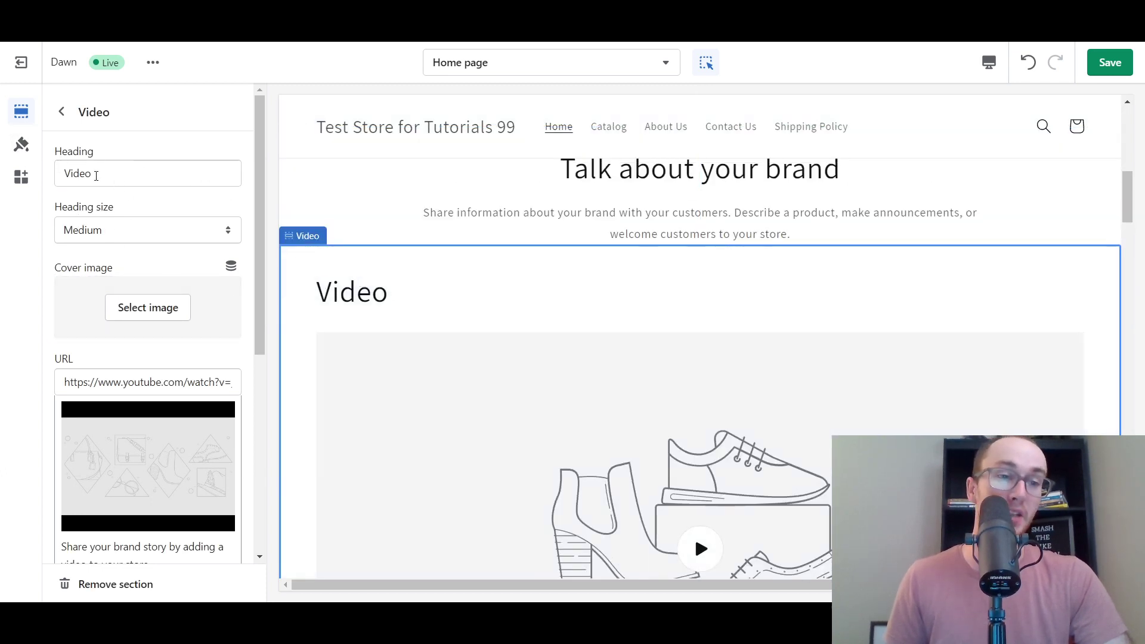
Remove the Video section's heading text and check the section in the page preview.
{"action": "left_click", "coordinate": [139, 179]}
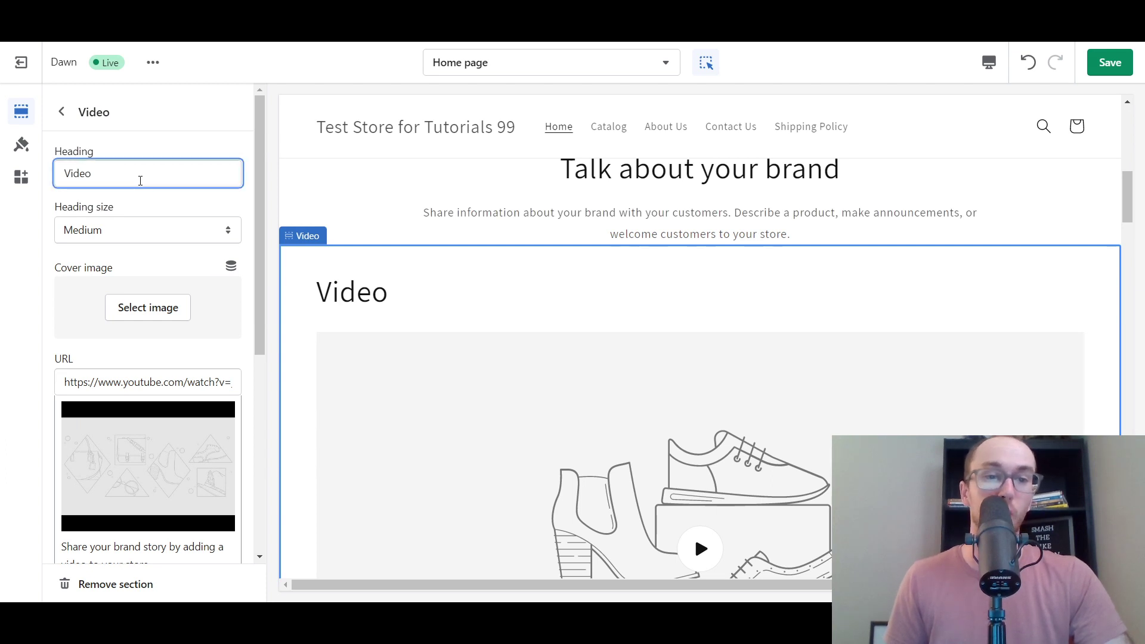
{"action": "left_click_drag", "start_coordinate": [101, 178], "coordinate": [62, 174]}
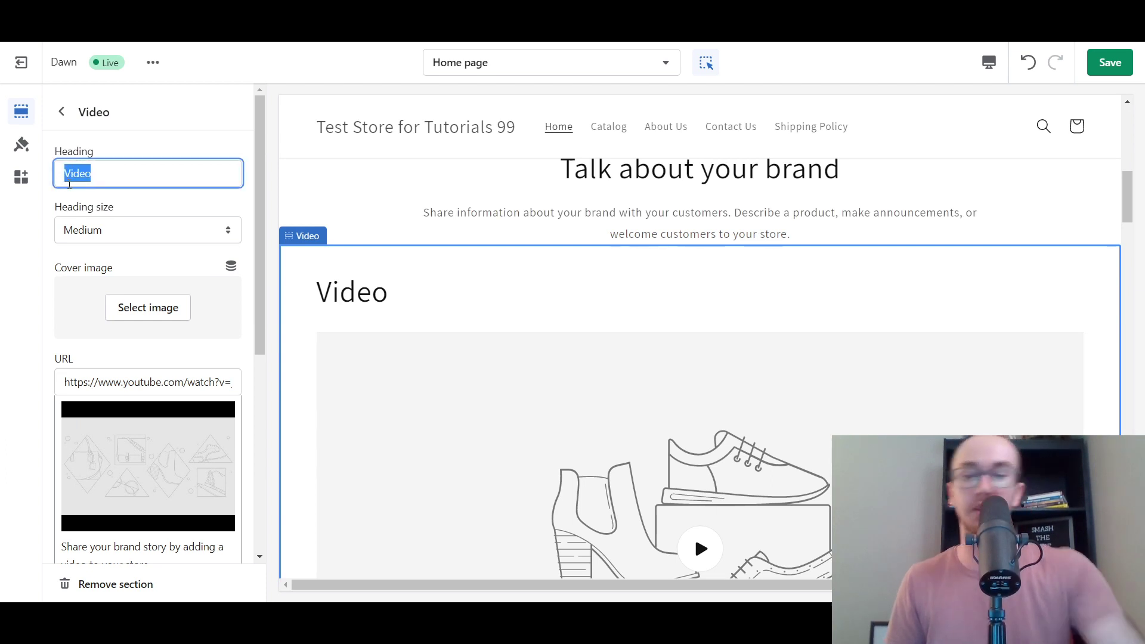
{"action": "key", "text": "BackSpace"}
{"action": "left_click", "coordinate": [144, 151]}
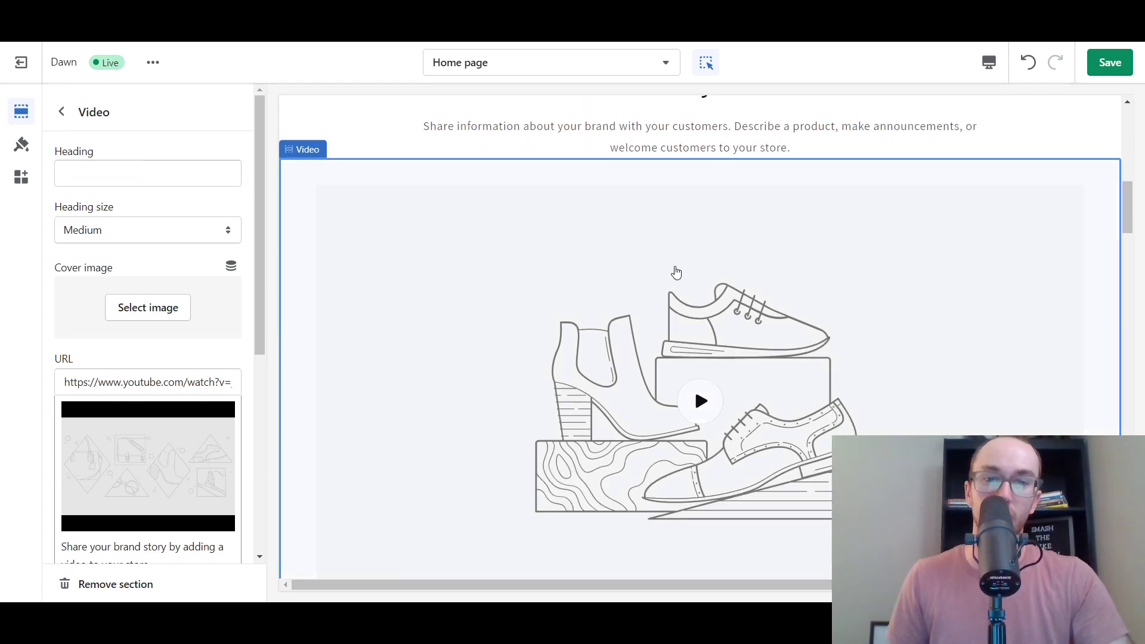
{"action": "scroll", "coordinate": [859, 200], "scroll_direction": "up", "scroll_amount": 3}
{"action": "scroll", "coordinate": [662, 396], "scroll_direction": "down", "scroll_amount": 2}
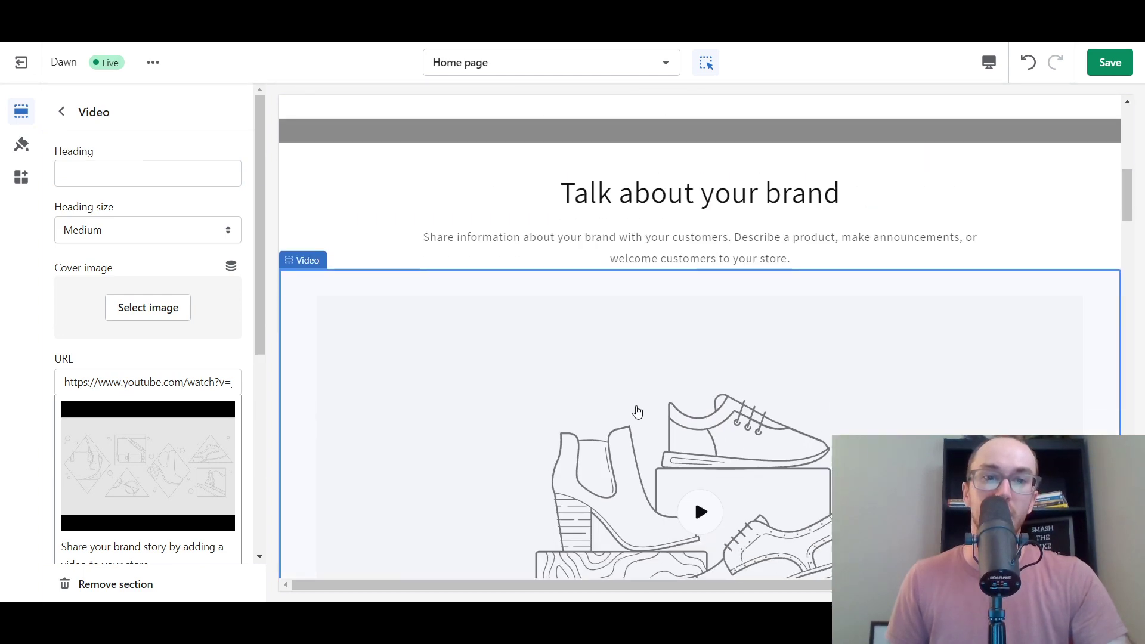
{"action": "scroll", "coordinate": [396, 401], "scroll_direction": "down", "scroll_amount": 3}
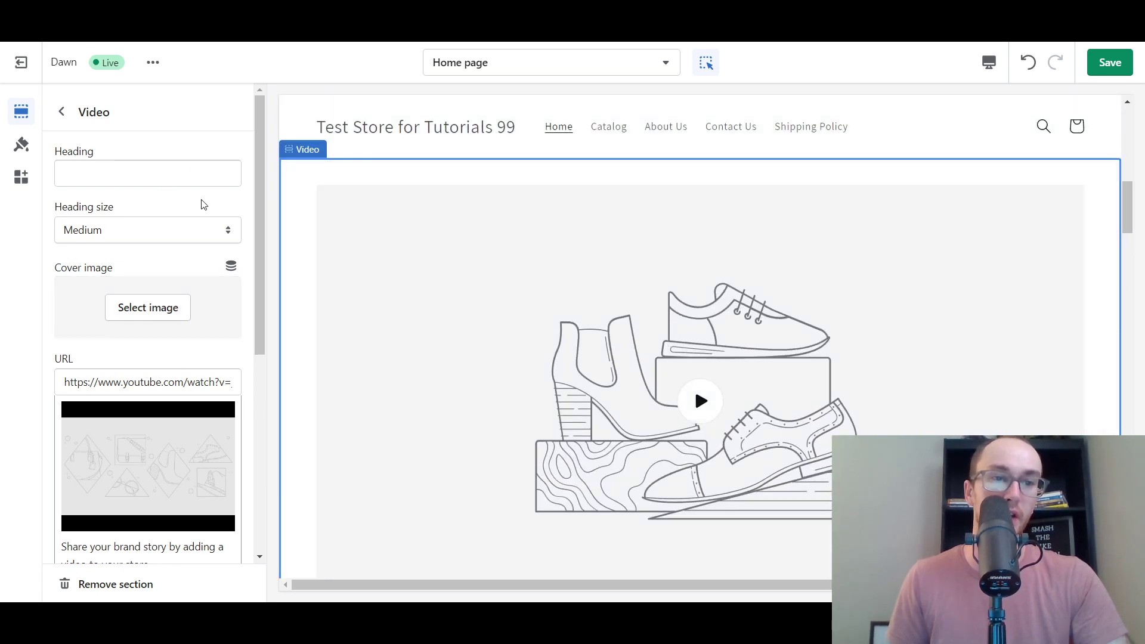
Set the Video section's heading size to Small and enter "video" as its heading.
{"action": "left_click", "coordinate": [101, 234]}
{"action": "left_click", "coordinate": [96, 249]}
{"action": "left_click", "coordinate": [97, 236]}
{"action": "left_click", "coordinate": [116, 170]}
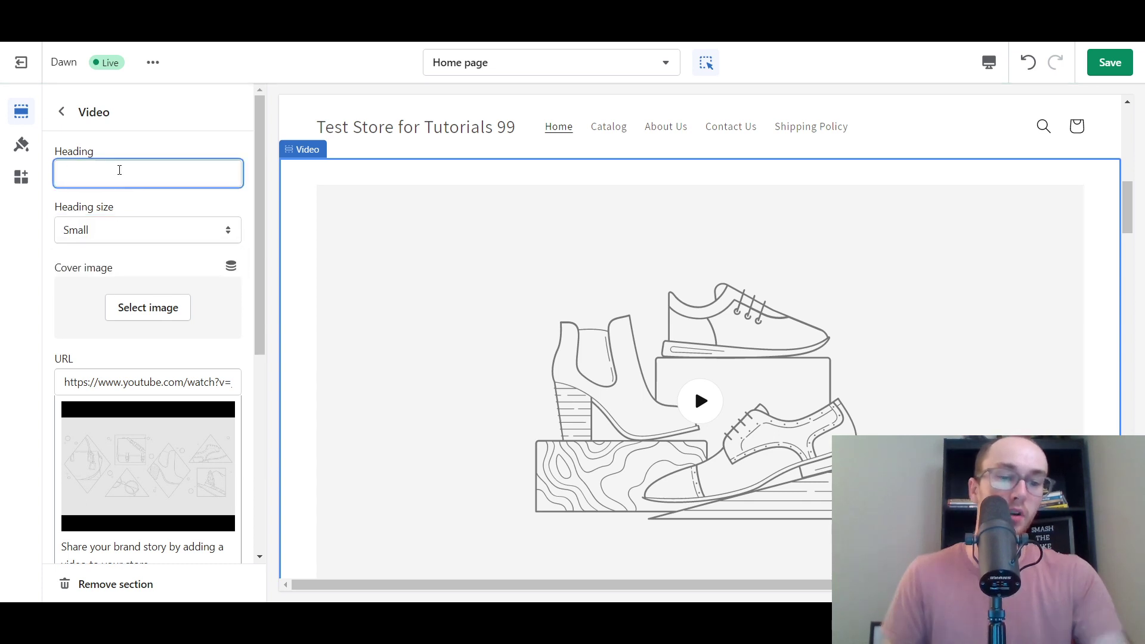
{"action": "type", "text": "video"}
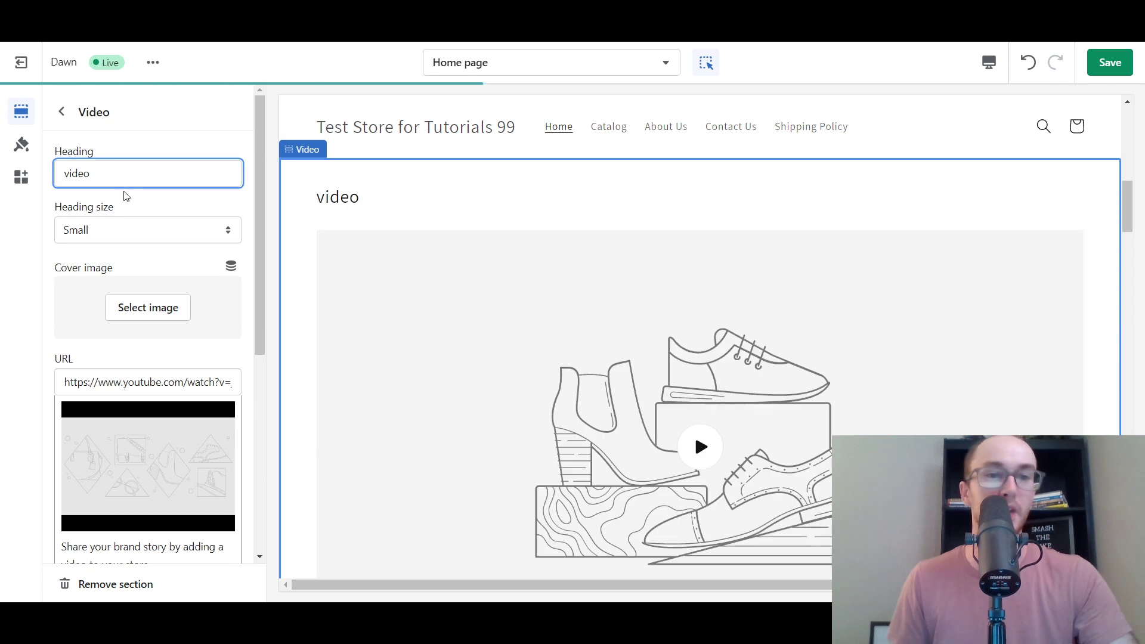
Try the Medium heading size for the Video section and settle on Large.
{"action": "left_click", "coordinate": [111, 228]}
{"action": "left_click", "coordinate": [109, 263]}
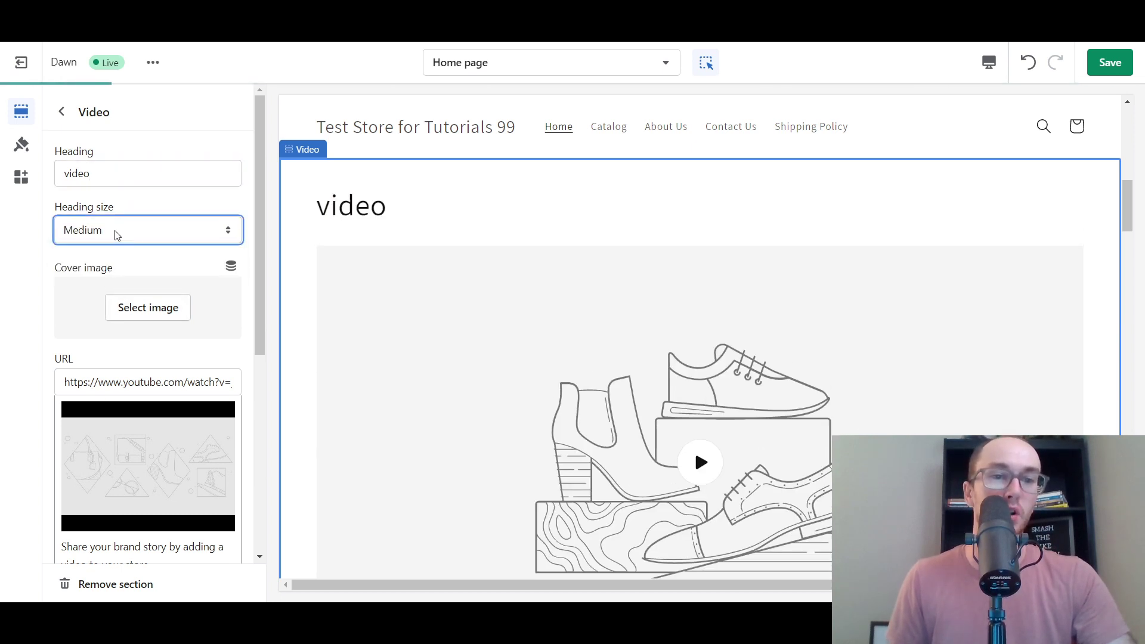
{"action": "left_click", "coordinate": [114, 233]}
{"action": "left_click", "coordinate": [98, 276]}
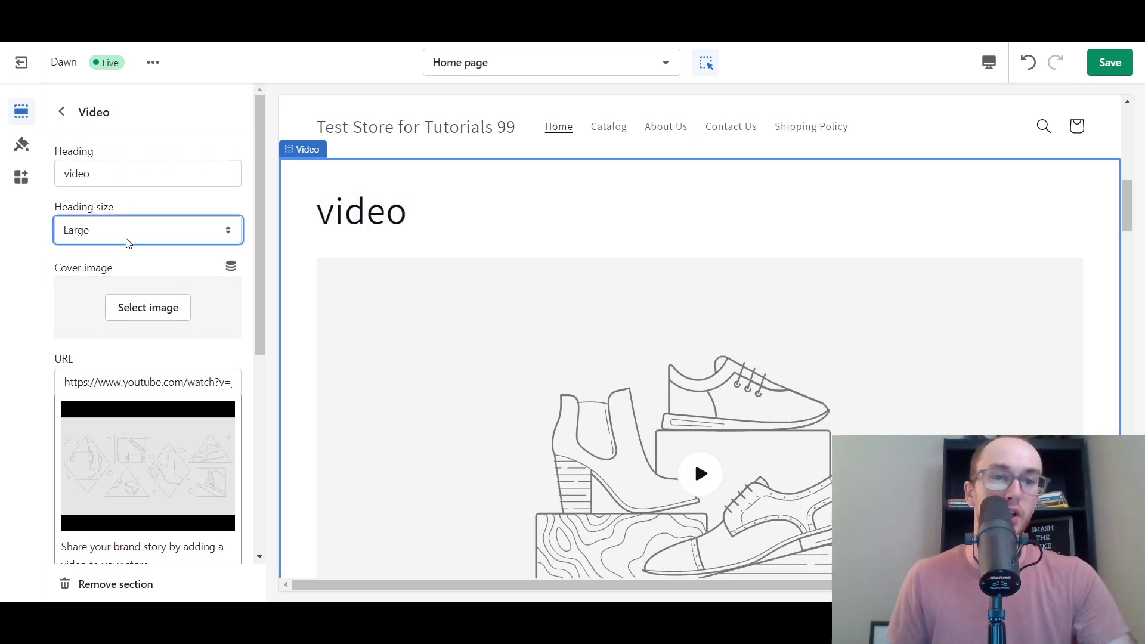
Delete the "video" heading text so the section has no heading, and review its cover image and URL settings.
{"action": "double_click", "coordinate": [139, 176]}
{"action": "key", "text": "BackSpace"}
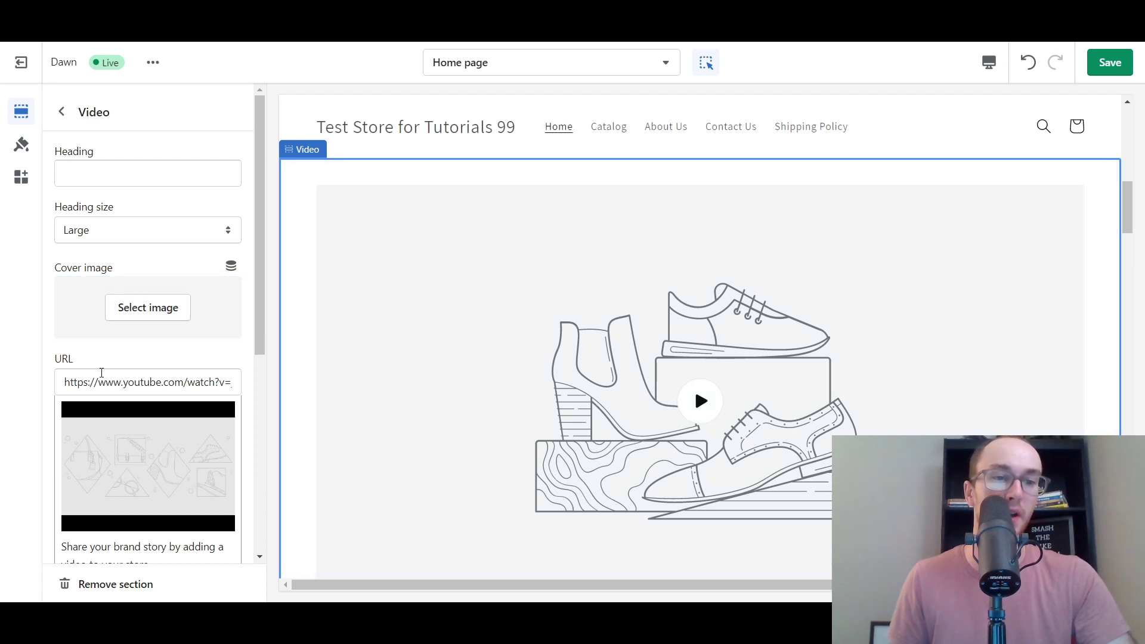
{"action": "scroll", "coordinate": [261, 340], "scroll_direction": "down", "scroll_amount": 1}
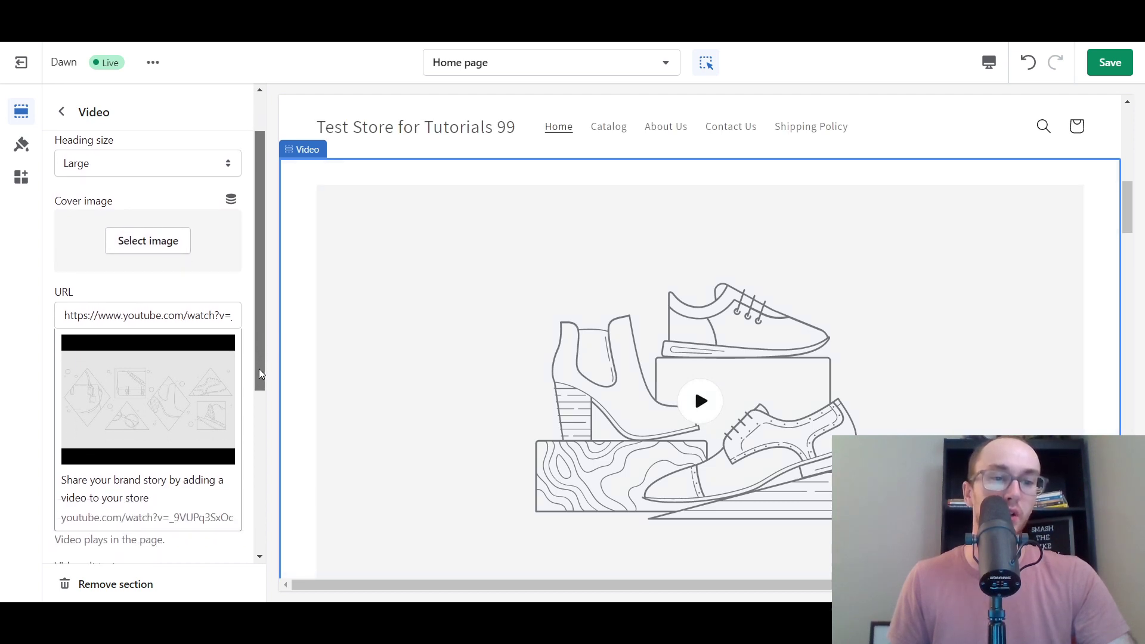
{"action": "scroll", "coordinate": [266, 335], "scroll_direction": "up", "scroll_amount": 1}
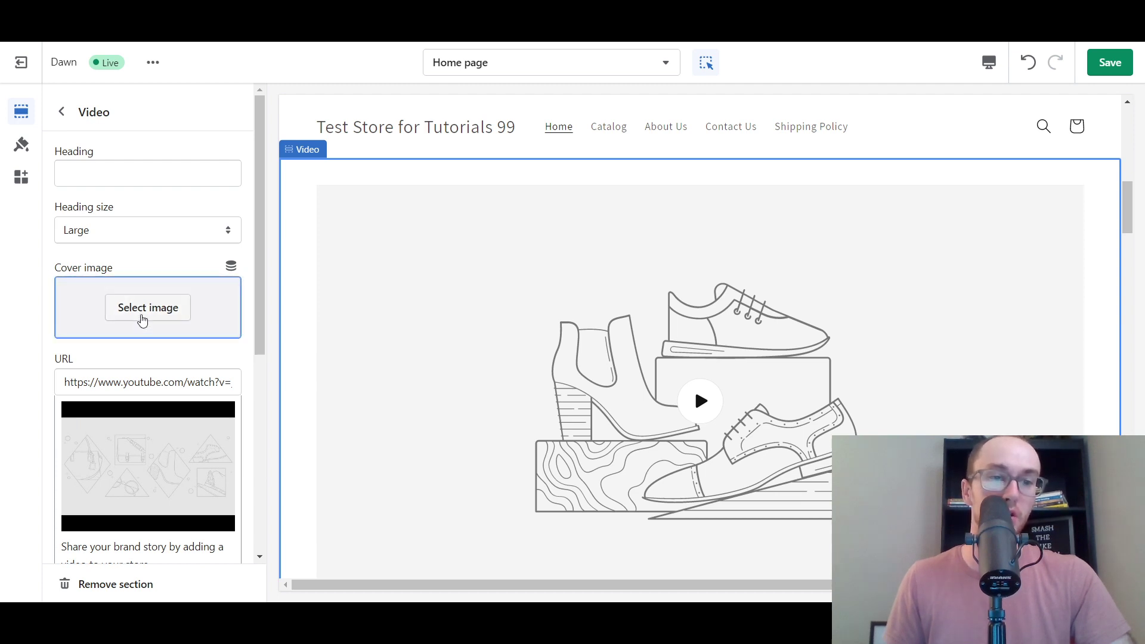
Try the beach sunset, green swirl and smartwatch photos from the Staff Favorites free images as the Video section's cover image.
{"action": "left_click", "coordinate": [142, 315]}
{"action": "left_click", "coordinate": [185, 146]}
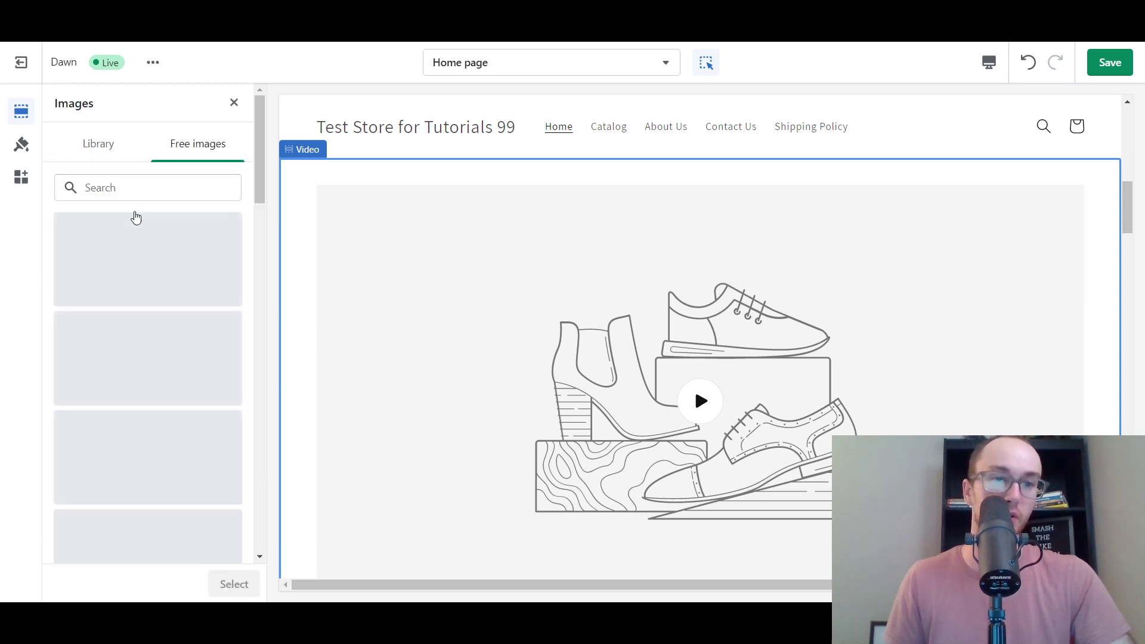
{"action": "left_click", "coordinate": [143, 252]}
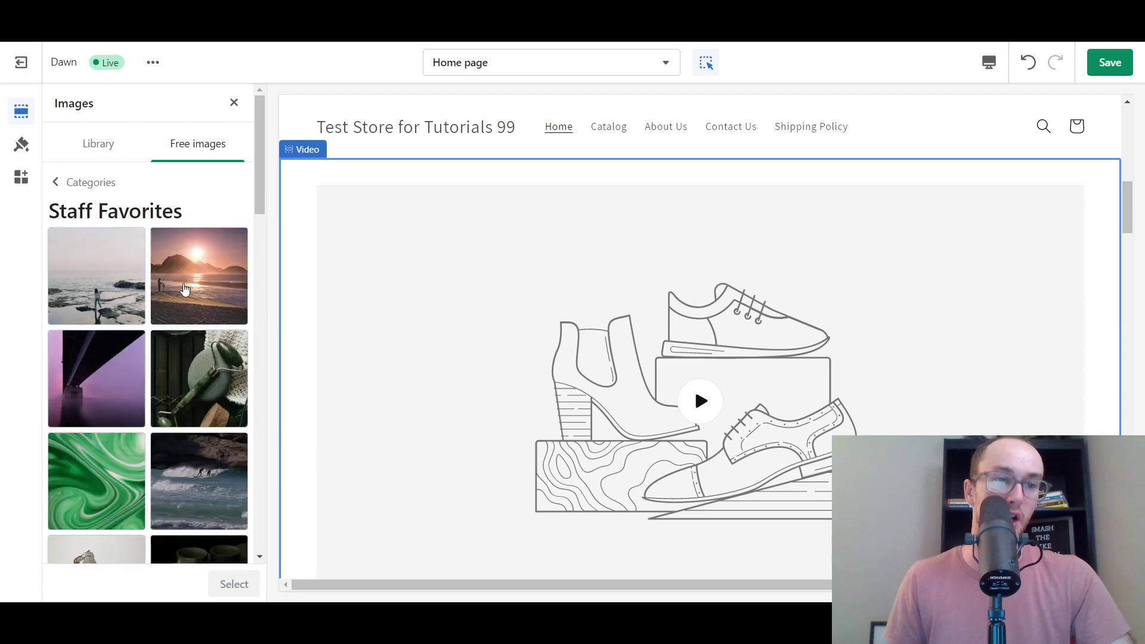
{"action": "left_click", "coordinate": [194, 289]}
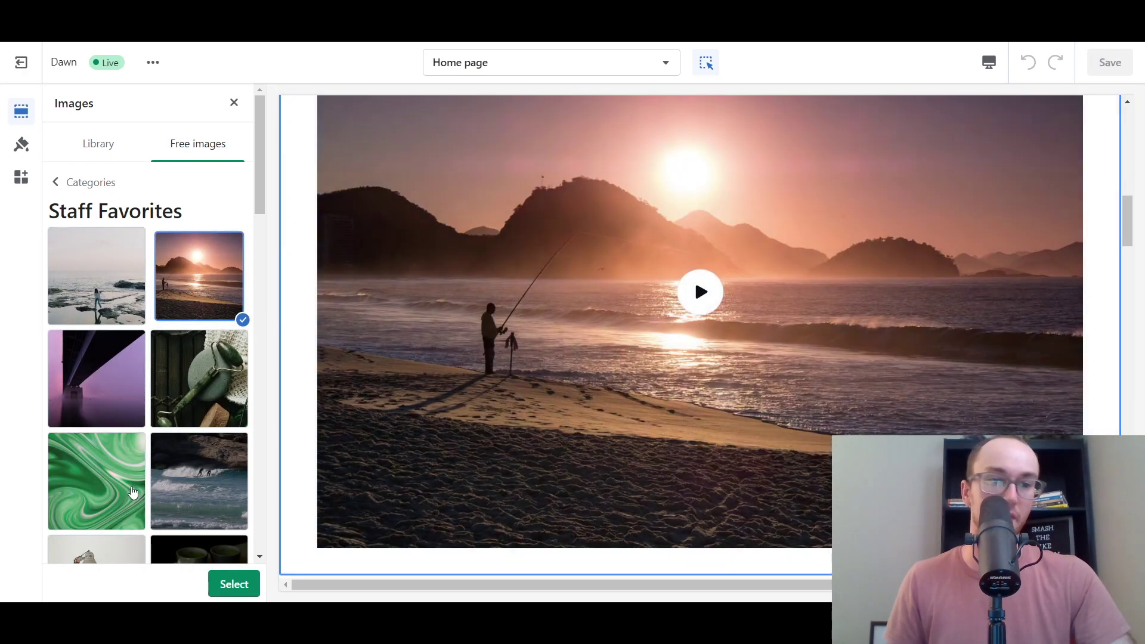
{"action": "left_click", "coordinate": [130, 492]}
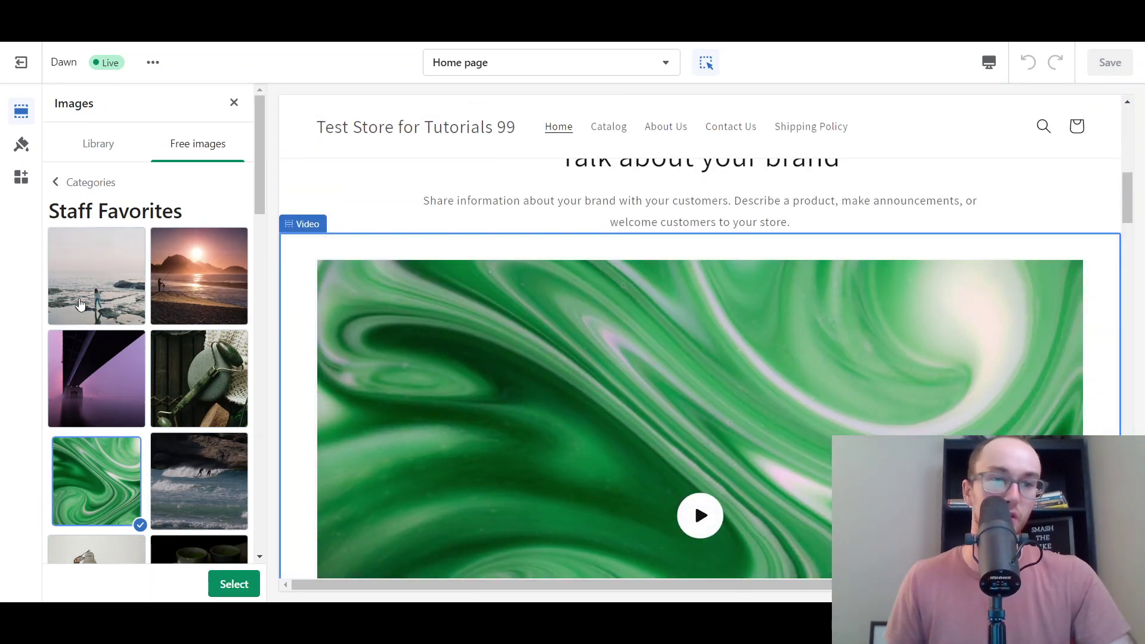
{"action": "scroll", "coordinate": [99, 387], "scroll_direction": "down", "scroll_amount": 6}
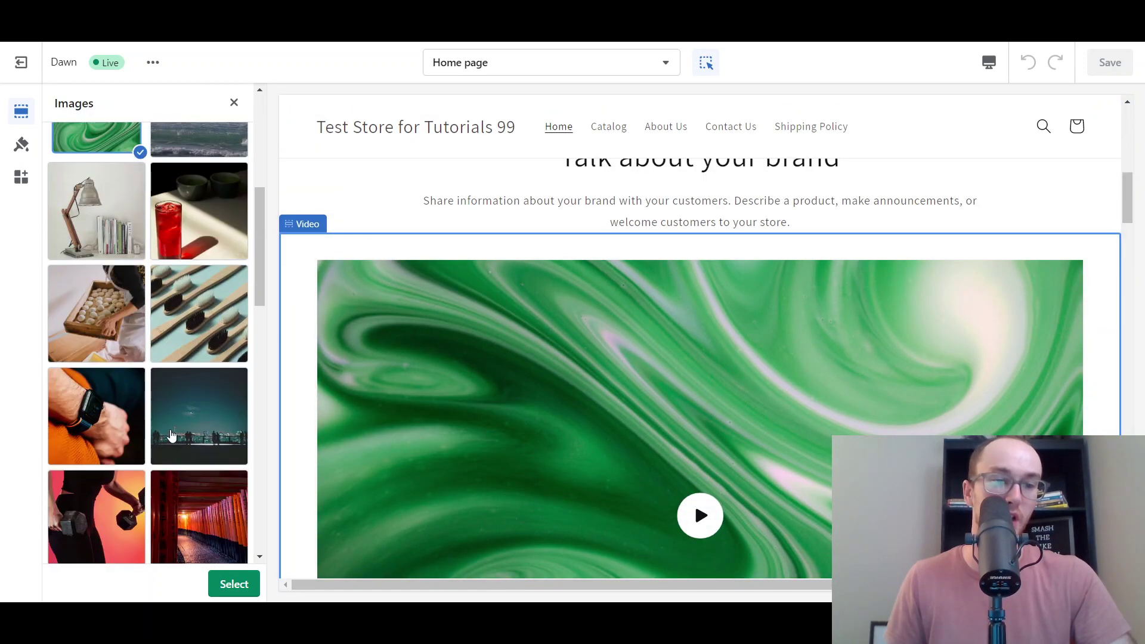
{"action": "left_click", "coordinate": [100, 433]}
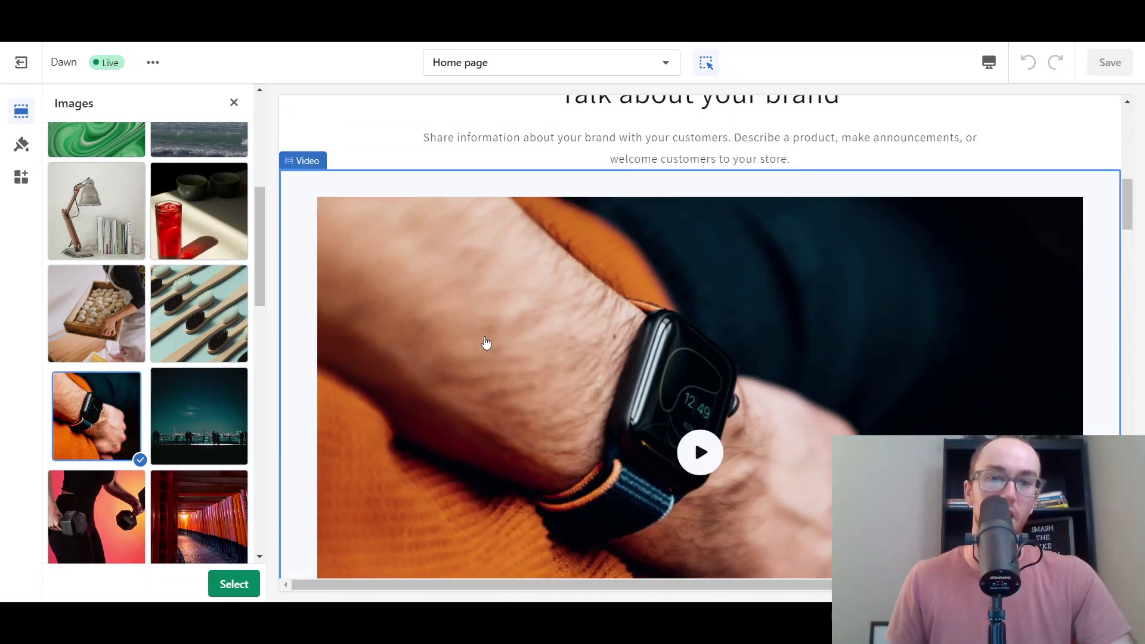
{"action": "scroll", "coordinate": [148, 456], "scroll_direction": "down", "scroll_amount": 4}
{"action": "scroll", "coordinate": [120, 328], "scroll_direction": "up", "scroll_amount": 12}
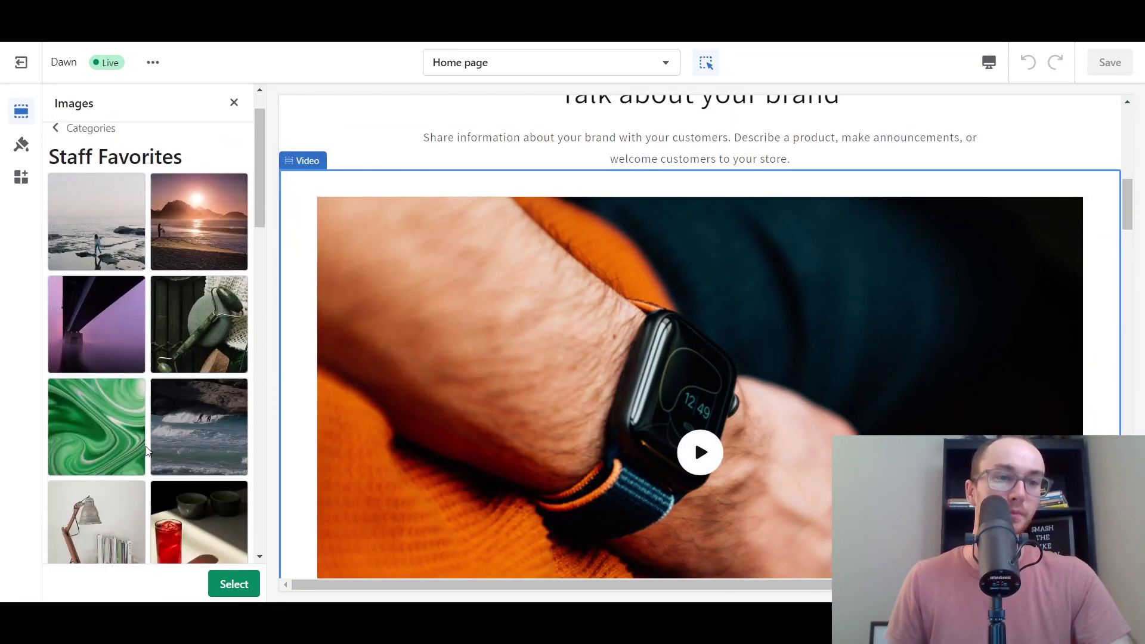
Set the clothing rack photo from the Shop Local free images as the Video section's cover image.
{"action": "left_click", "coordinate": [101, 188]}
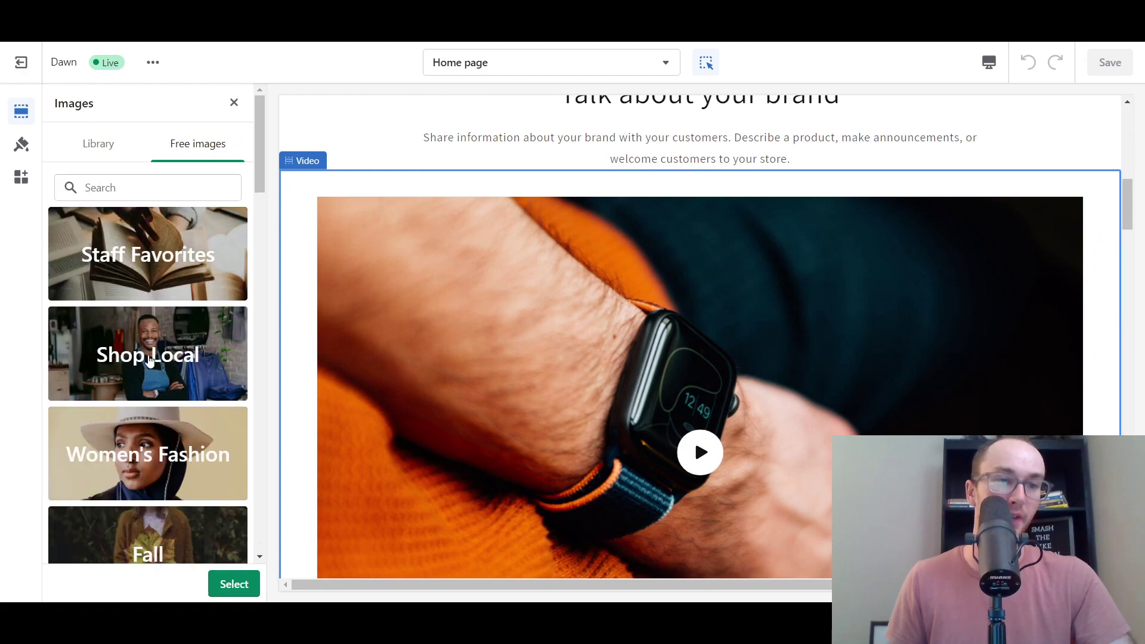
{"action": "left_click", "coordinate": [149, 354]}
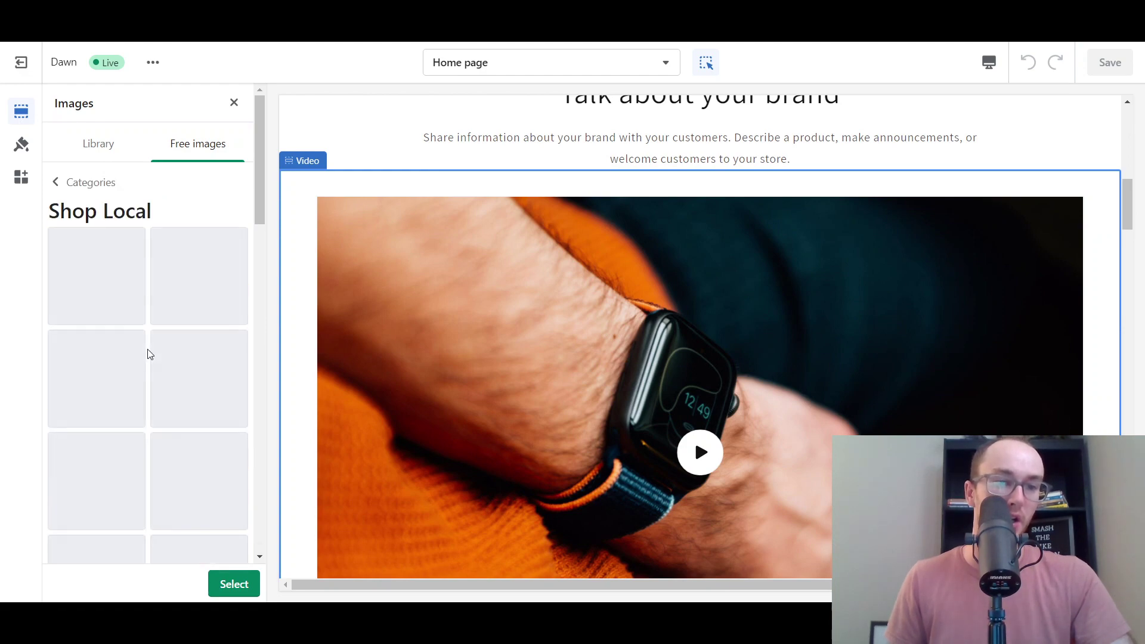
{"action": "left_click", "coordinate": [75, 249]}
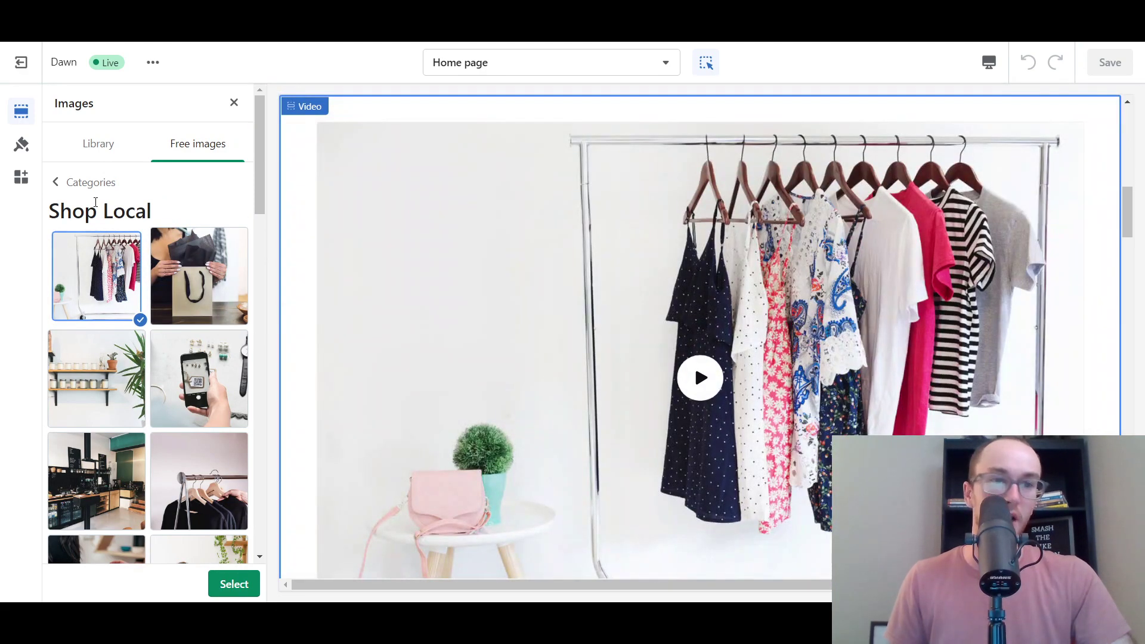
{"action": "left_click", "coordinate": [98, 145]}
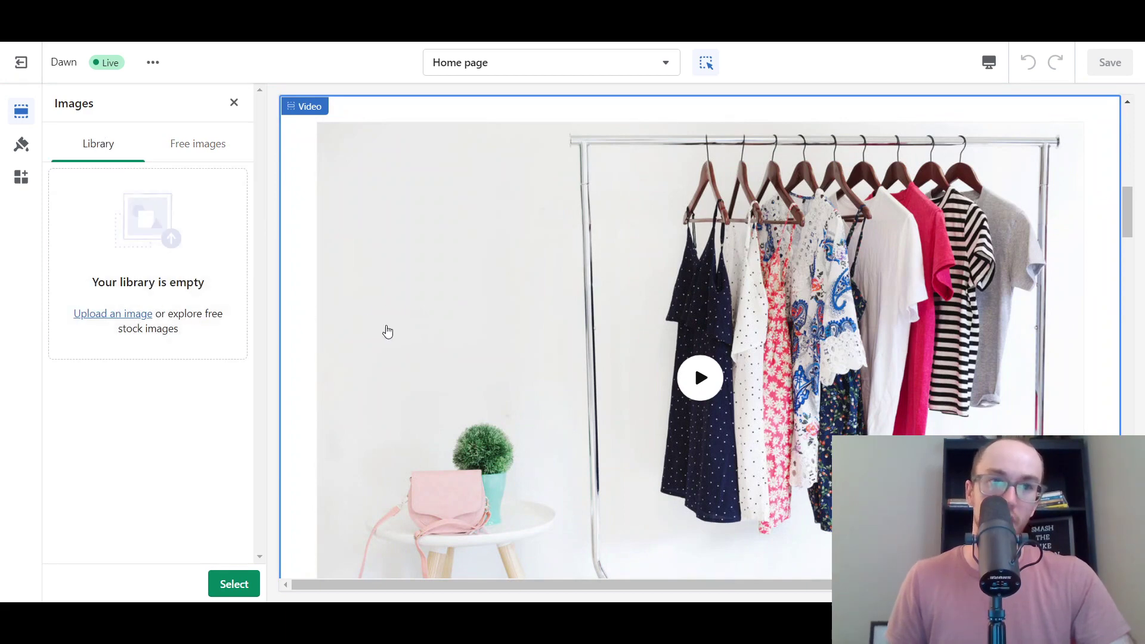
{"action": "scroll", "coordinate": [388, 332], "scroll_direction": "up", "scroll_amount": 3}
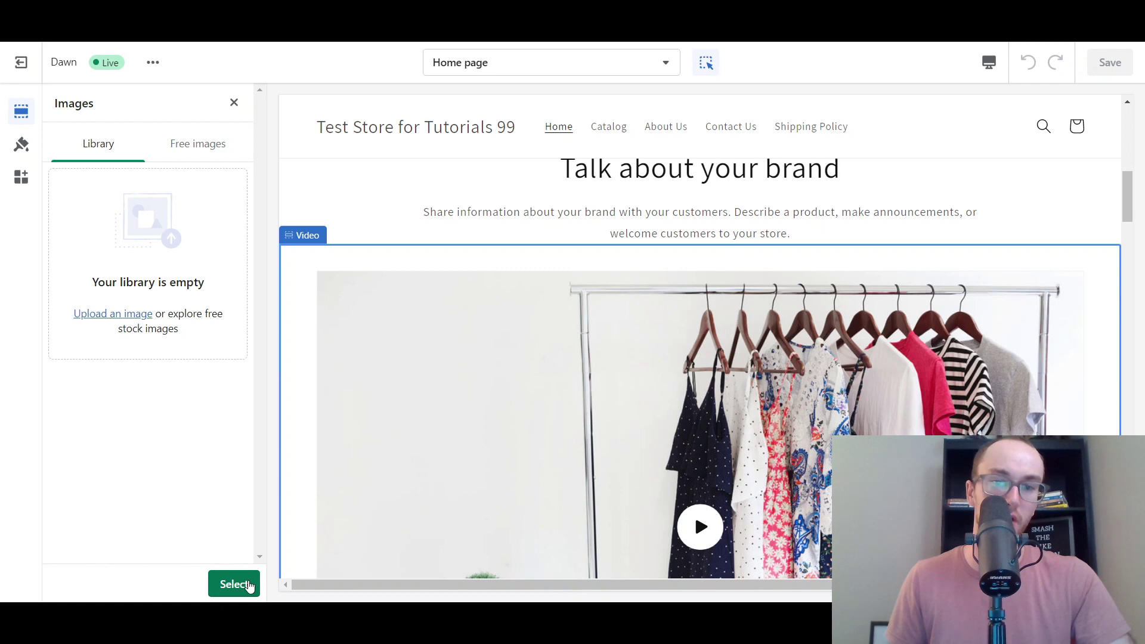
{"action": "left_click", "coordinate": [250, 585]}
{"action": "left_click", "coordinate": [188, 144]}
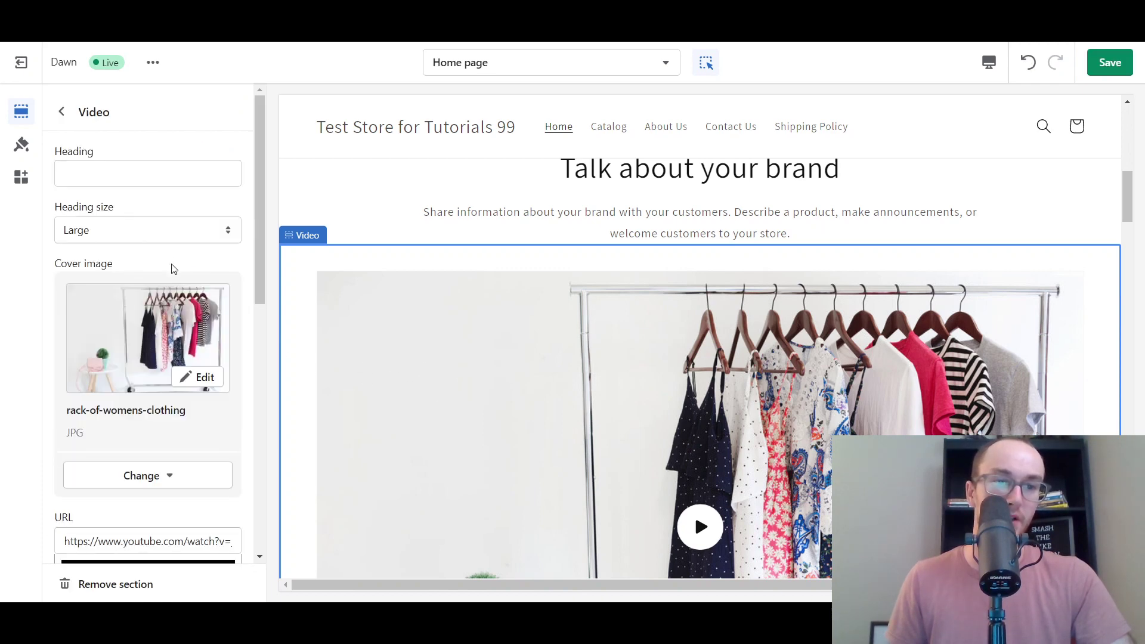
Examine the new cover image in the preview, its change options, and the Video section's existing URL.
{"action": "scroll", "coordinate": [523, 370], "scroll_direction": "down", "scroll_amount": 3}
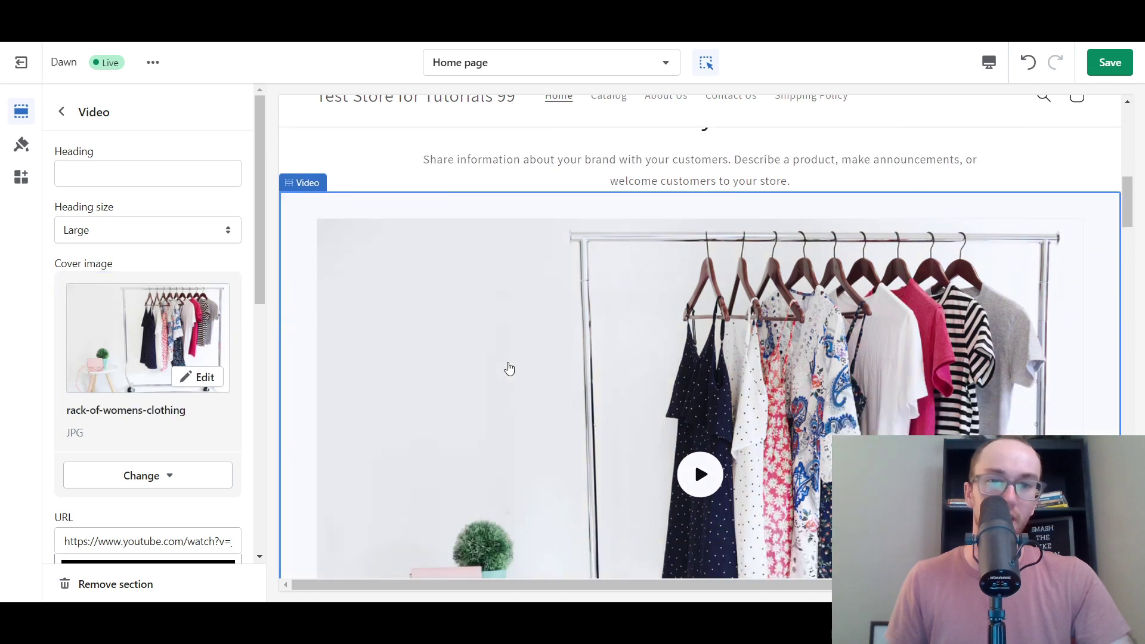
{"action": "scroll", "coordinate": [263, 246], "scroll_direction": "down", "scroll_amount": 1}
{"action": "scroll", "coordinate": [263, 246], "scroll_direction": "down", "scroll_amount": 3}
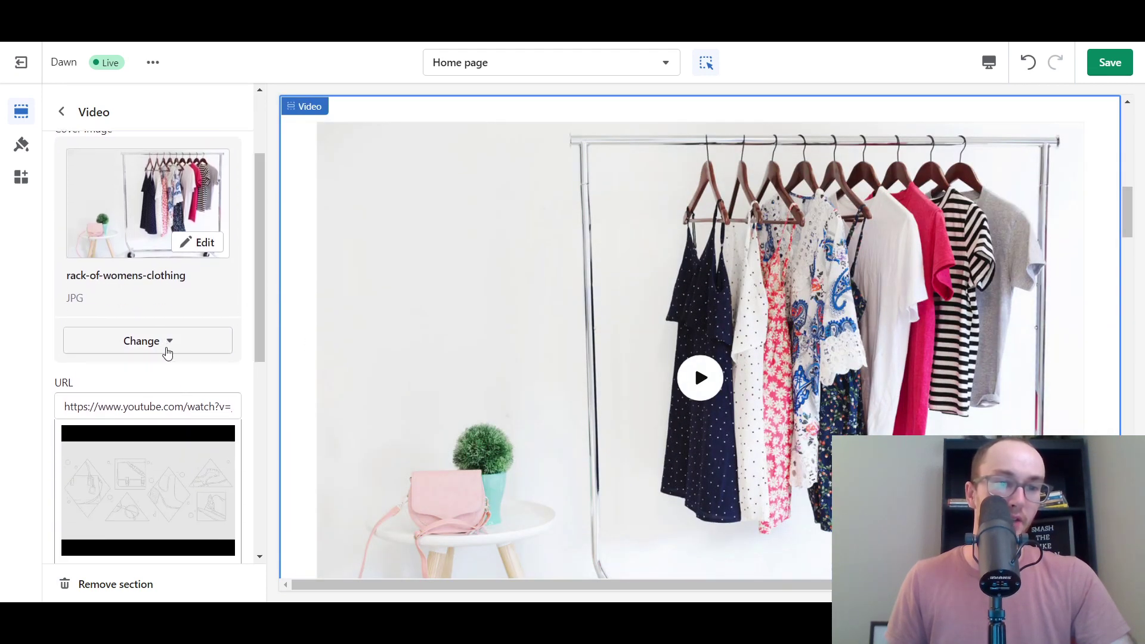
{"action": "left_click", "coordinate": [167, 349]}
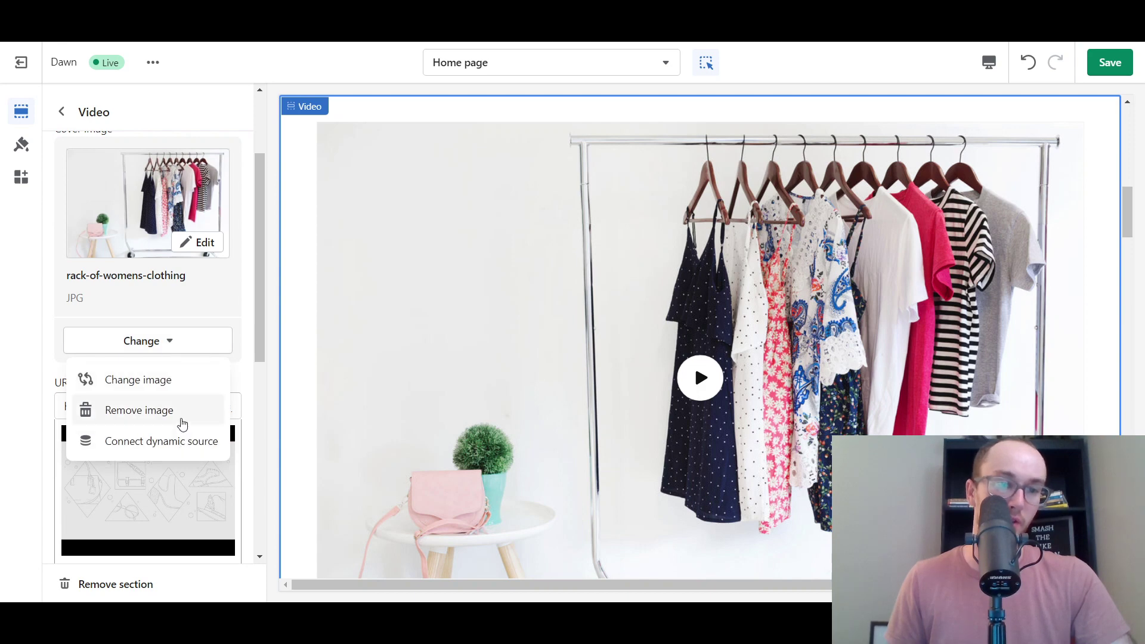
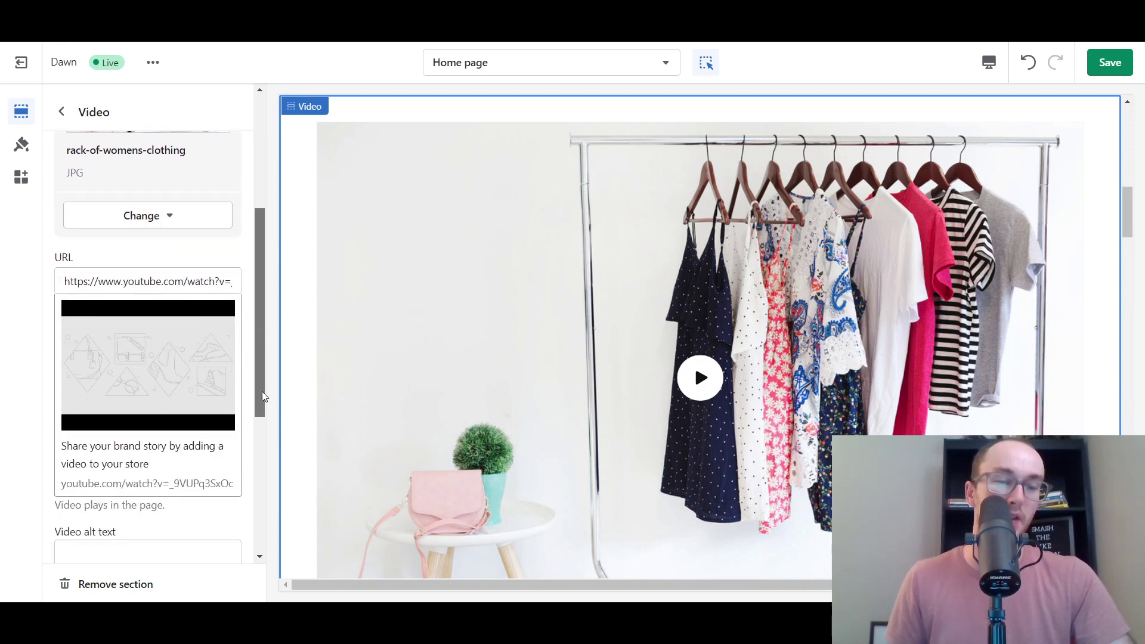
{"action": "left_click_drag", "start_coordinate": [65, 282], "coordinate": [236, 291]}
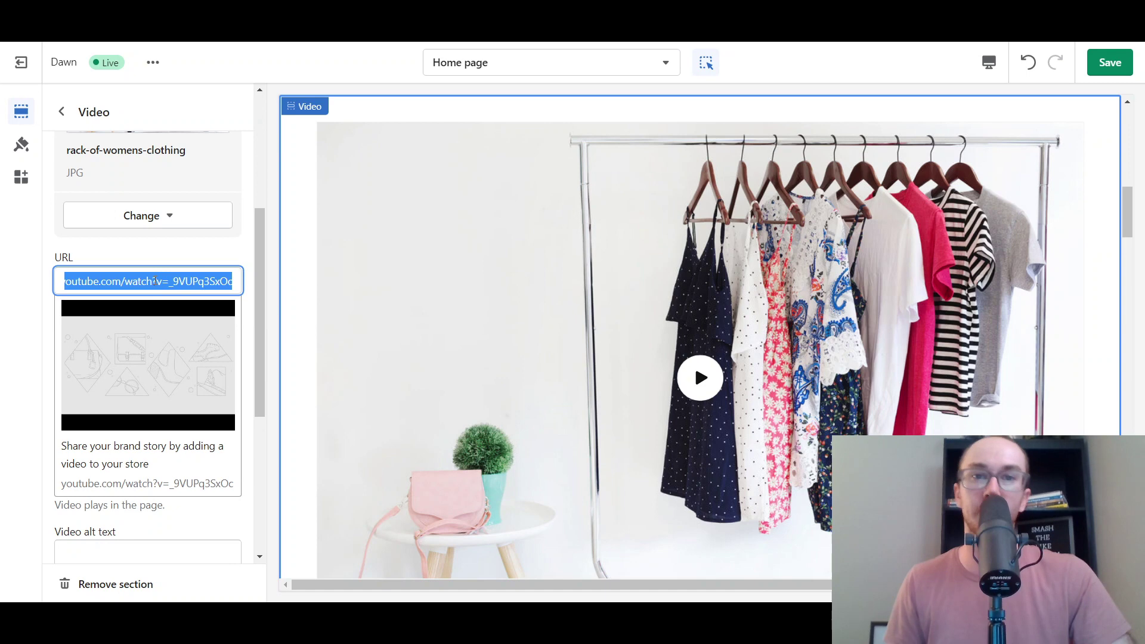
{"action": "left_click", "coordinate": [185, 253]}
{"action": "left_click_drag", "start_coordinate": [65, 280], "coordinate": [255, 287]}
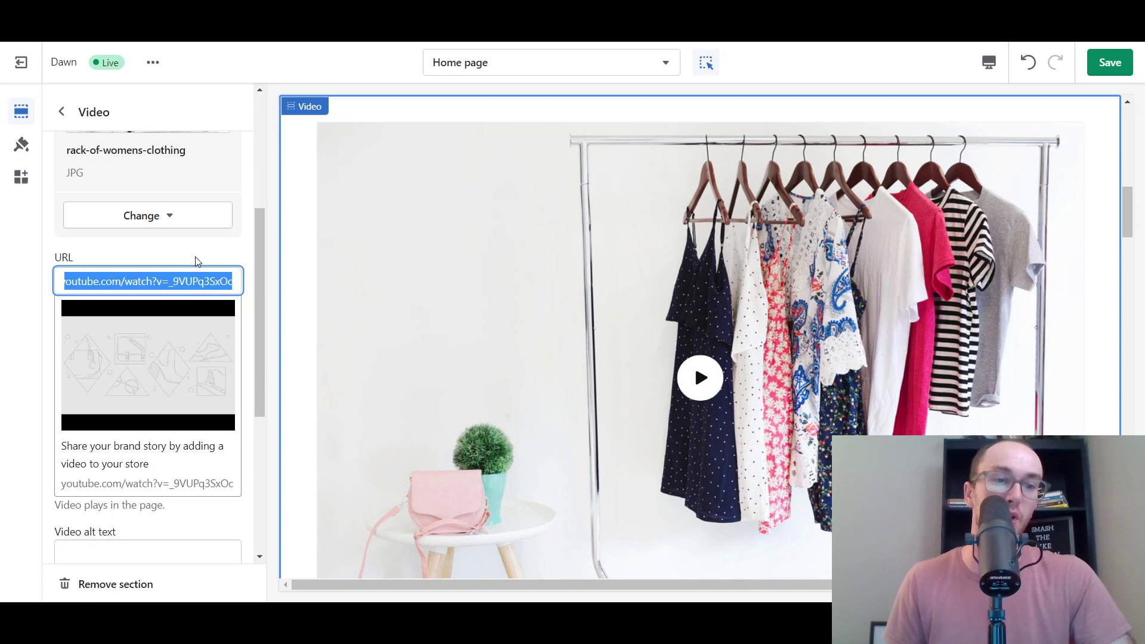
{"action": "left_click", "coordinate": [197, 261]}
{"action": "mouse_move", "coordinate": [263, 353]}
{"action": "left_mouse_down"}
{"action": "mouse_move", "coordinate": [259, 385]}
{"action": "mouse_move", "coordinate": [264, 352]}
{"action": "left_mouse_up"}
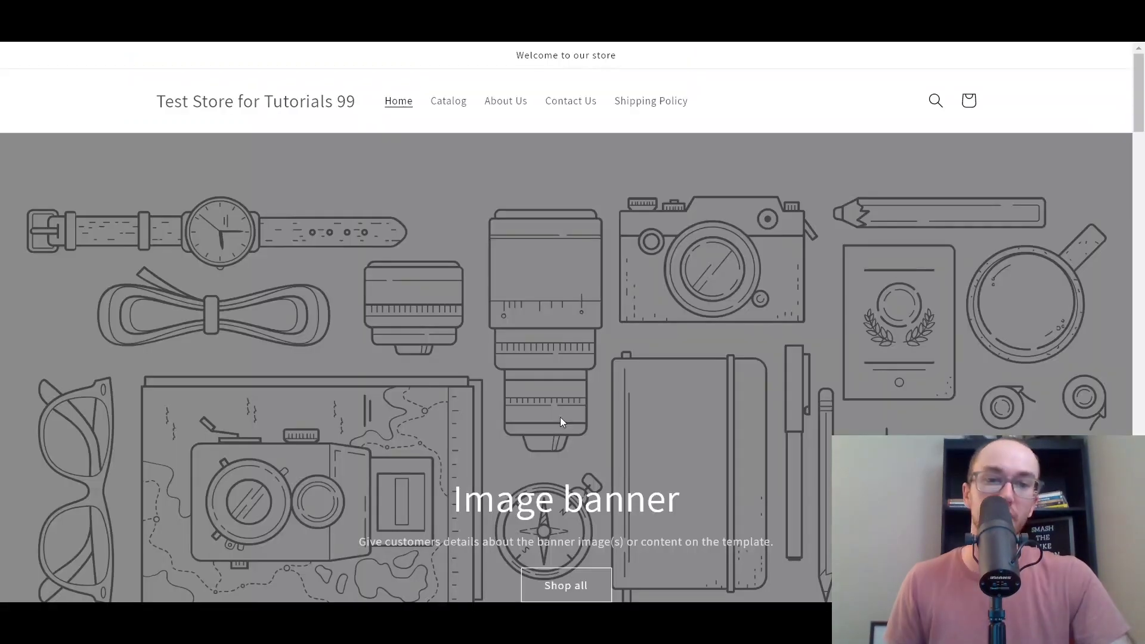
On the storefront's home page, find the embedded YouTube video and copy its video URL.
{"action": "scroll", "coordinate": [1143, 158], "scroll_direction": "down", "scroll_amount": 9}
{"action": "scroll", "coordinate": [1143, 160], "scroll_direction": "down", "scroll_amount": 5}
{"action": "scroll", "coordinate": [1142, 160], "scroll_direction": "up", "scroll_amount": 1}
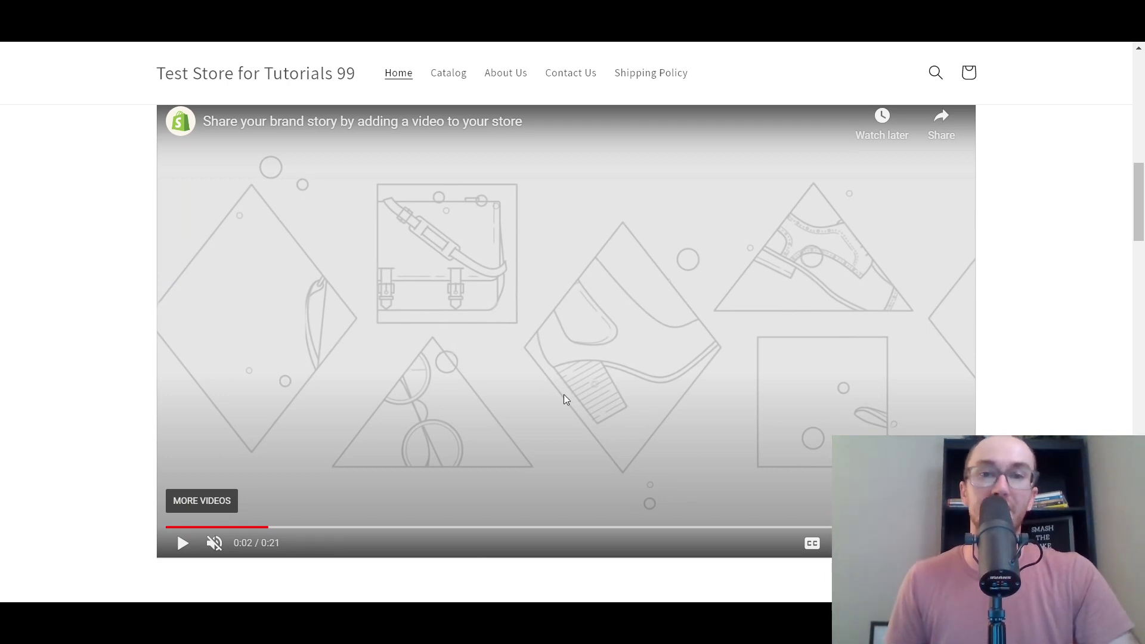
{"action": "right_click", "coordinate": [490, 287]}
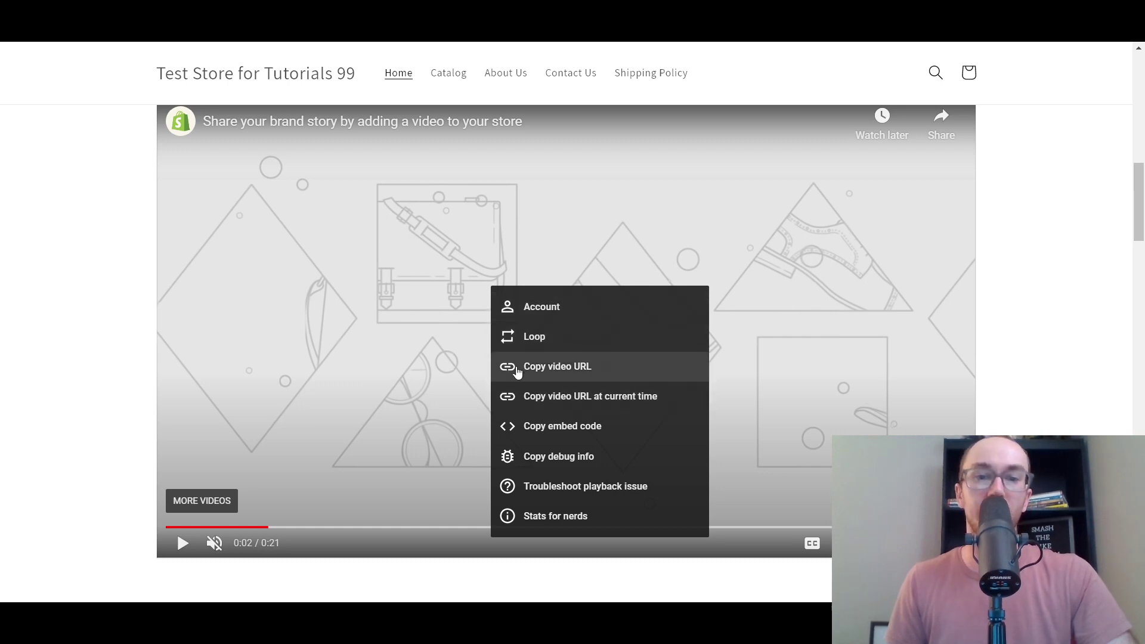
{"action": "left_click", "coordinate": [556, 366]}
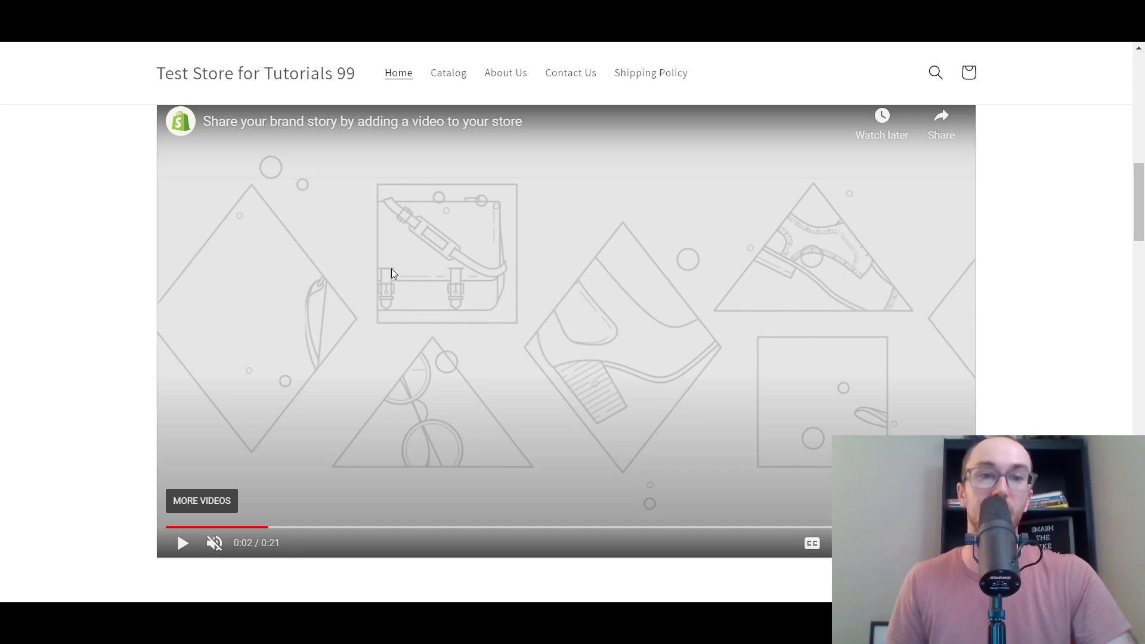
{"action": "right_click", "coordinate": [492, 297]}
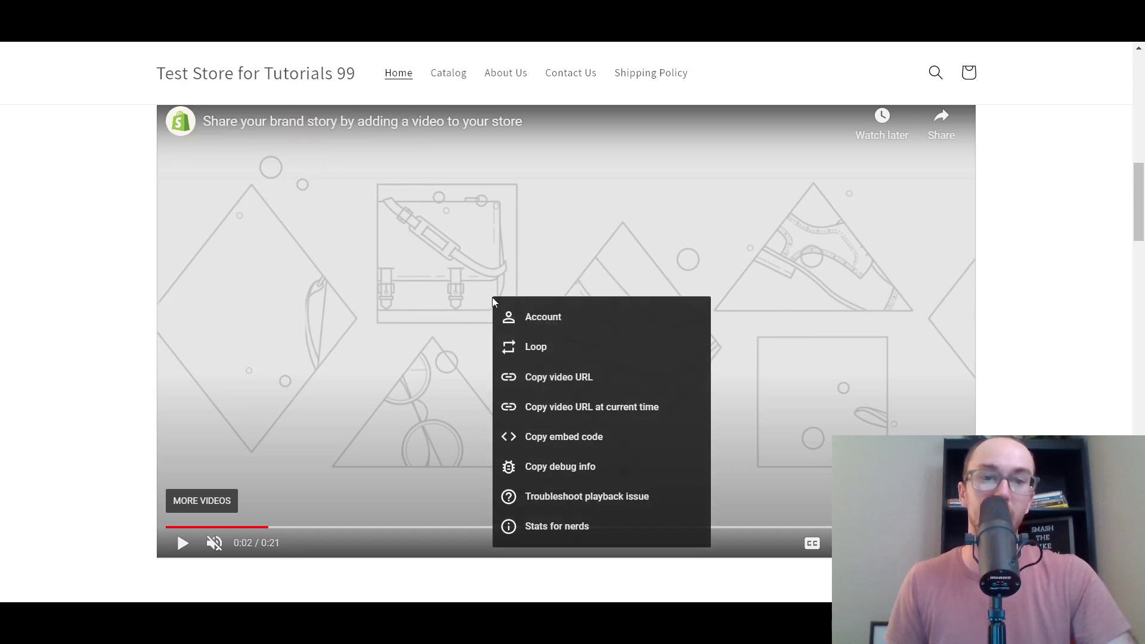
{"action": "left_click", "coordinate": [540, 379]}
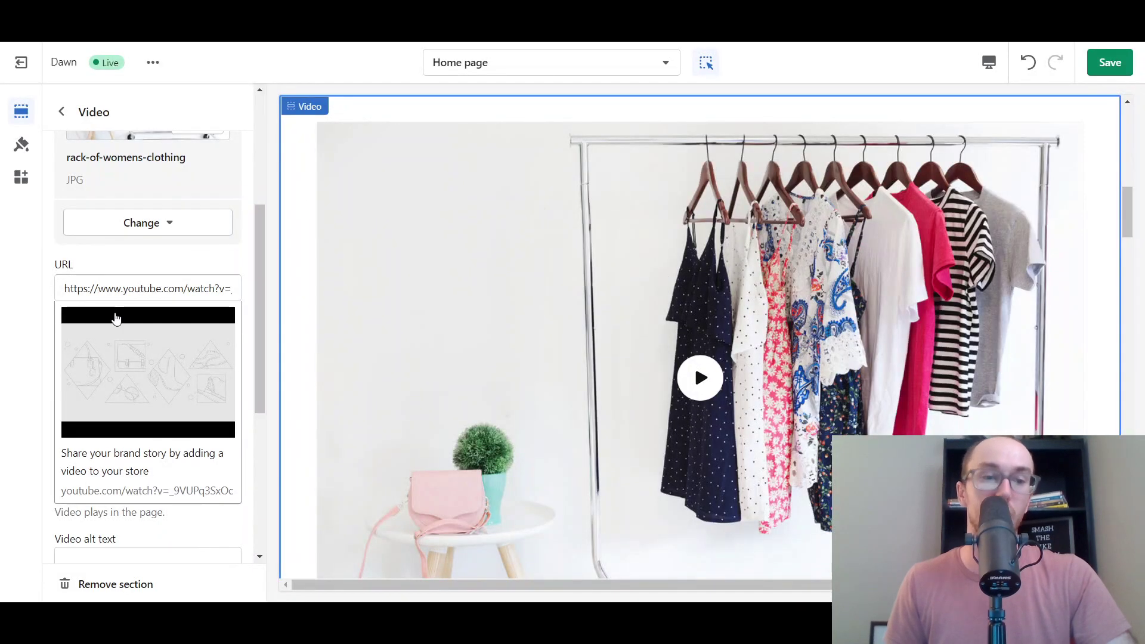
{"action": "left_click", "coordinate": [114, 288]}
{"action": "key", "text": "ctrl+a"}
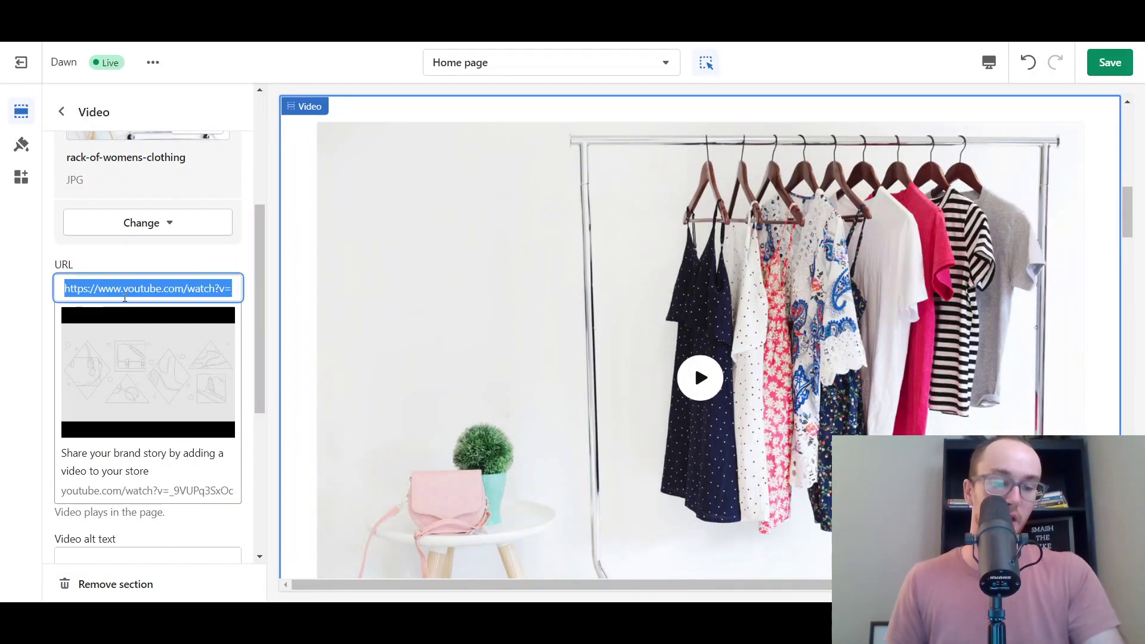
{"action": "key", "text": "ctrl+v"}
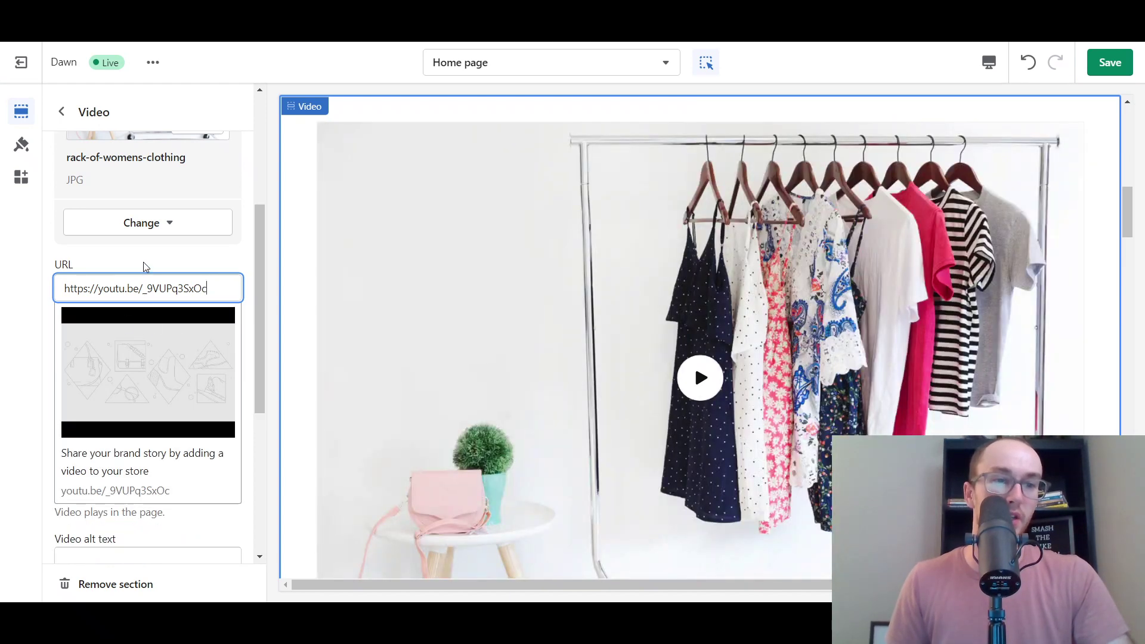
{"action": "left_click_drag", "start_coordinate": [256, 278], "coordinate": [258, 297]}
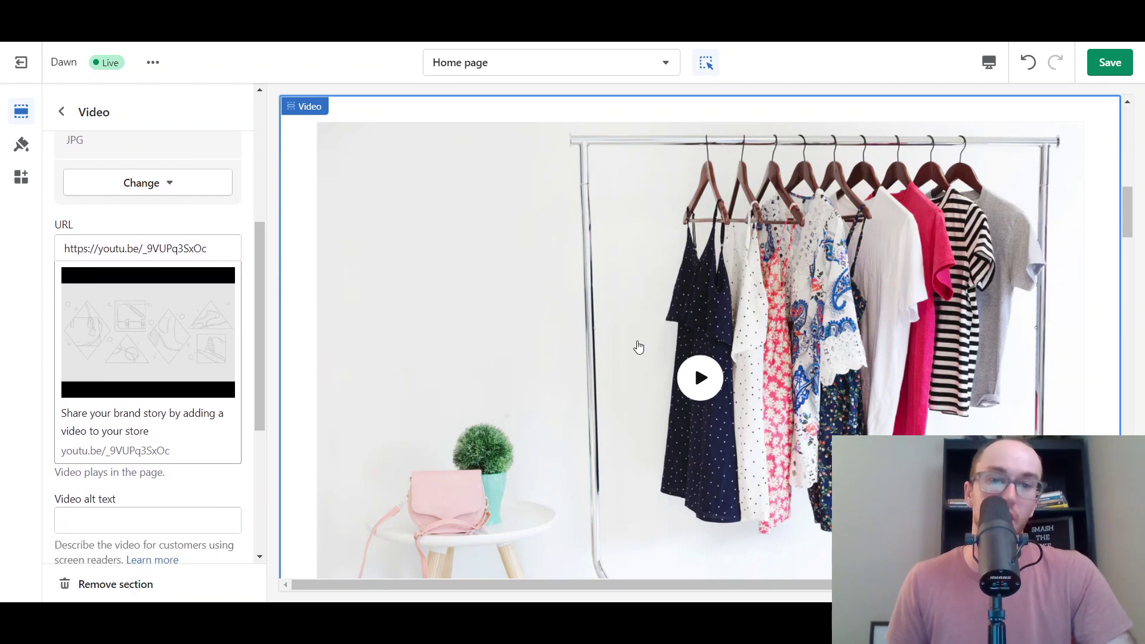
{"action": "mouse_move", "coordinate": [258, 348]}
{"action": "left_mouse_down"}
{"action": "mouse_move", "coordinate": [260, 369]}
{"action": "mouse_move", "coordinate": [259, 327]}
{"action": "left_mouse_up"}
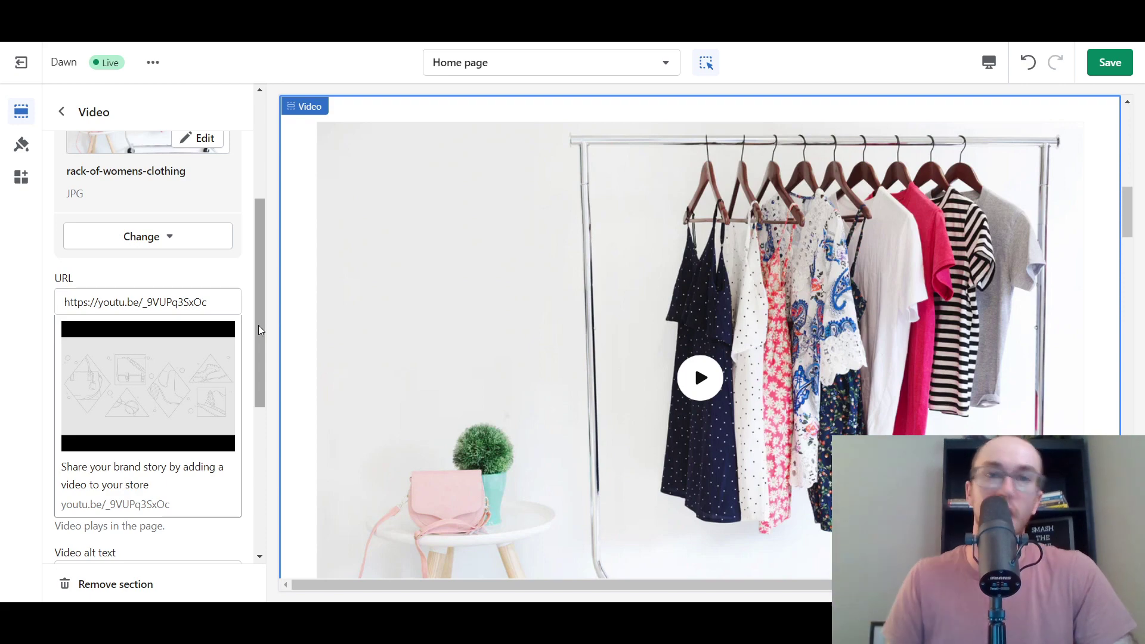
{"action": "scroll", "coordinate": [261, 332], "scroll_direction": "down", "scroll_amount": 2}
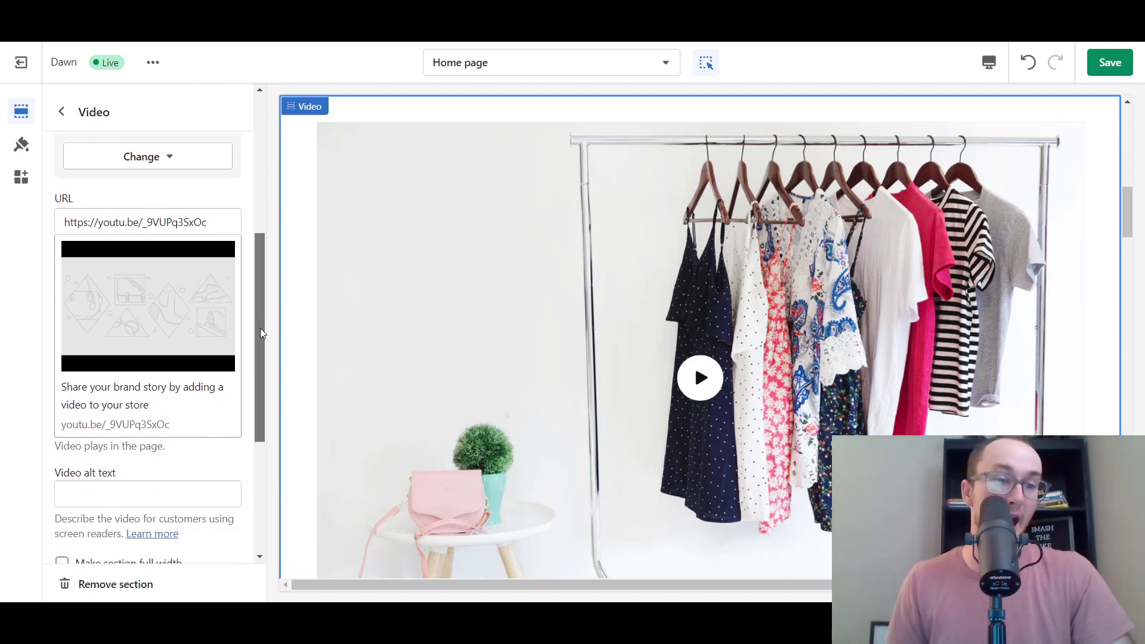
{"action": "mouse_move", "coordinate": [261, 332]}
{"action": "left_mouse_down"}
{"action": "mouse_move", "coordinate": [255, 377]}
{"action": "mouse_move", "coordinate": [256, 327]}
{"action": "left_mouse_up"}
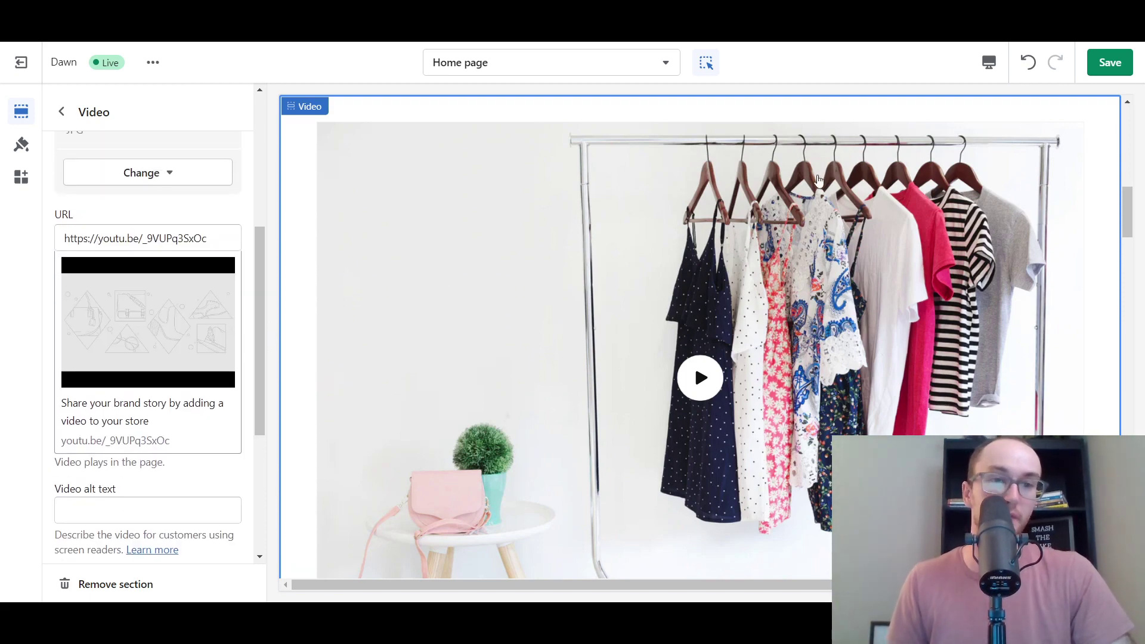
Save the home page changes and exit the theme editor to the store admin.
{"action": "left_click", "coordinate": [1101, 72]}
{"action": "left_click_drag", "start_coordinate": [259, 302], "coordinate": [258, 293]}
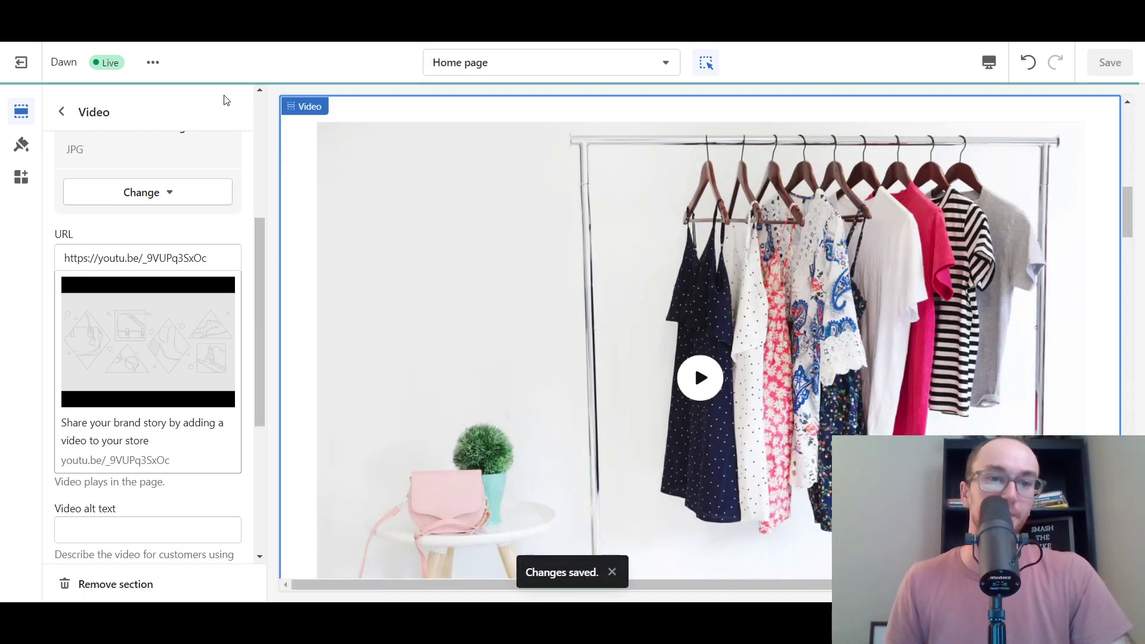
{"action": "left_click", "coordinate": [33, 68]}
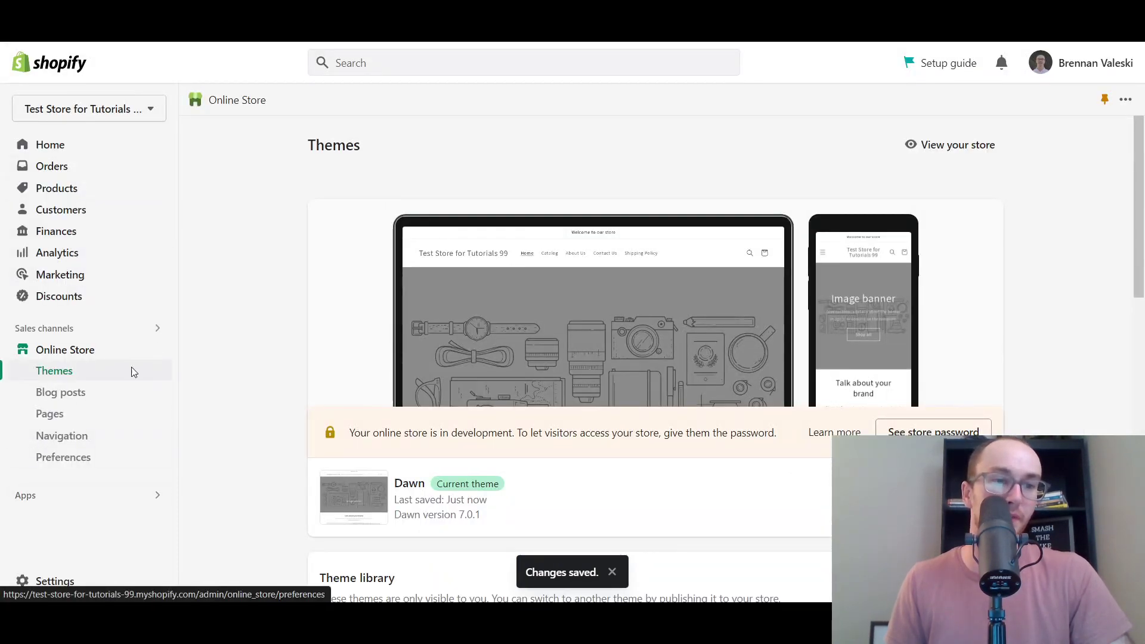
Search the store admin for files and open the Files settings.
{"action": "left_click", "coordinate": [464, 64]}
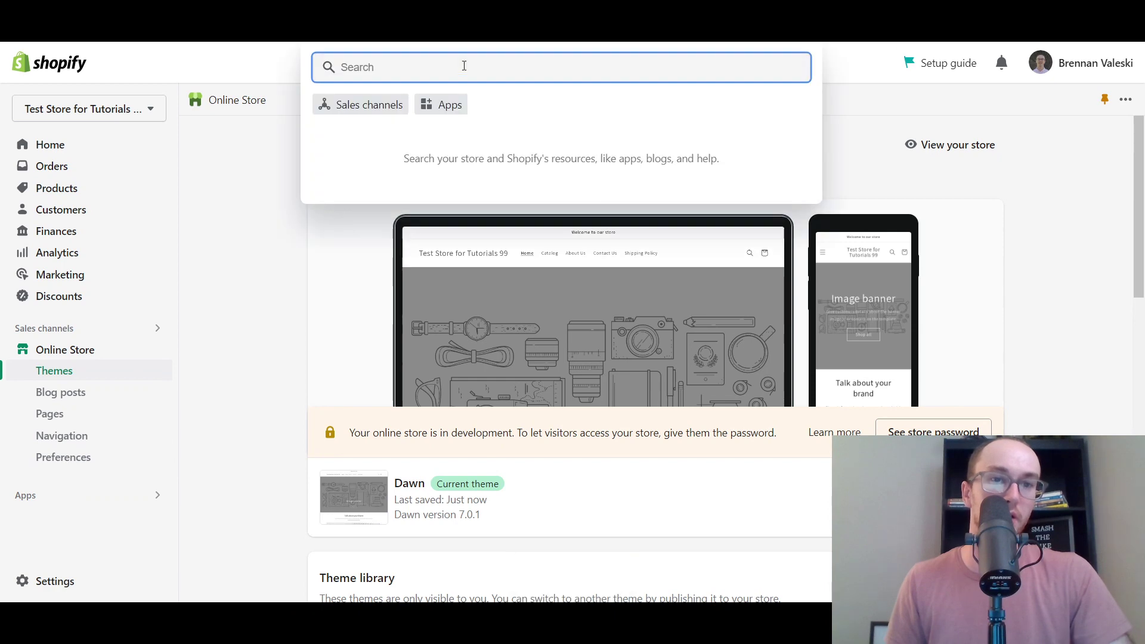
{"action": "type", "text": "files"}
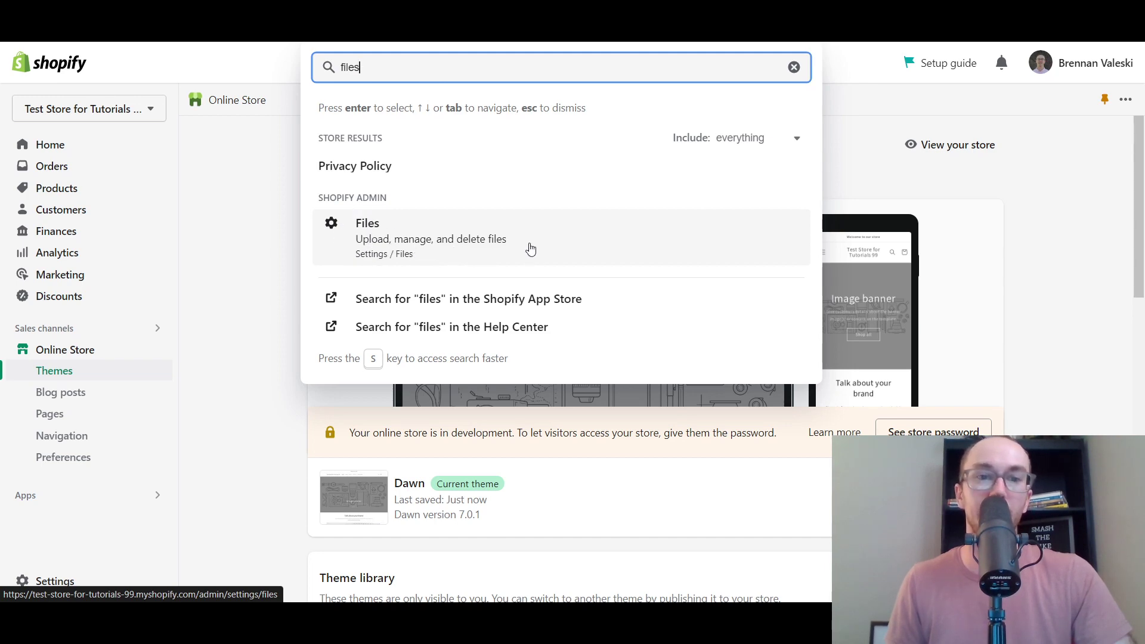
{"action": "left_click", "coordinate": [449, 238]}
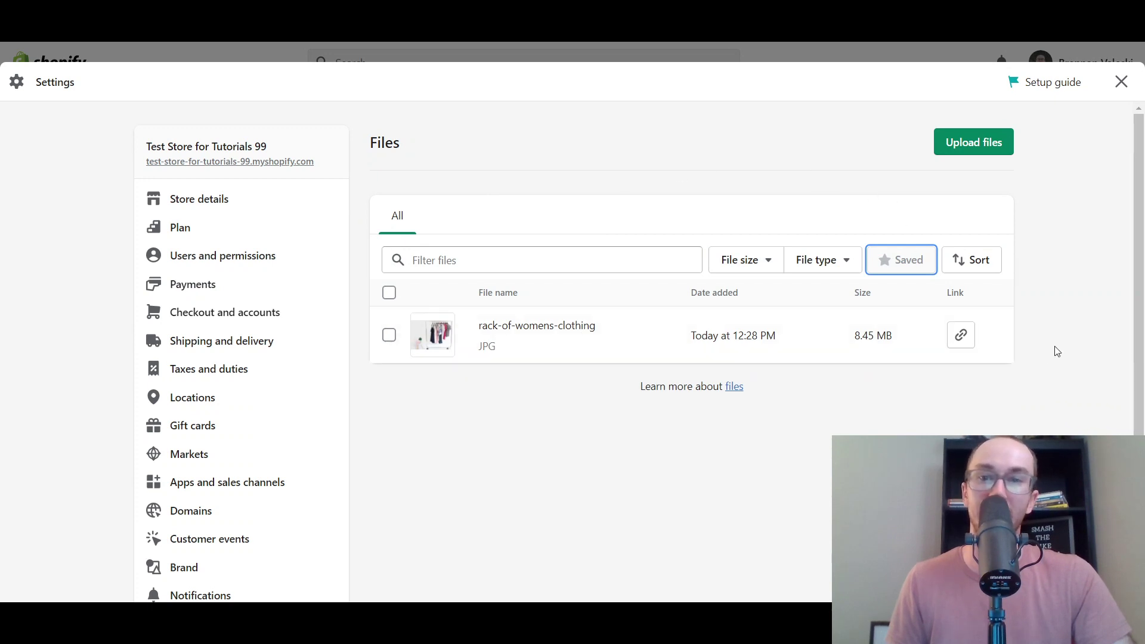
Try to upload the video file 2023-01-05_12-17-09 to the store's files and close the settings.
{"action": "left_click", "coordinate": [957, 157]}
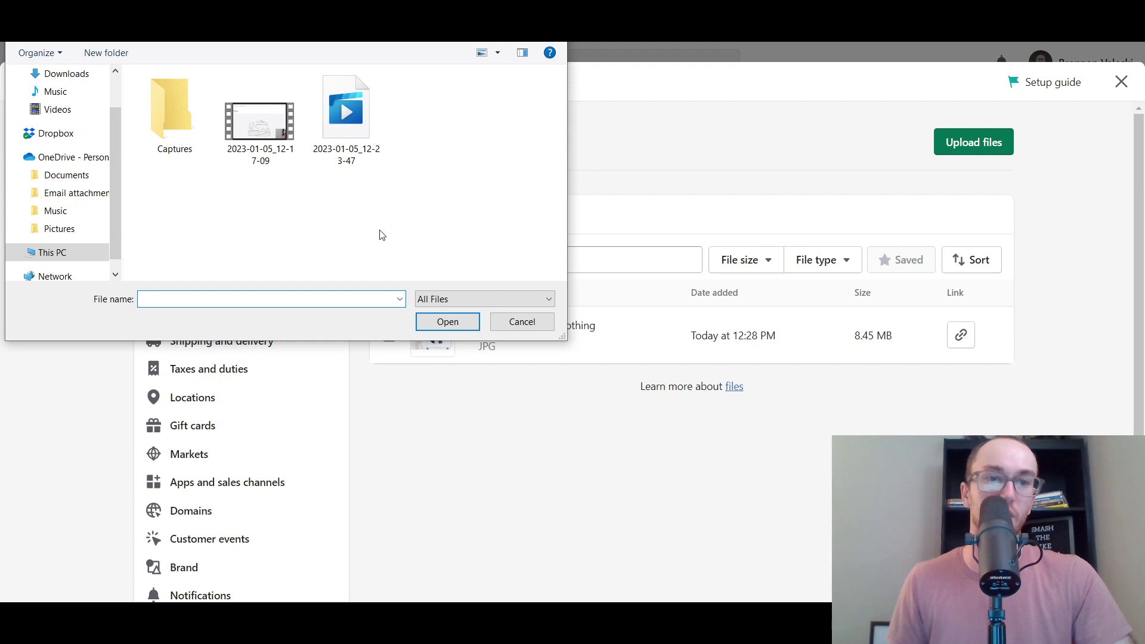
{"action": "left_click", "coordinate": [261, 123]}
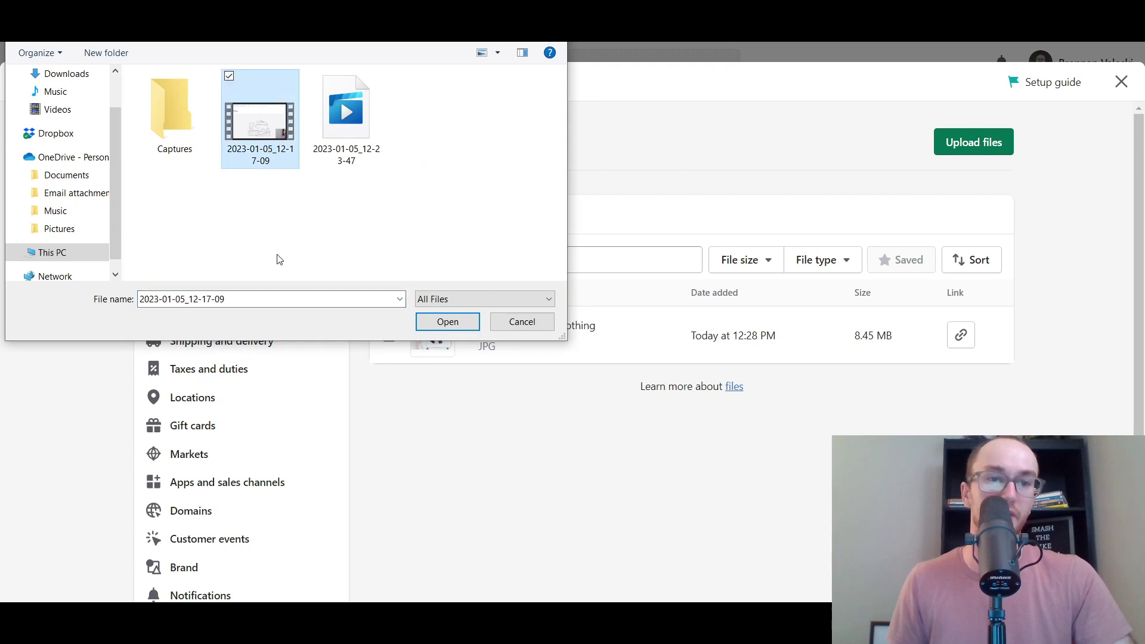
{"action": "left_click", "coordinate": [448, 325]}
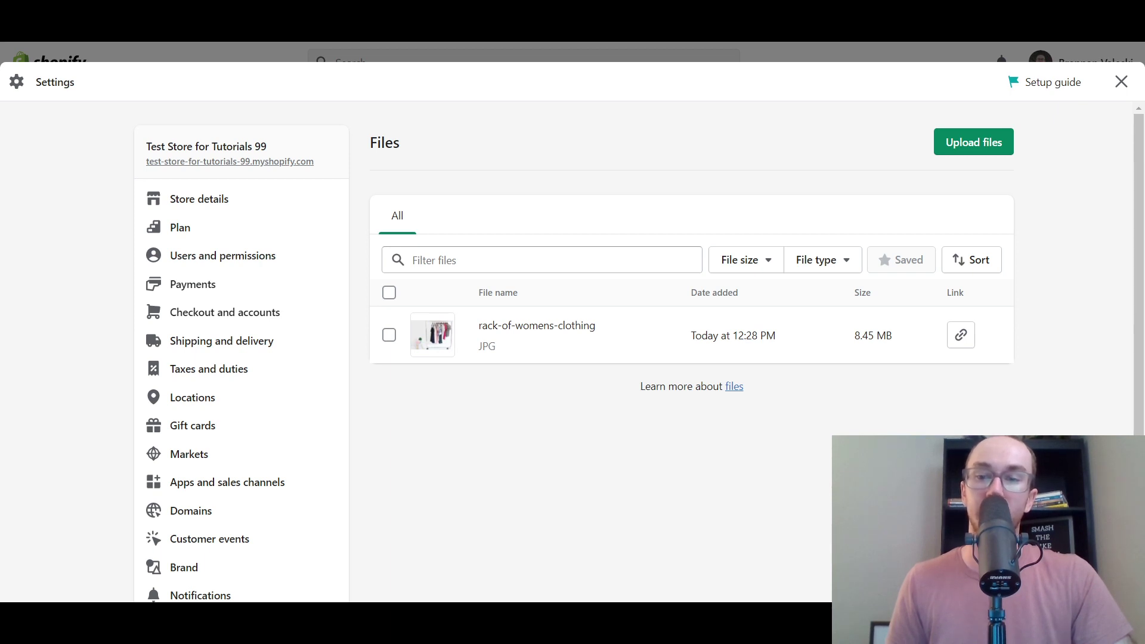
{"action": "left_click", "coordinate": [1121, 82]}
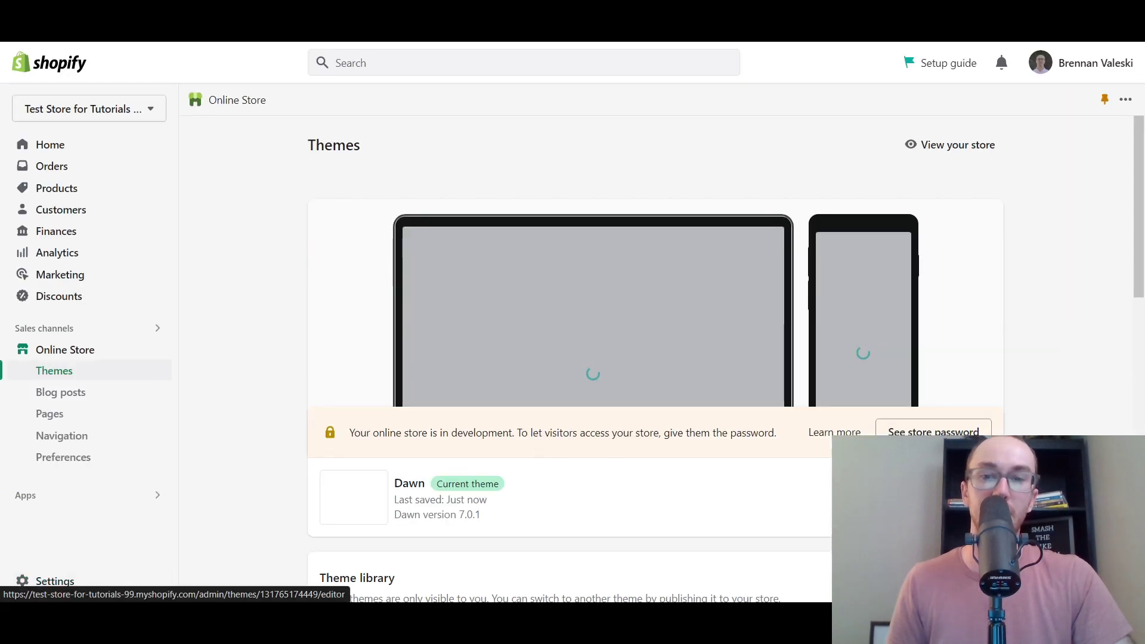
Open the Dawn theme for customizing, select the clothing-rack Video section on the home page, and examine its URL and video alt text settings.
{"action": "left_click", "coordinate": [954, 498]}
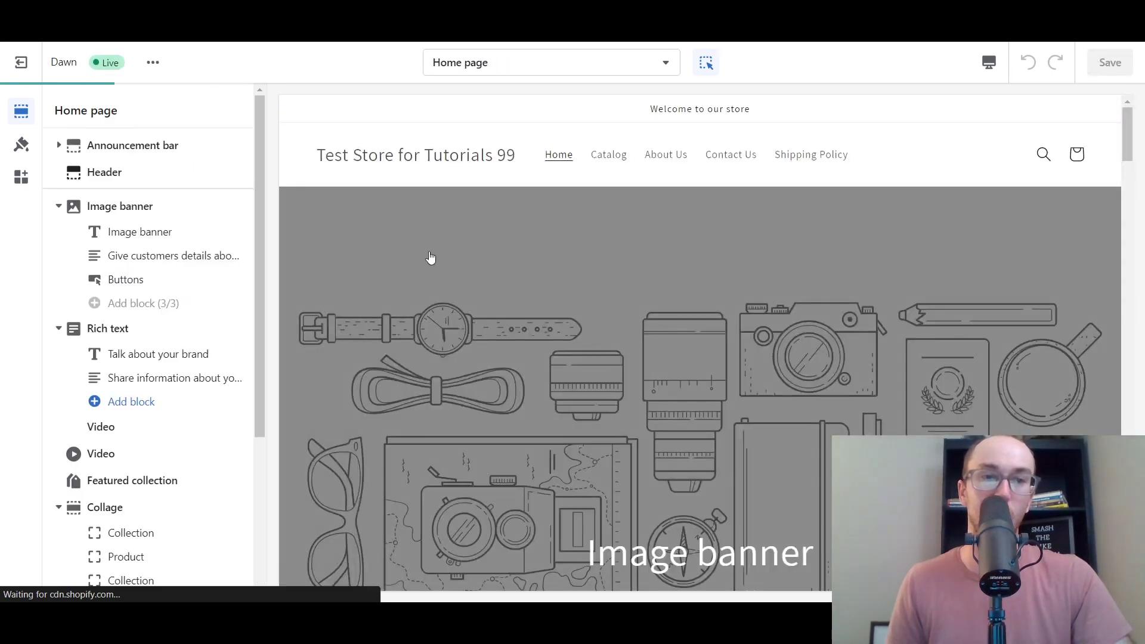
{"action": "scroll", "coordinate": [375, 323], "scroll_direction": "down", "scroll_amount": 10}
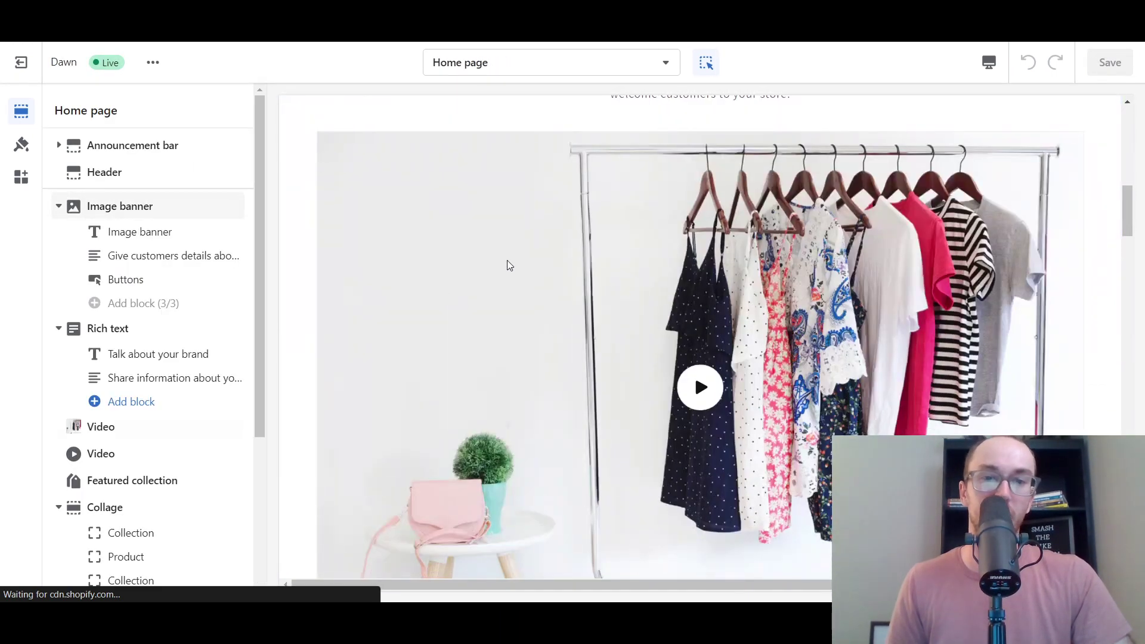
{"action": "left_click", "coordinate": [456, 215]}
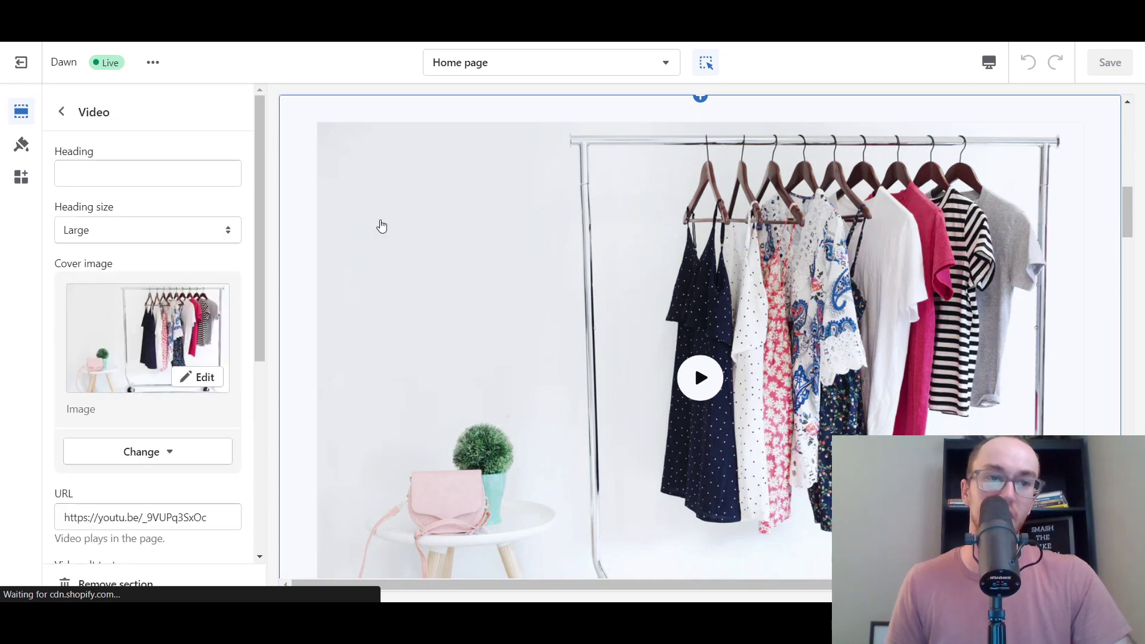
{"action": "left_click_drag", "start_coordinate": [256, 262], "coordinate": [256, 464]}
{"action": "left_click_drag", "start_coordinate": [254, 396], "coordinate": [252, 413]}
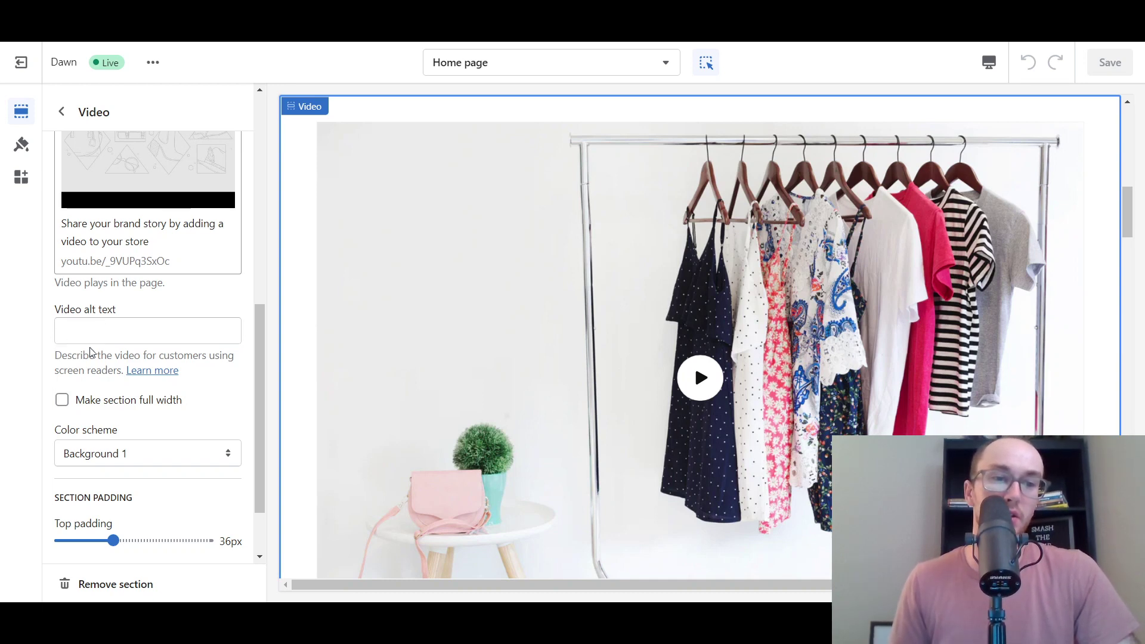
{"action": "left_click", "coordinate": [66, 327]}
{"action": "left_click", "coordinate": [149, 305]}
{"action": "mouse_move", "coordinate": [261, 391]}
{"action": "left_mouse_down"}
{"action": "mouse_move", "coordinate": [257, 354]}
{"action": "mouse_move", "coordinate": [258, 384]}
{"action": "left_mouse_up"}
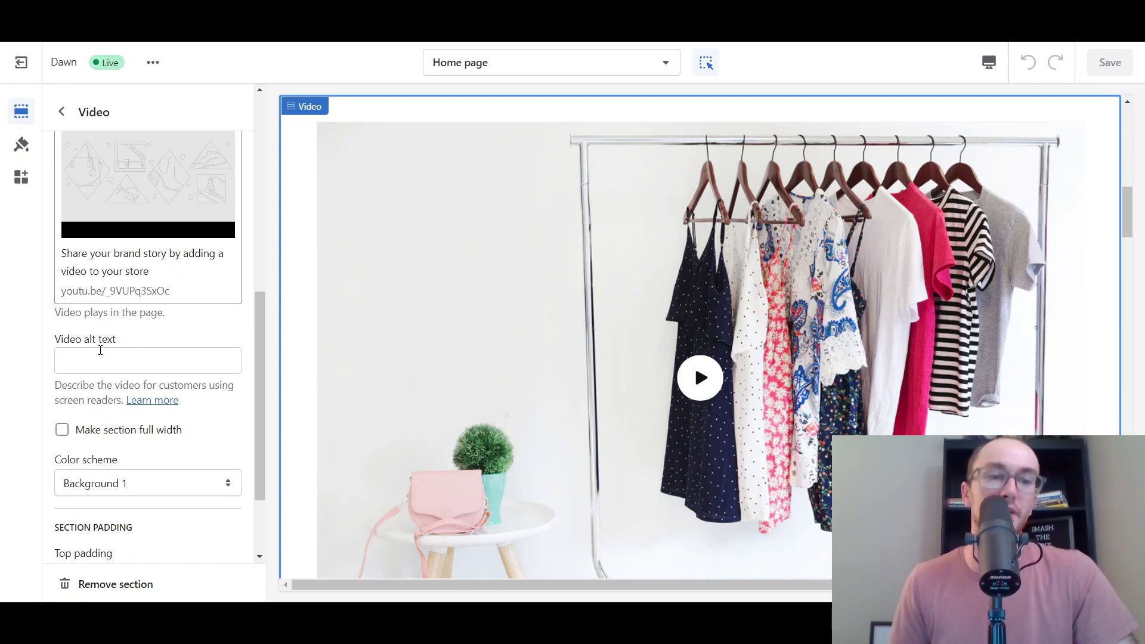
Make the Video section full width, check it in the preview, and turn full width off again.
{"action": "left_click_drag", "start_coordinate": [255, 354], "coordinate": [251, 405]}
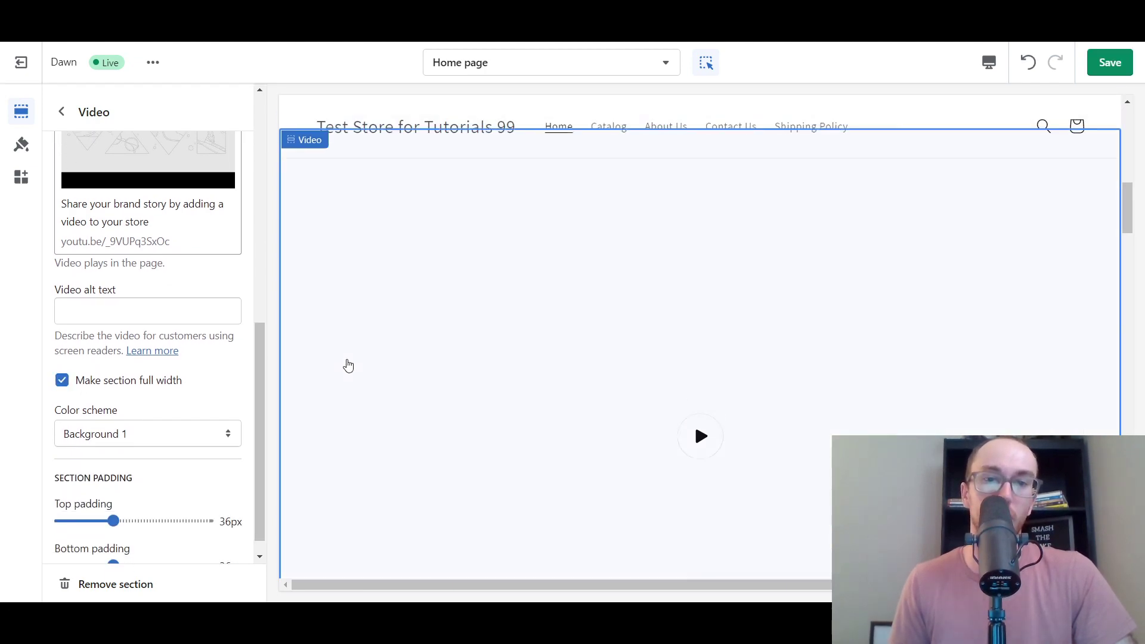
{"action": "scroll", "coordinate": [376, 326], "scroll_direction": "down", "scroll_amount": 10}
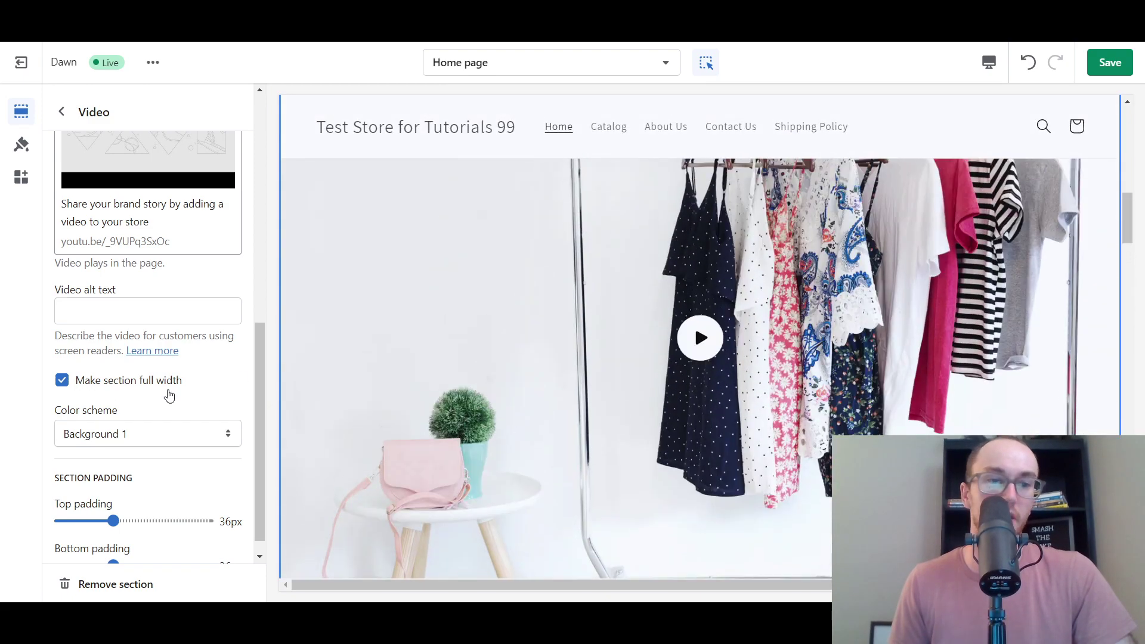
{"action": "left_click", "coordinate": [83, 382]}
Try the Accent 1, Accent 2 and Inverse color schemes on the Video section and compare them in the preview.
{"action": "scroll", "coordinate": [179, 382], "scroll_direction": "down", "scroll_amount": 1}
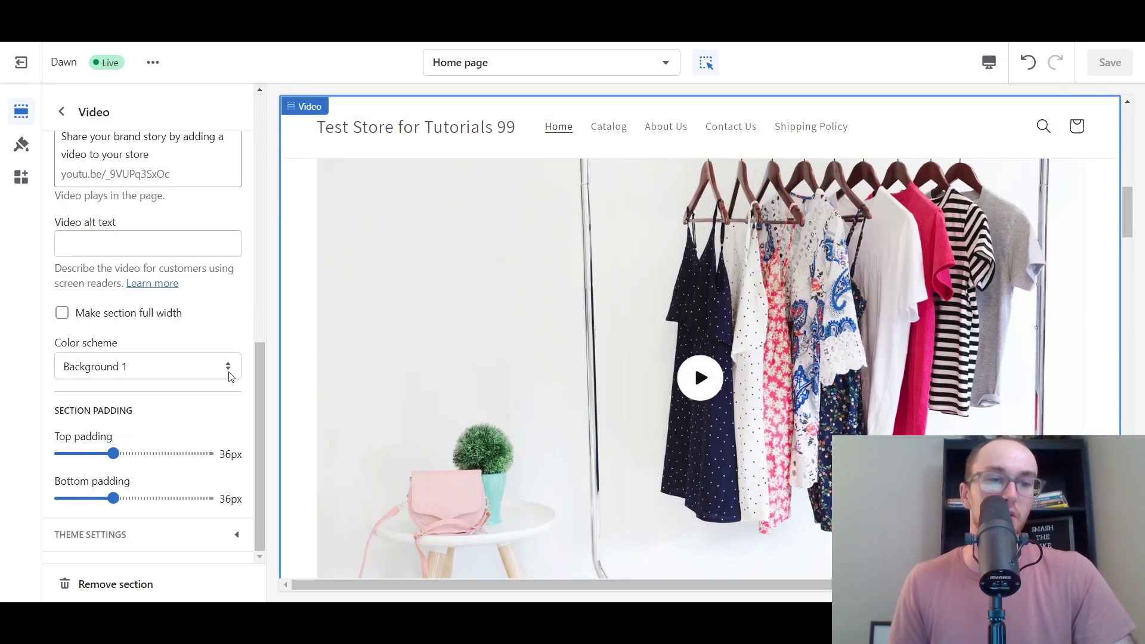
{"action": "left_click", "coordinate": [175, 374]}
{"action": "left_click", "coordinate": [173, 385]}
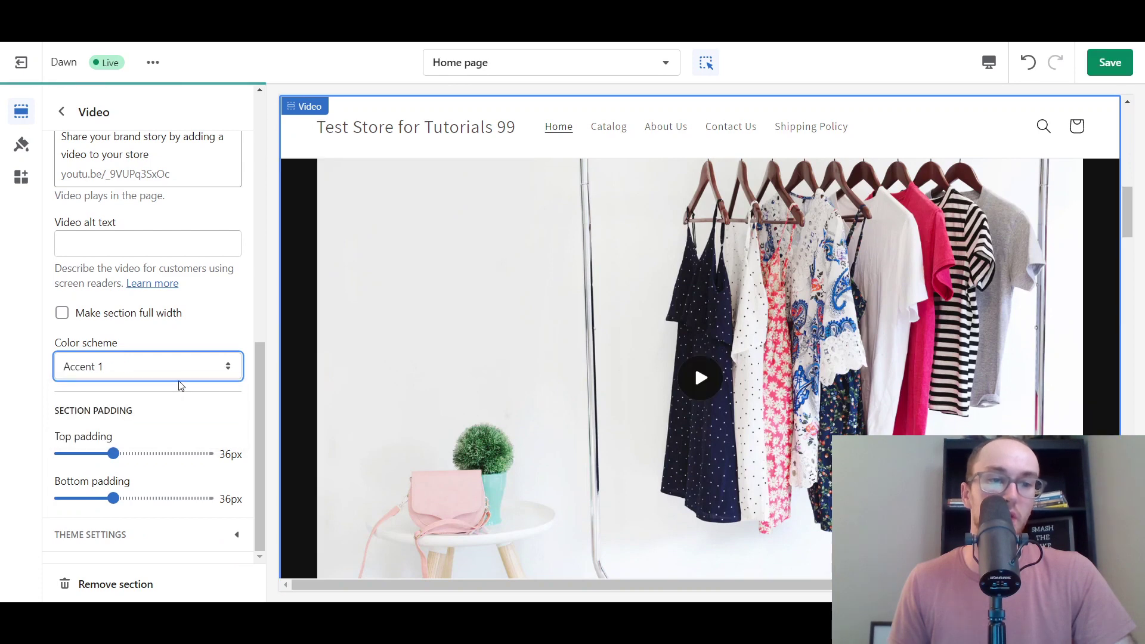
{"action": "left_click", "coordinate": [134, 383]}
{"action": "left_click", "coordinate": [134, 397]}
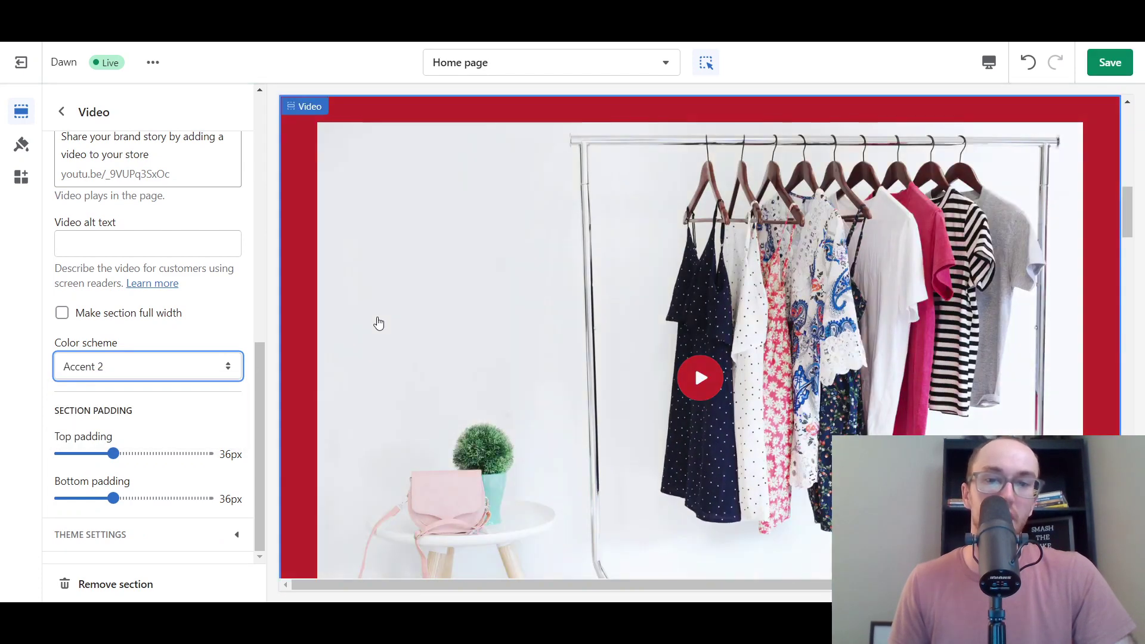
{"action": "scroll", "coordinate": [379, 323], "scroll_direction": "down", "scroll_amount": 4}
{"action": "left_click", "coordinate": [103, 368]}
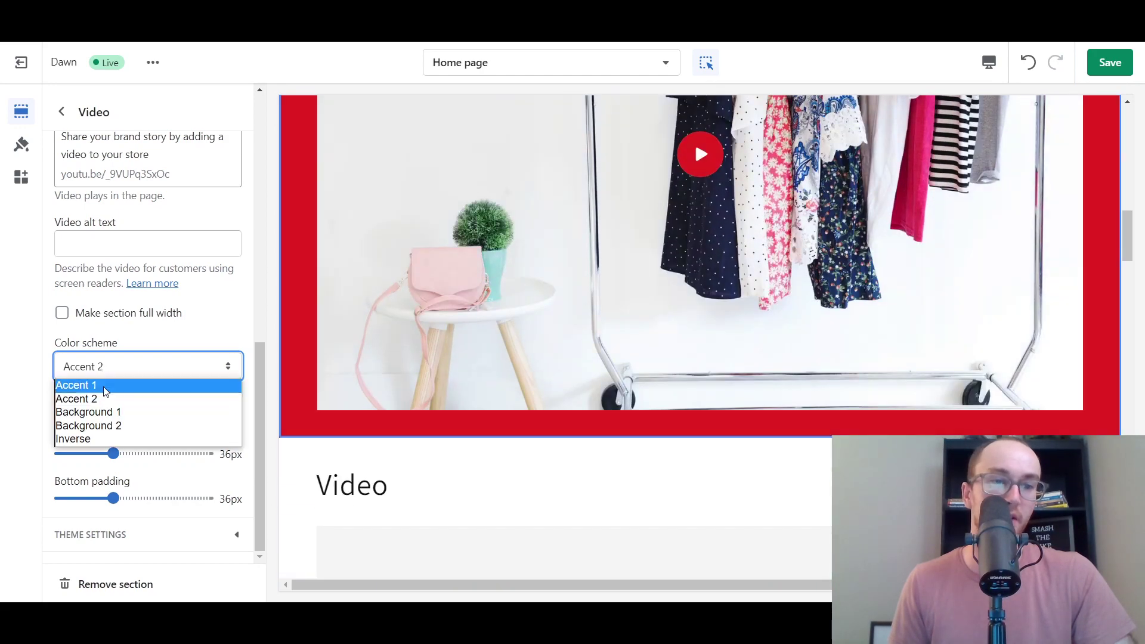
{"action": "left_click", "coordinate": [135, 437]}
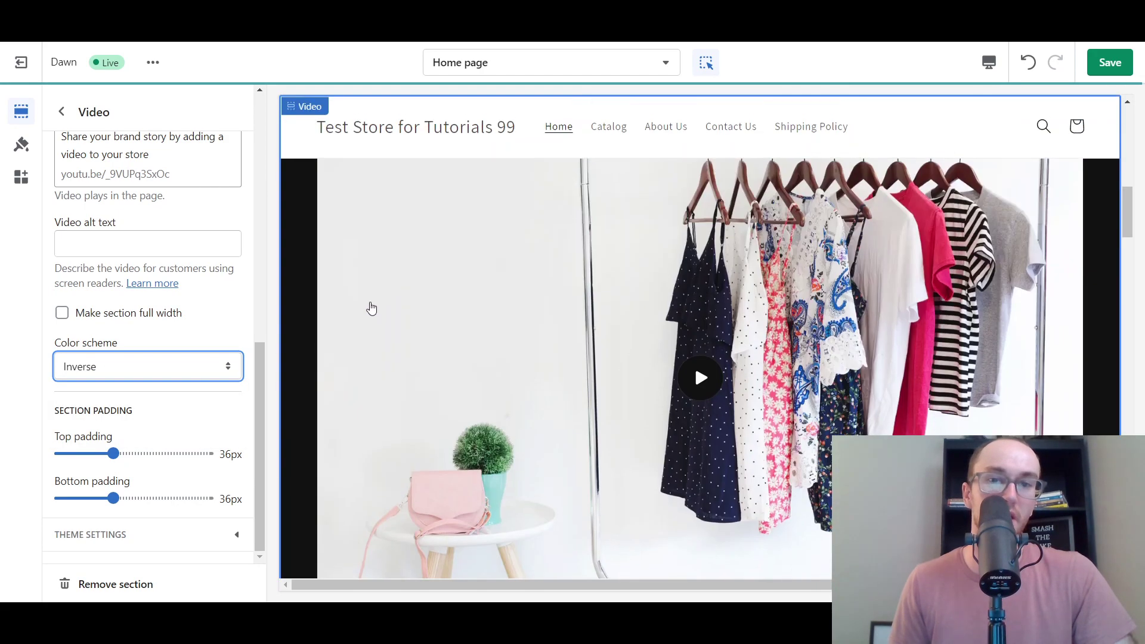
Switch the Video section's color scheme from Inverse to Accent 2.
{"action": "left_click", "coordinate": [141, 368]}
{"action": "key", "text": "Escape"}
{"action": "key", "text": "Up"}
{"action": "left_click", "coordinate": [113, 373]}
{"action": "left_click", "coordinate": [102, 406]}
{"action": "left_click", "coordinate": [110, 366]}
{"action": "left_click", "coordinate": [100, 397]}
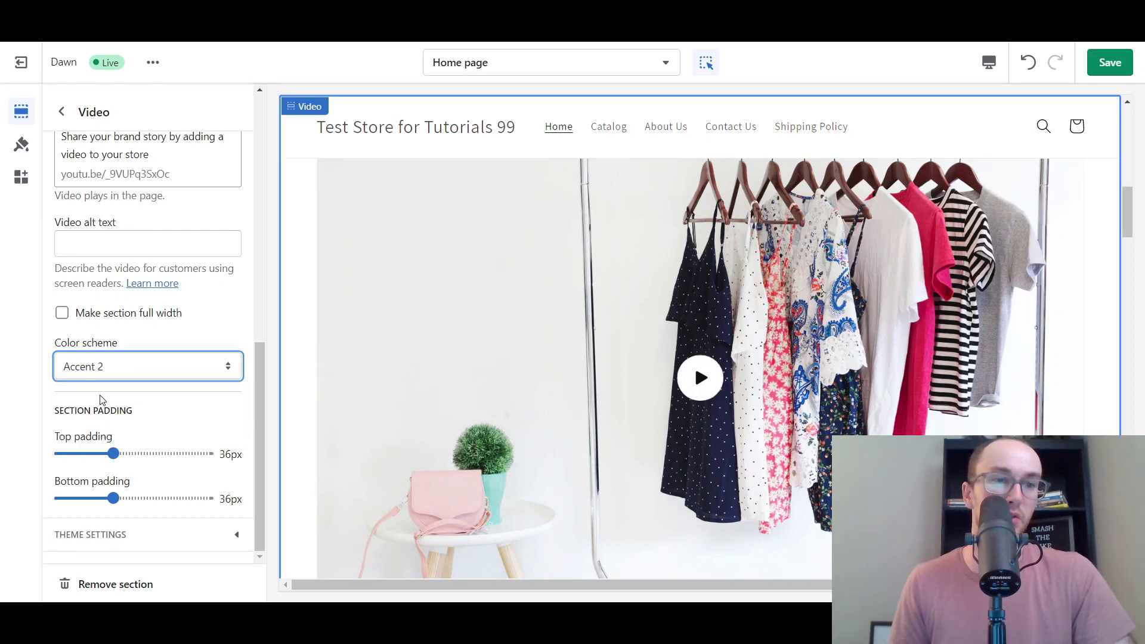
Examine the accent colors in the theme's color settings against the Video section in the preview.
{"action": "left_click", "coordinate": [20, 147]}
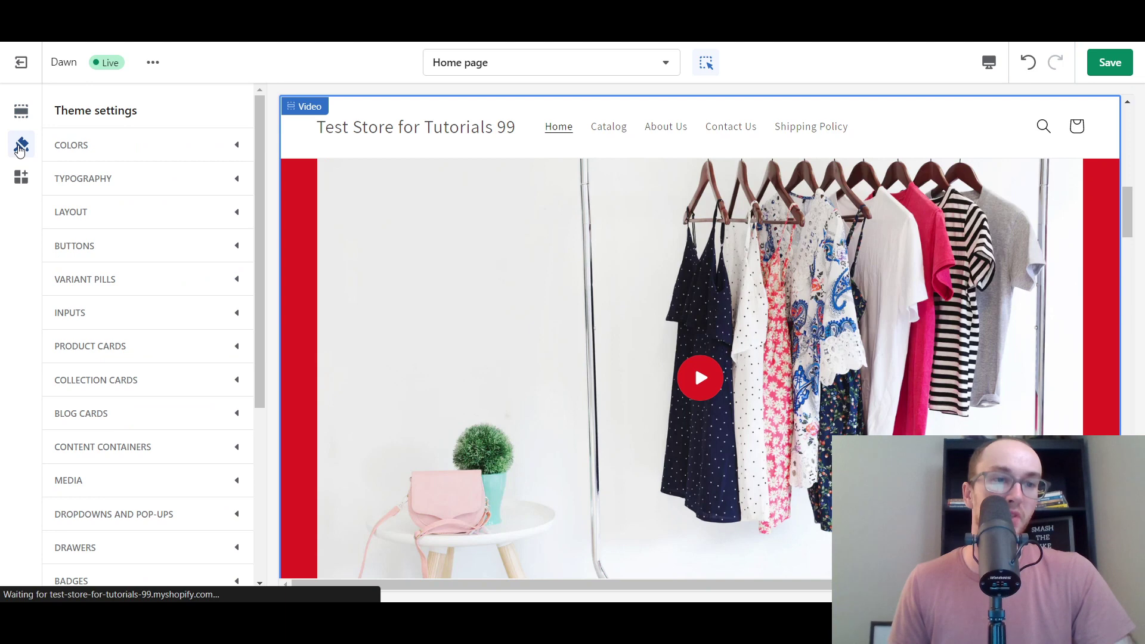
{"action": "left_click", "coordinate": [144, 156]}
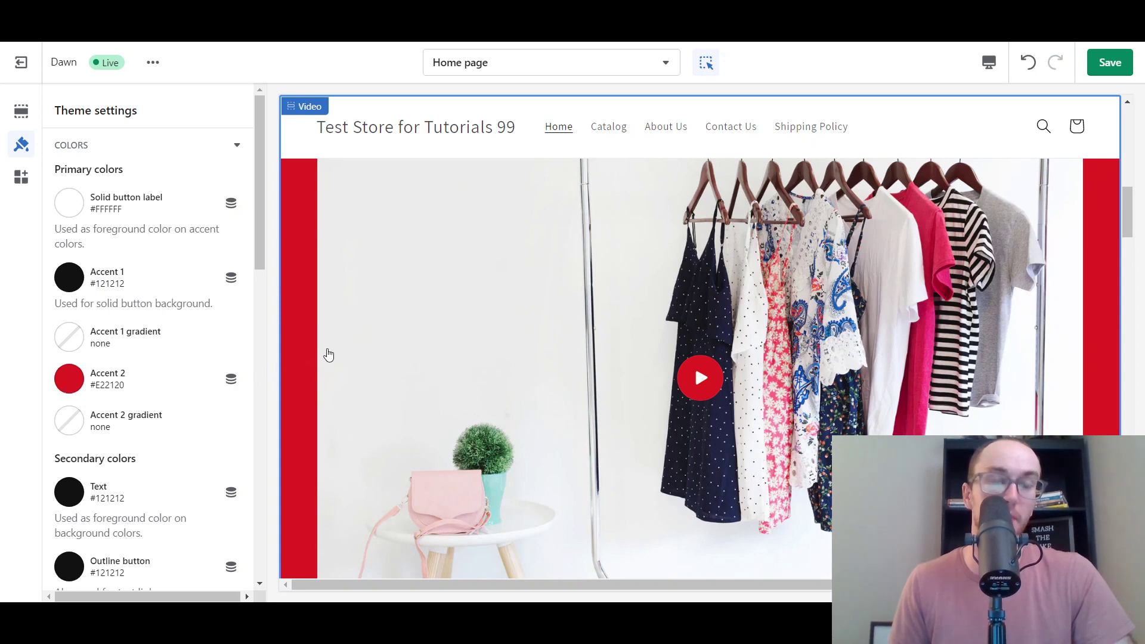
{"action": "scroll", "coordinate": [328, 355], "scroll_direction": "up", "scroll_amount": 3}
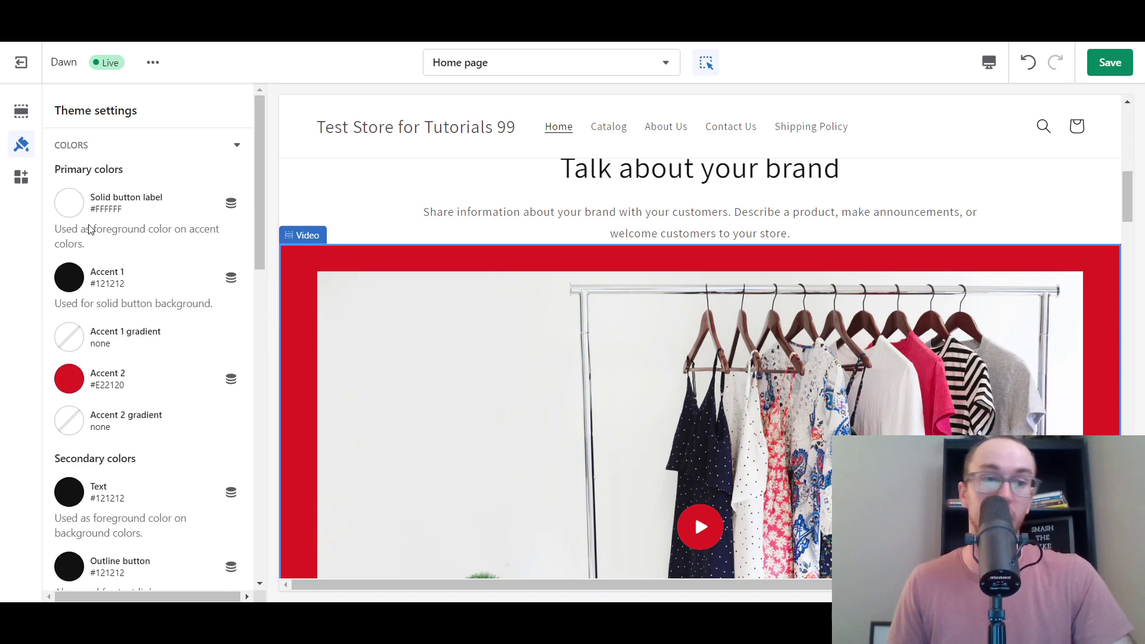
Return to the Video section's settings and set its color scheme to Background 1.
{"action": "left_click", "coordinate": [21, 111]}
{"action": "scroll", "coordinate": [177, 400], "scroll_direction": "down", "scroll_amount": 1}
{"action": "scroll", "coordinate": [177, 399], "scroll_direction": "down", "scroll_amount": 8}
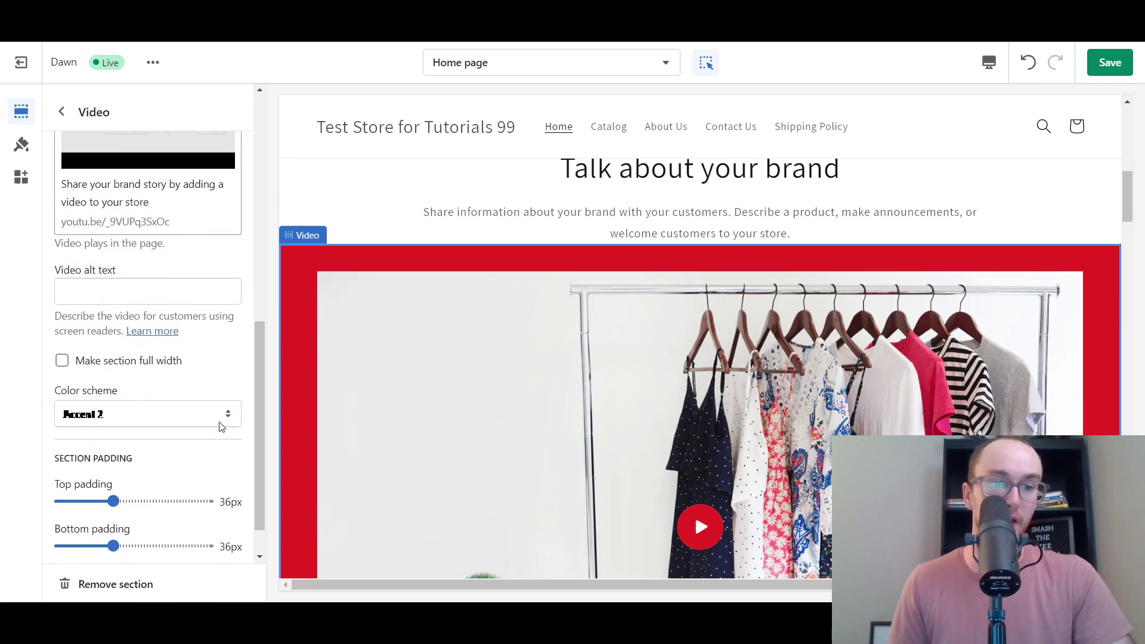
{"action": "left_click", "coordinate": [221, 426]}
{"action": "left_click", "coordinate": [194, 458]}
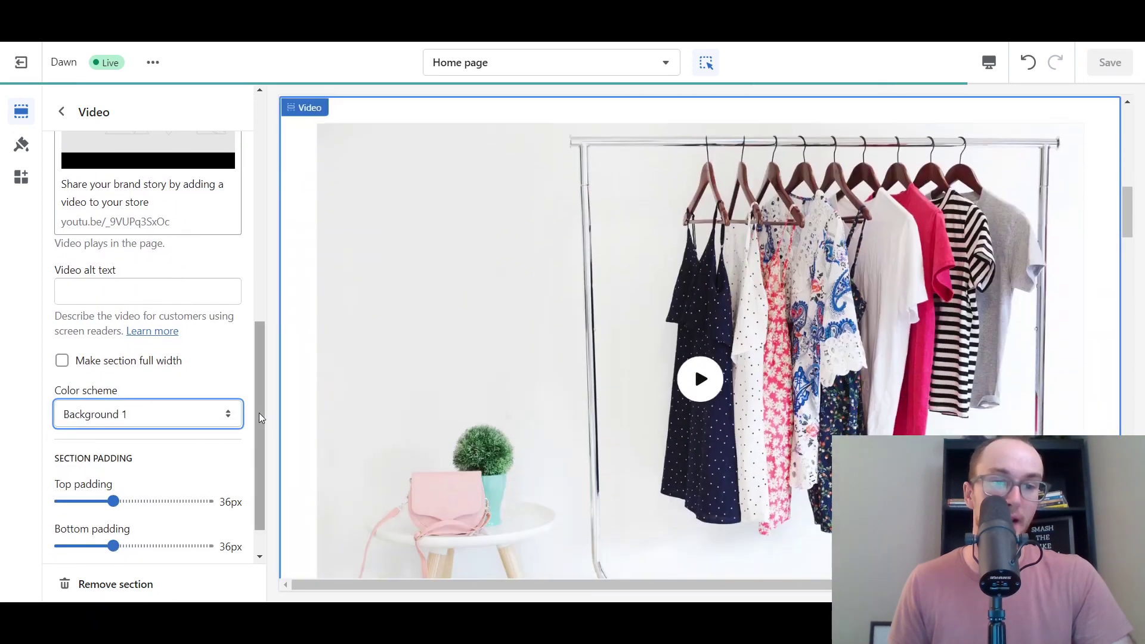
Set the Video section's top padding to 64 px and bottom padding to 60 px, and check the spacing in the preview.
{"action": "left_click_drag", "start_coordinate": [260, 417], "coordinate": [260, 441]}
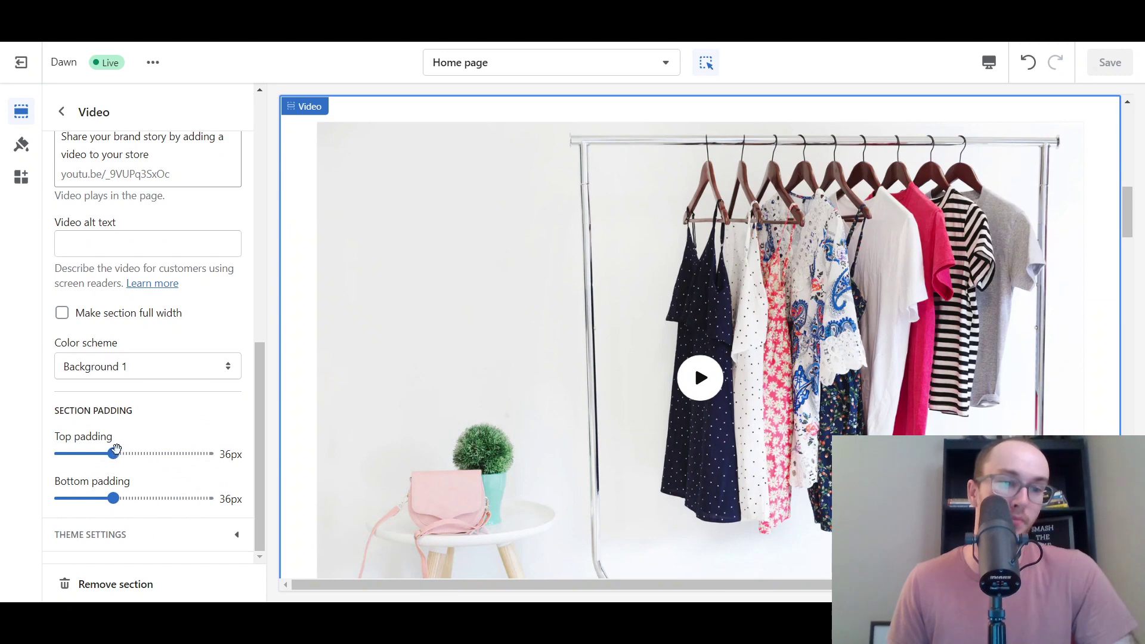
{"action": "left_click_drag", "start_coordinate": [112, 450], "coordinate": [152, 445]}
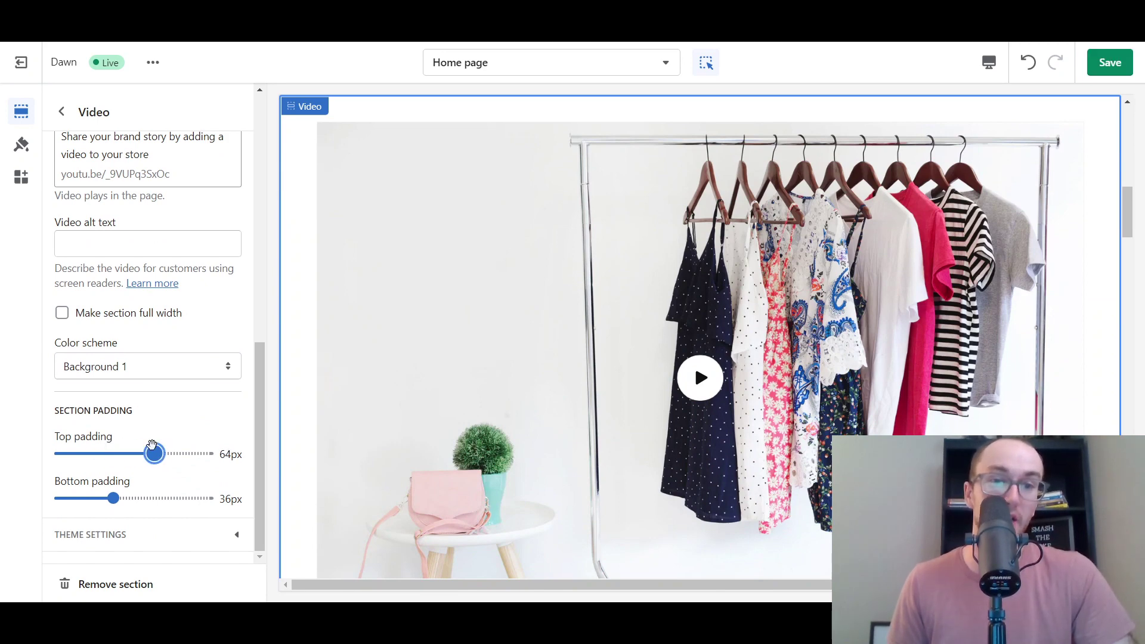
{"action": "scroll", "coordinate": [322, 379], "scroll_direction": "up", "scroll_amount": 3}
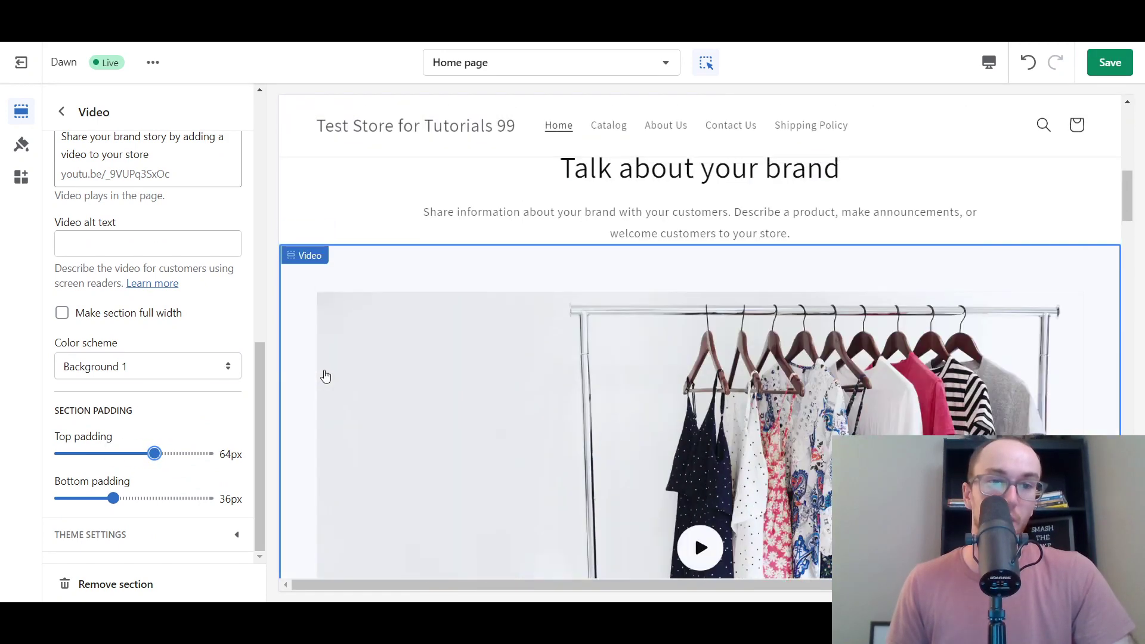
{"action": "left_click_drag", "start_coordinate": [115, 490], "coordinate": [149, 490]}
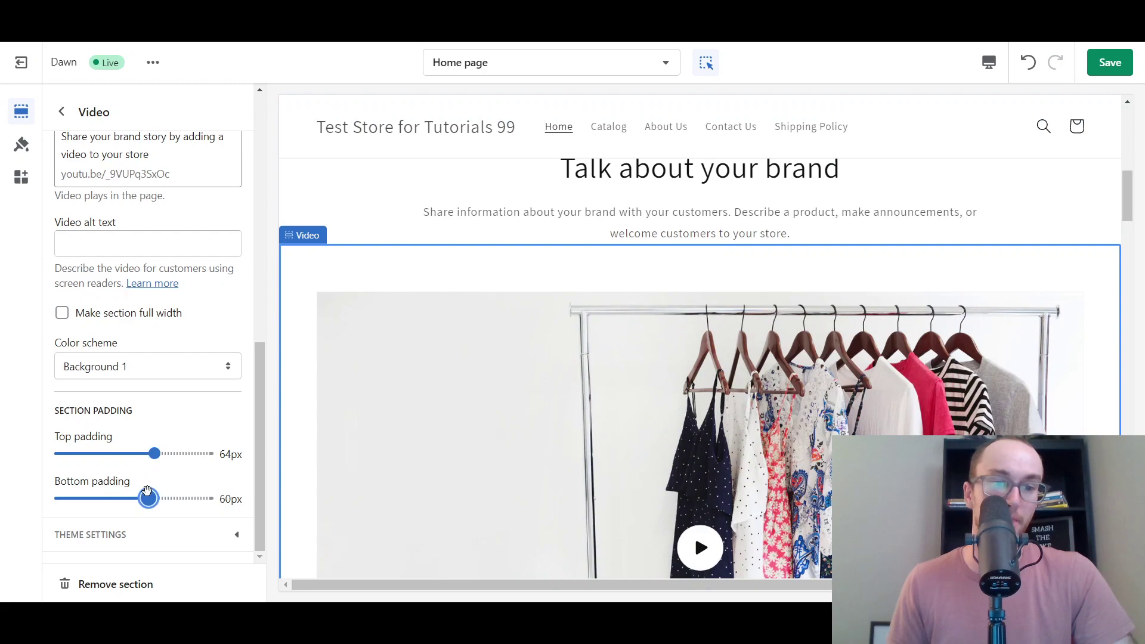
{"action": "scroll", "coordinate": [337, 396], "scroll_direction": "down", "scroll_amount": 5}
{"action": "scroll", "coordinate": [338, 396], "scroll_direction": "down", "scroll_amount": 2}
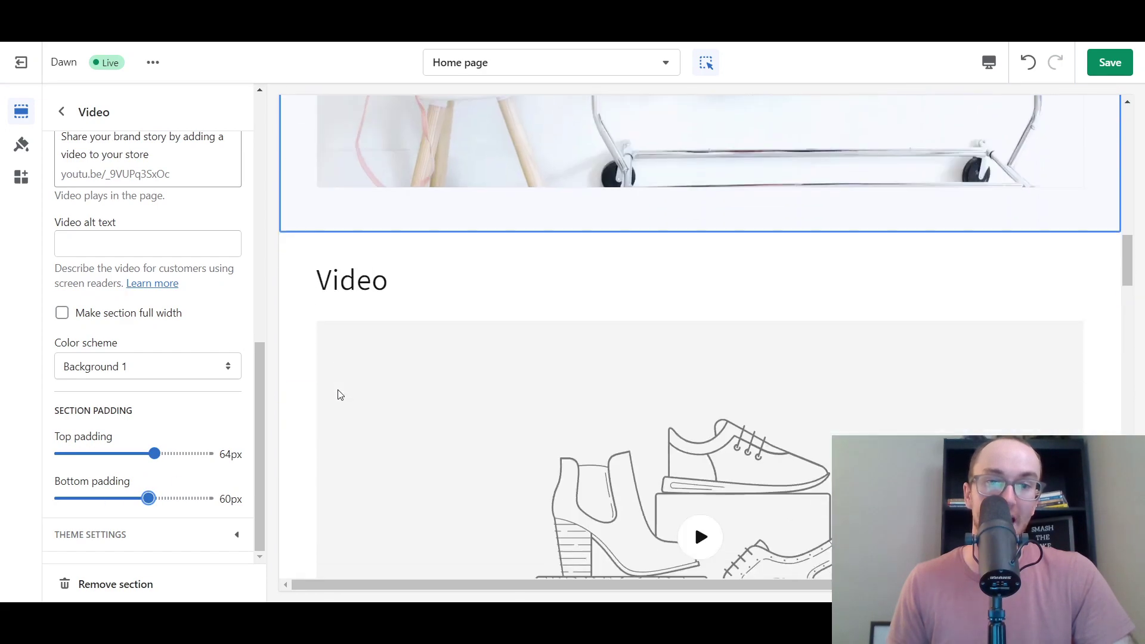
{"action": "scroll", "coordinate": [337, 396], "scroll_direction": "up", "scroll_amount": 6}
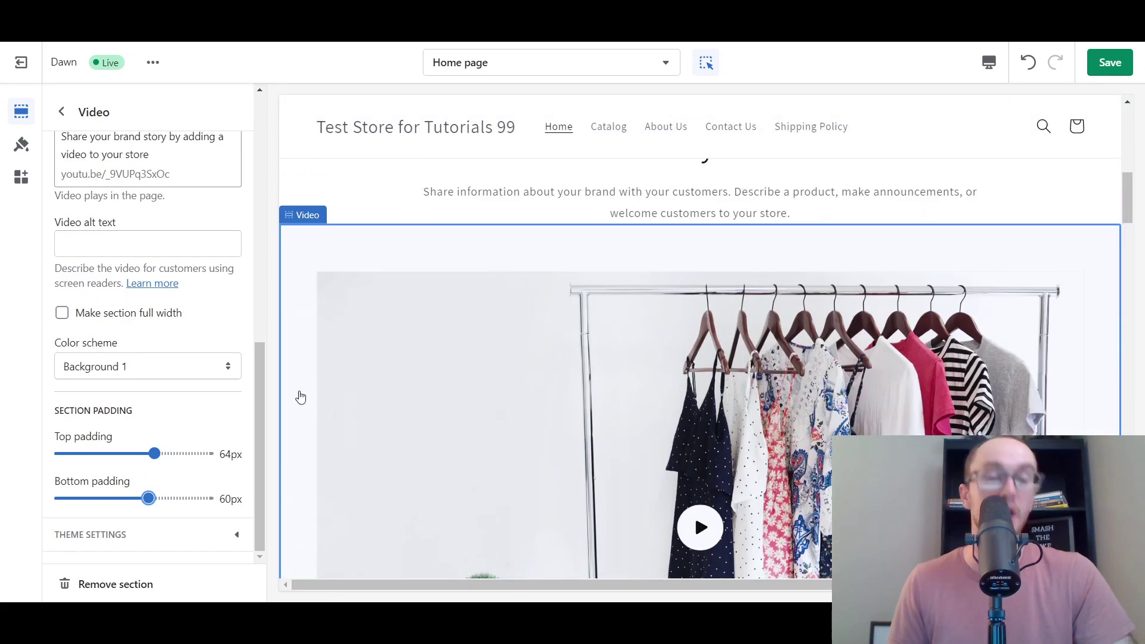
{"action": "scroll", "coordinate": [158, 539], "scroll_direction": "up", "scroll_amount": 1}
{"action": "scroll", "coordinate": [230, 485], "scroll_direction": "down", "scroll_amount": 1}
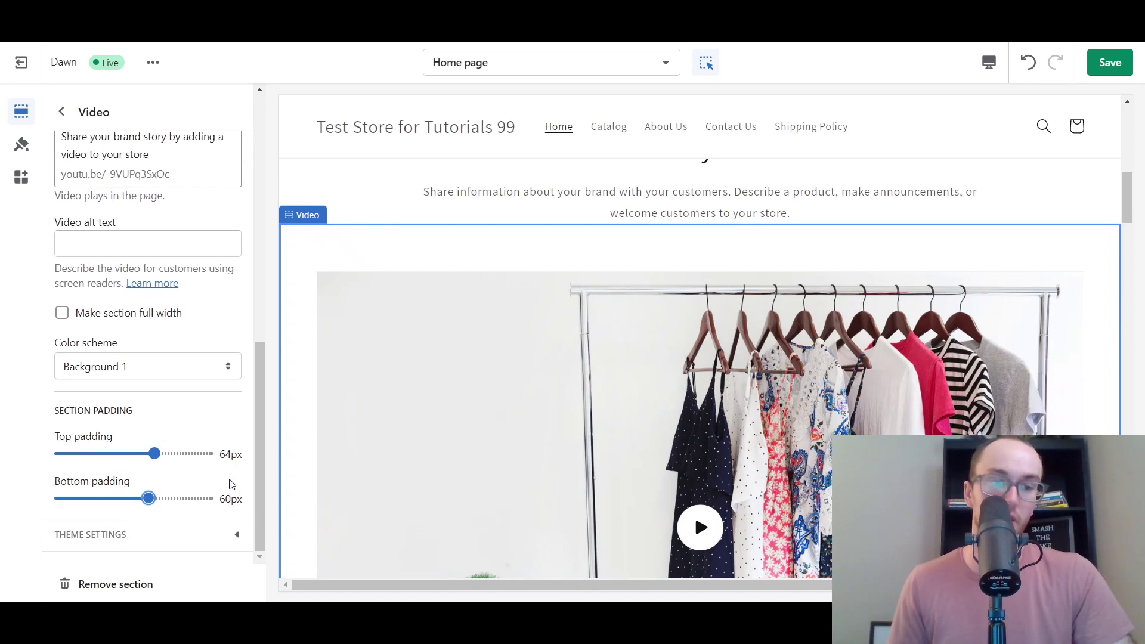
Save the Video section's padding changes and exit the theme editor to the Themes page.
{"action": "scroll", "coordinate": [232, 486], "scroll_direction": "up", "scroll_amount": 1}
{"action": "left_click", "coordinate": [1111, 67]}
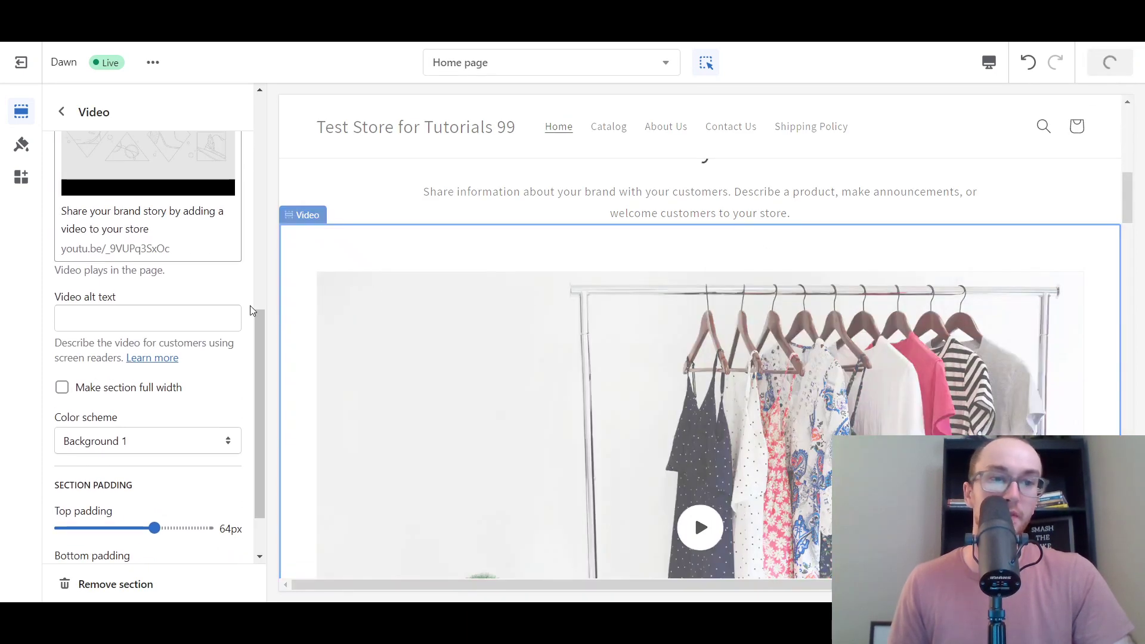
{"action": "scroll", "coordinate": [205, 386], "scroll_direction": "up", "scroll_amount": 6}
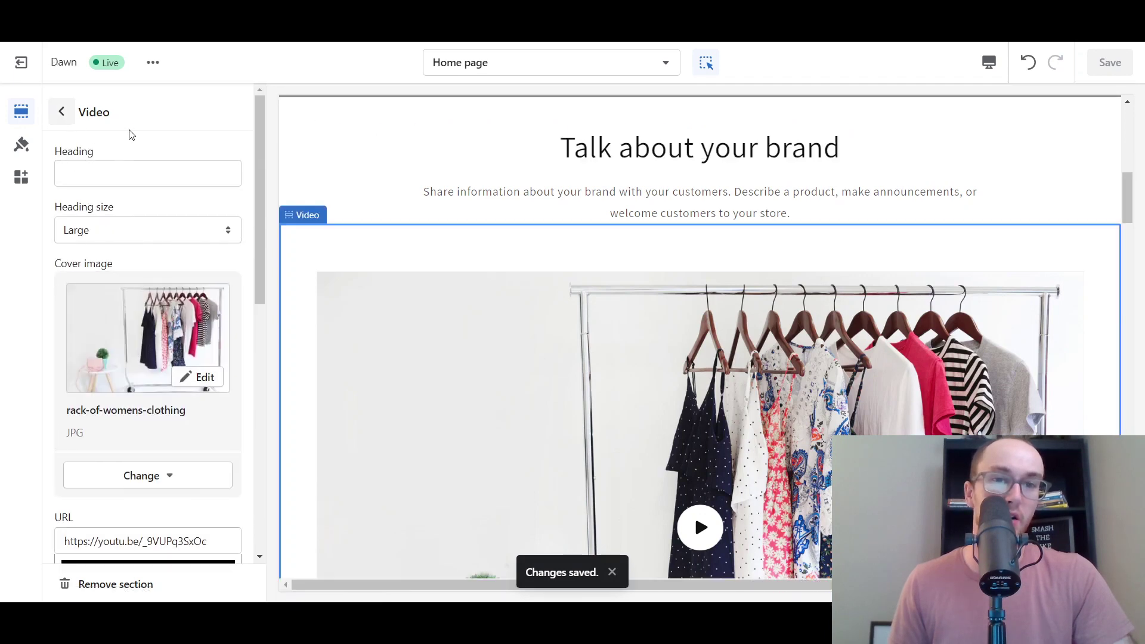
{"action": "left_click", "coordinate": [21, 62]}
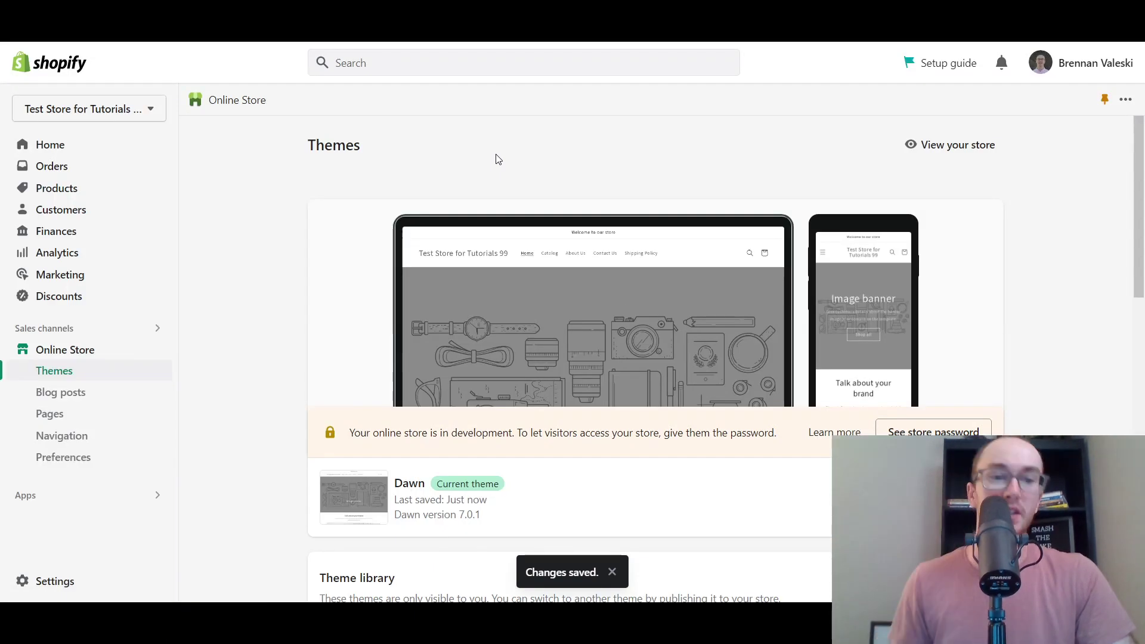
Search the admin for files, open the Files settings, and copy the link of the MP4 file 2023-01-05_12-17-09.
{"action": "left_click", "coordinate": [460, 63]}
{"action": "type", "text": "files"}
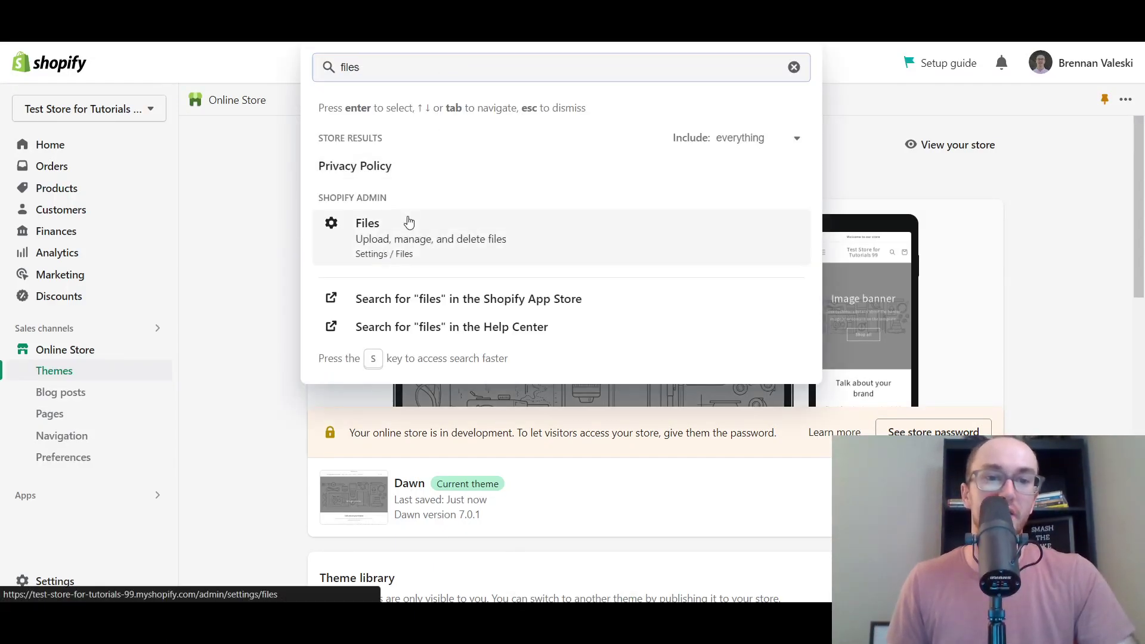
{"action": "left_click", "coordinate": [409, 223]}
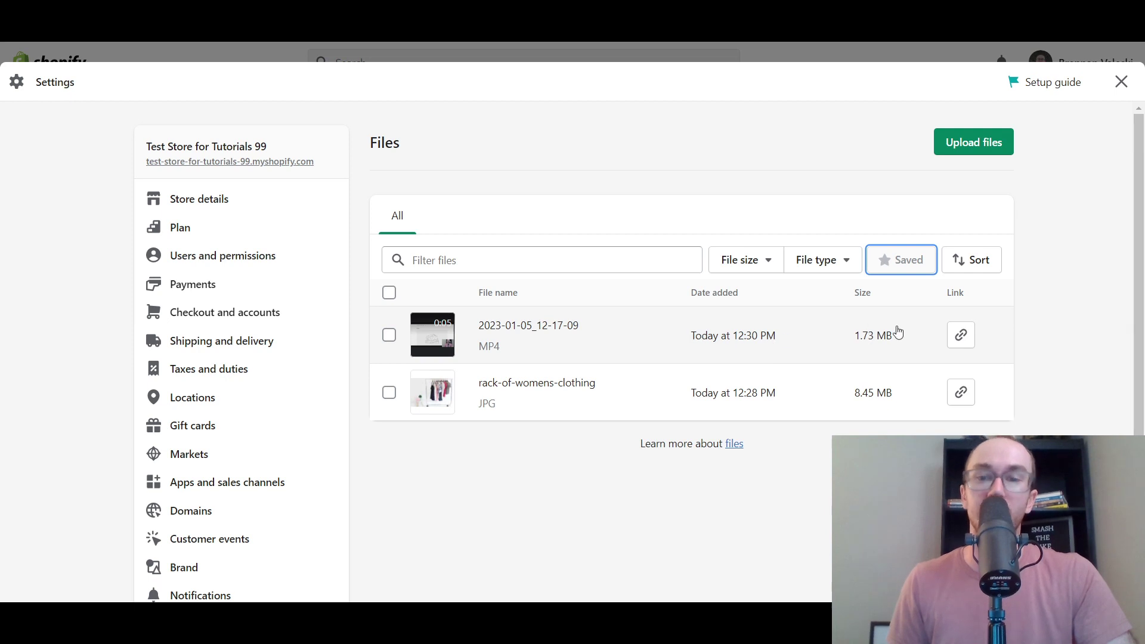
{"action": "left_click", "coordinate": [962, 338]}
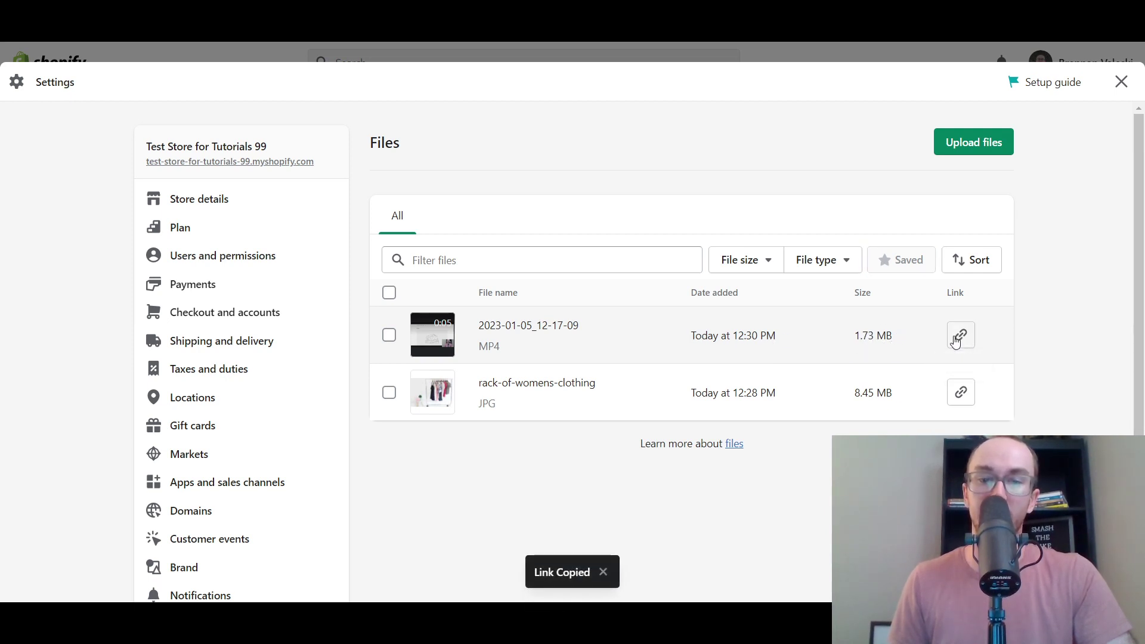
{"action": "left_click", "coordinate": [961, 336]}
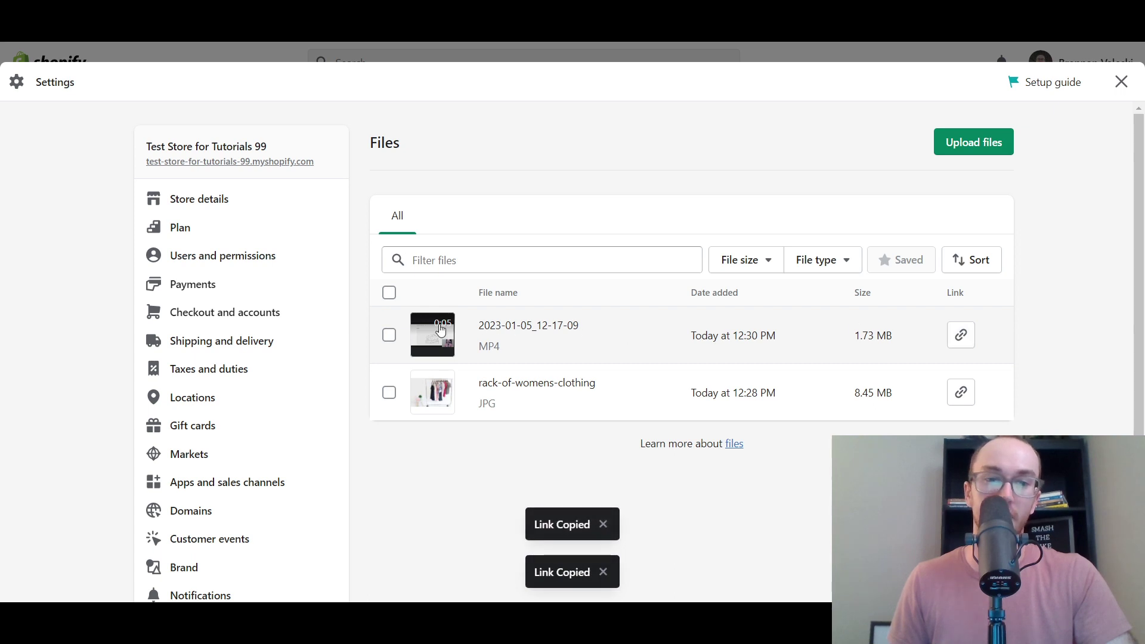
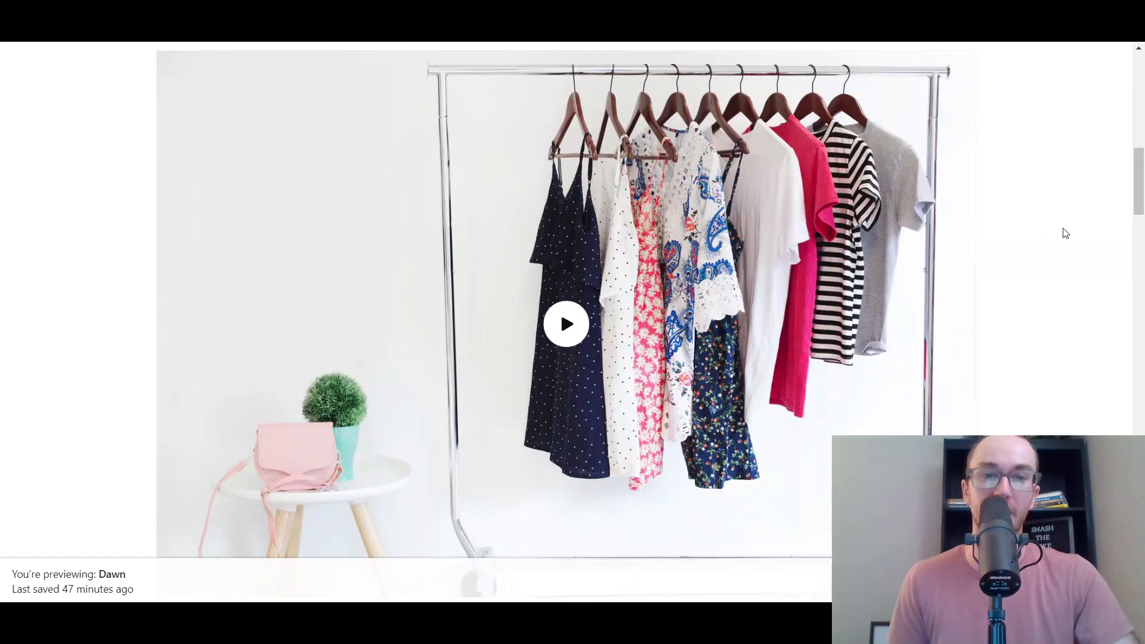
Examine the Video section and the rich text above it in the storefront preview of the Dawn theme.
{"action": "scroll", "coordinate": [1065, 235], "scroll_direction": "down", "scroll_amount": 1}
{"action": "scroll", "coordinate": [1140, 181], "scroll_direction": "up", "scroll_amount": 3}
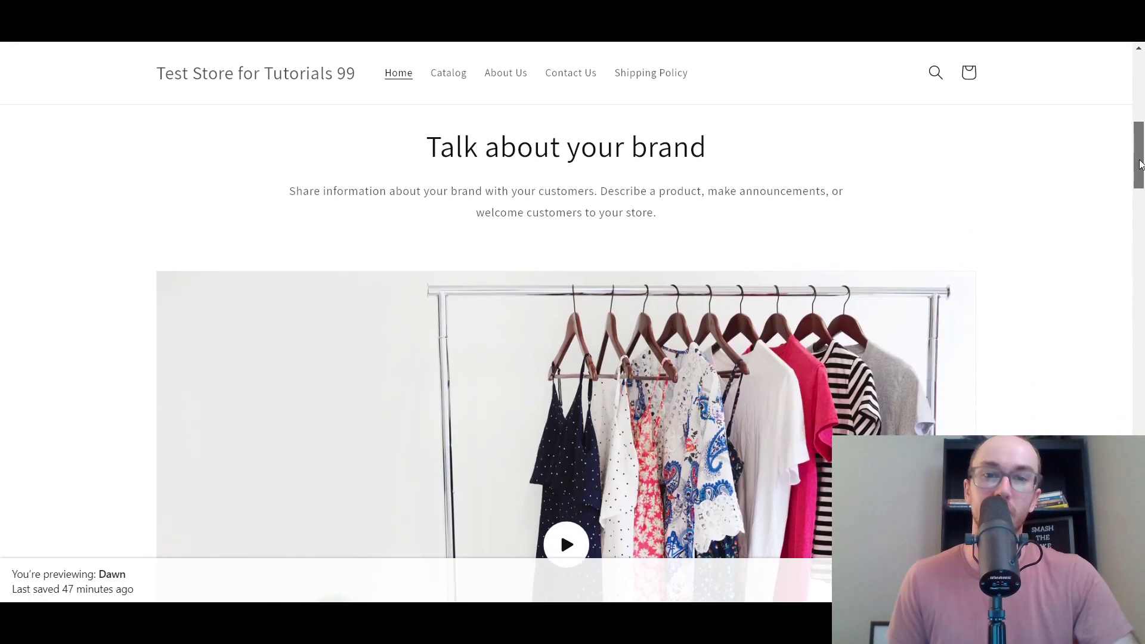
{"action": "scroll", "coordinate": [1140, 179], "scroll_direction": "down", "scroll_amount": 3}
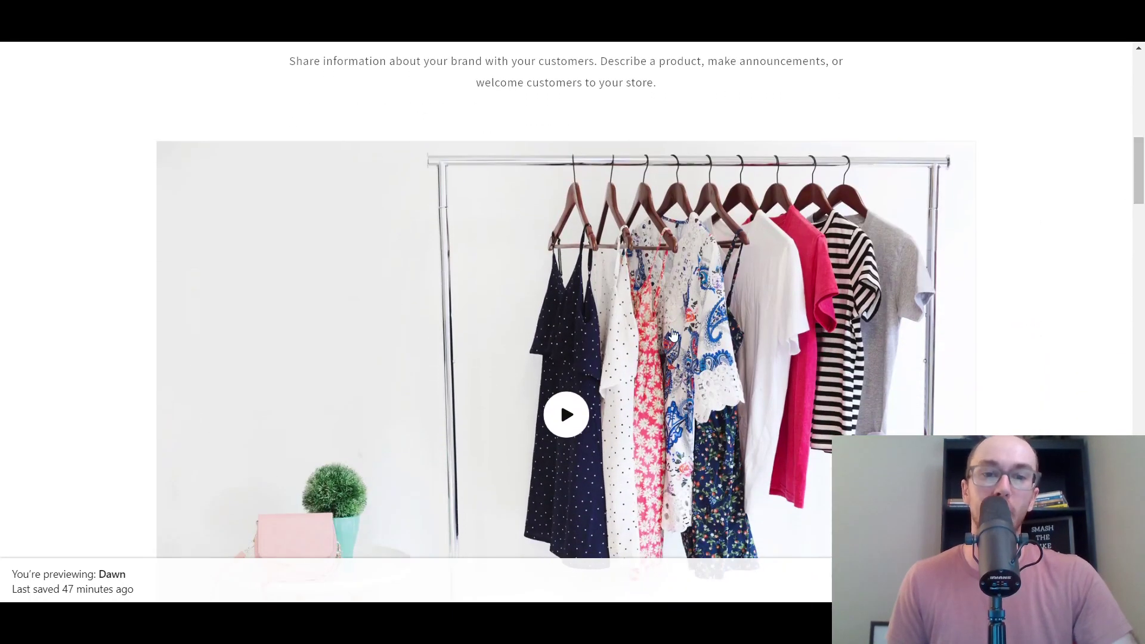
{"action": "scroll", "coordinate": [735, 287], "scroll_direction": "up", "scroll_amount": 1}
{"action": "scroll", "coordinate": [501, 358], "scroll_direction": "up", "scroll_amount": 3}
{"action": "scroll", "coordinate": [560, 406], "scroll_direction": "down", "scroll_amount": 4}
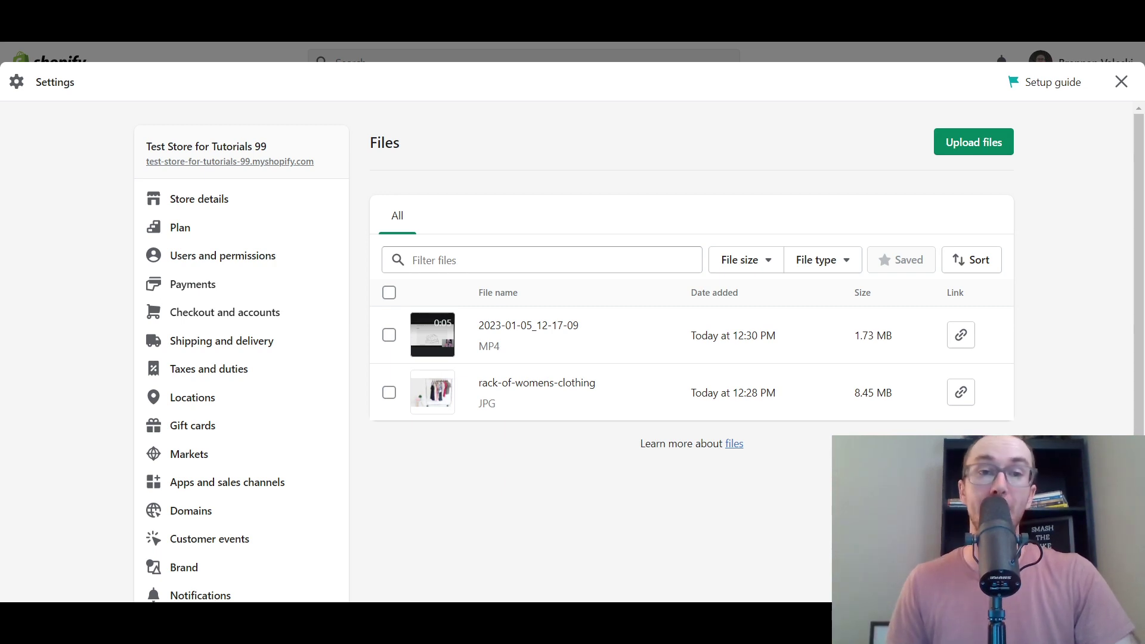
Leave the Files settings and open the Video section's settings in the Dawn theme editor.
{"action": "left_click", "coordinate": [1120, 83]}
{"action": "left_click", "coordinate": [64, 350]}
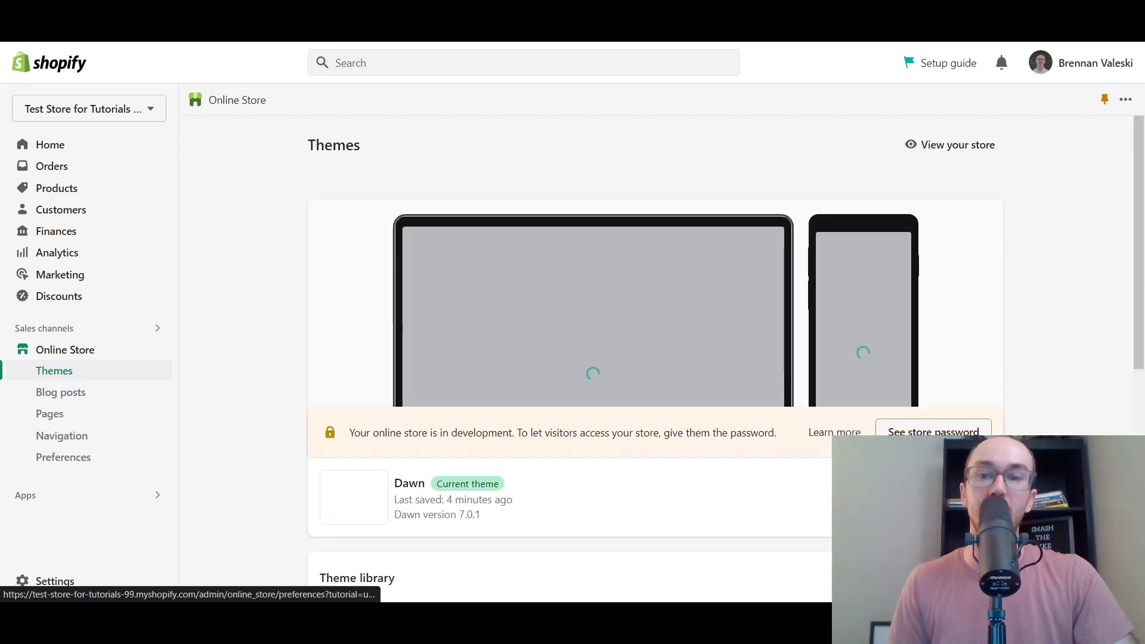
{"action": "left_click", "coordinate": [953, 481]}
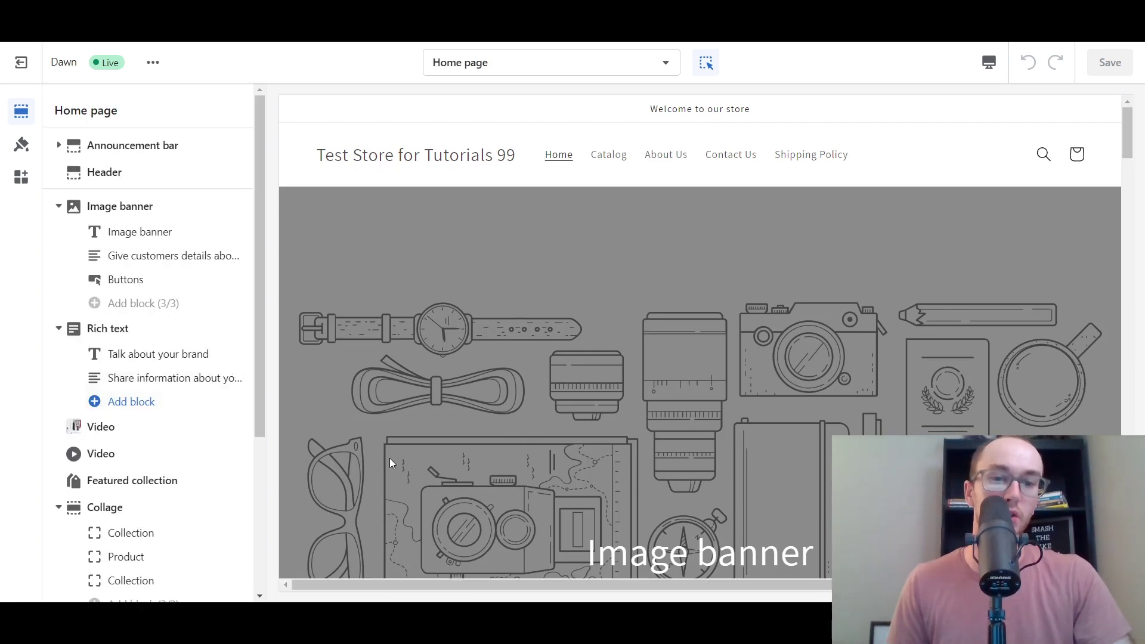
{"action": "left_click", "coordinate": [142, 439]}
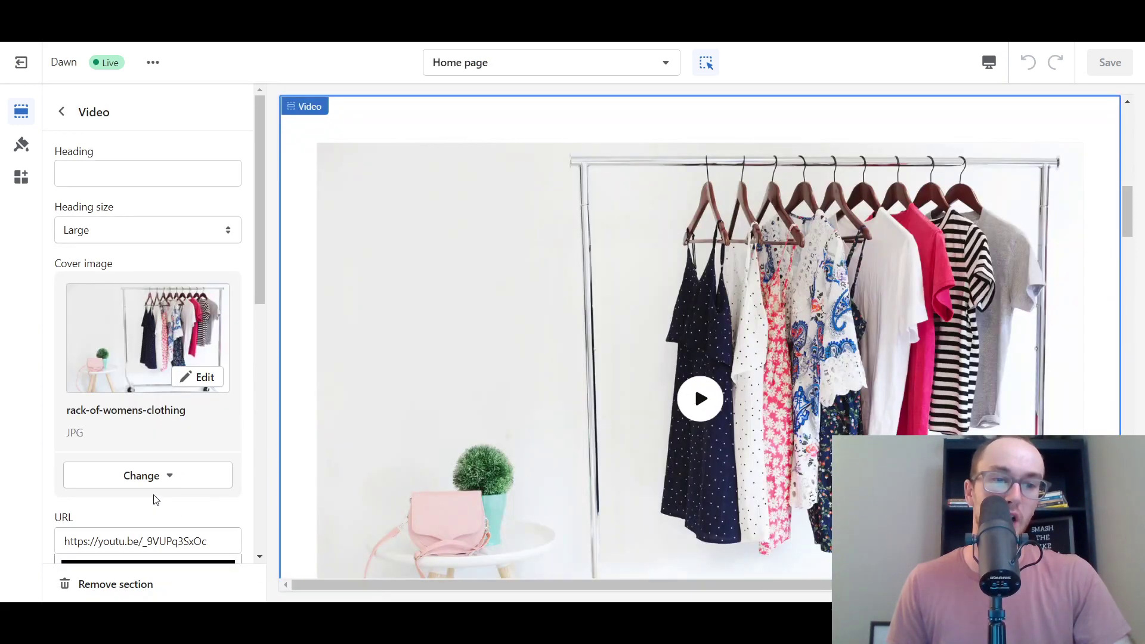
Try to replace the Video section's YouTube URL with the copied Shopify link of the uploaded MP4, and check the preview.
{"action": "triple_click", "coordinate": [144, 545]}
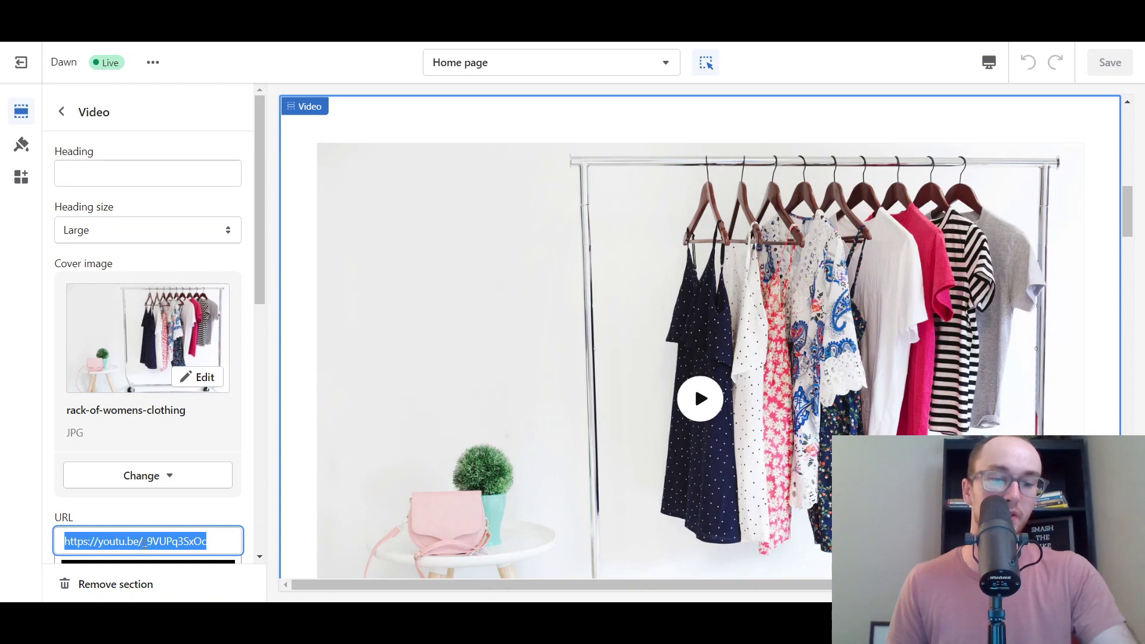
{"action": "key", "text": "ctrl+v"}
{"action": "scroll", "coordinate": [143, 519], "scroll_direction": "down", "scroll_amount": 1}
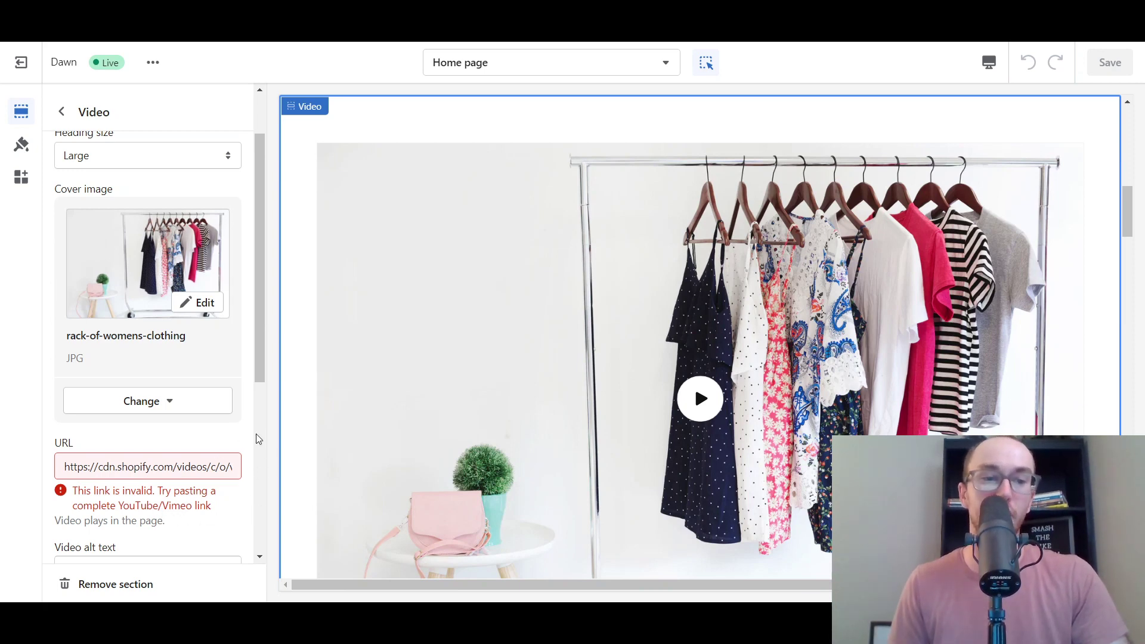
{"action": "scroll", "coordinate": [485, 396], "scroll_direction": "up", "scroll_amount": 5}
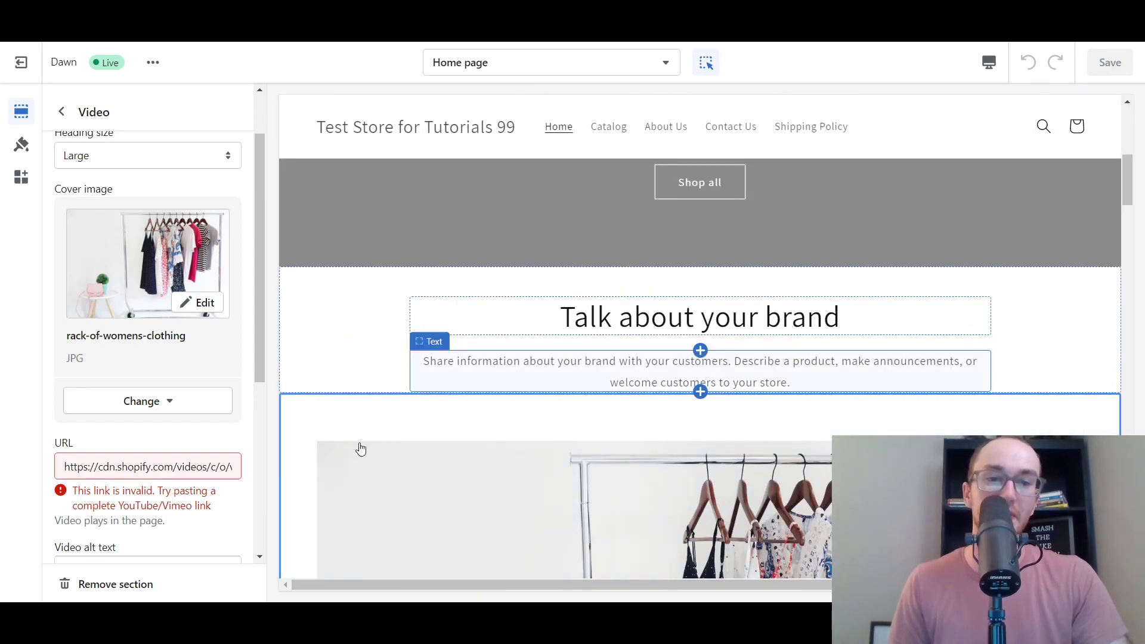
{"action": "scroll", "coordinate": [355, 458], "scroll_direction": "down", "scroll_amount": 5}
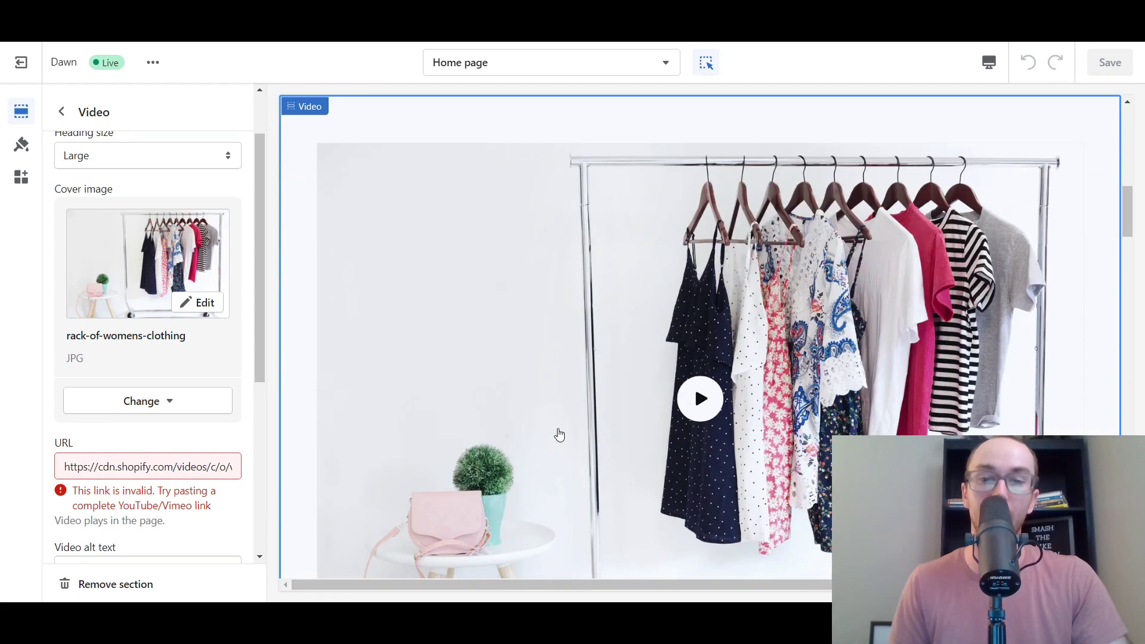
{"action": "scroll", "coordinate": [559, 435], "scroll_direction": "down", "scroll_amount": 1}
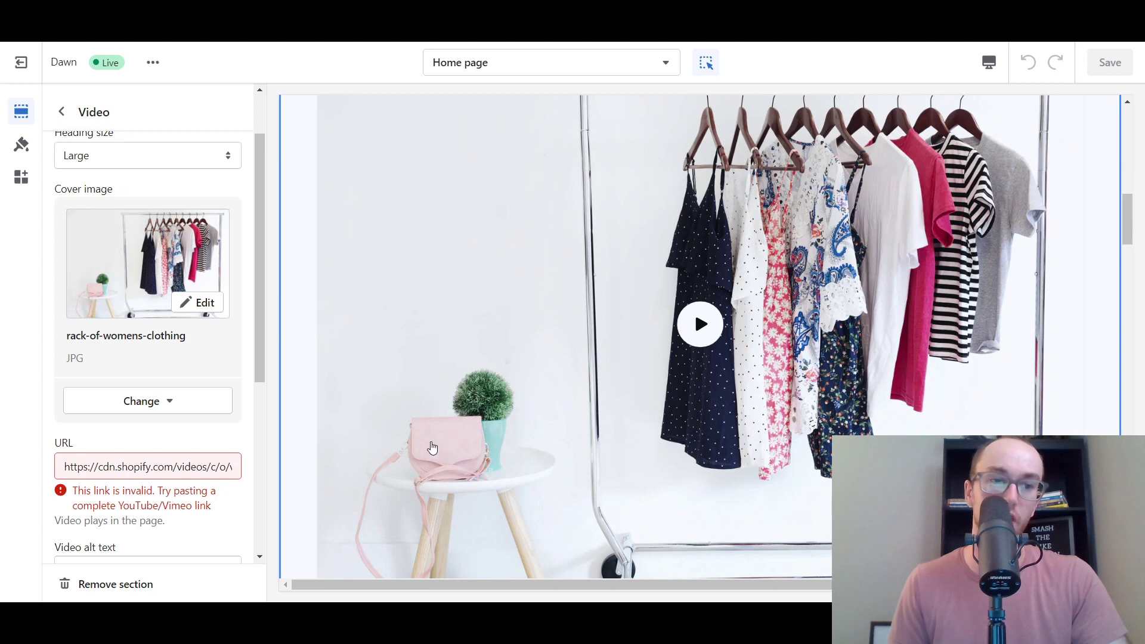
Clear the Video section's URL and exit the theme editor without saving the change.
{"action": "left_click", "coordinate": [120, 466]}
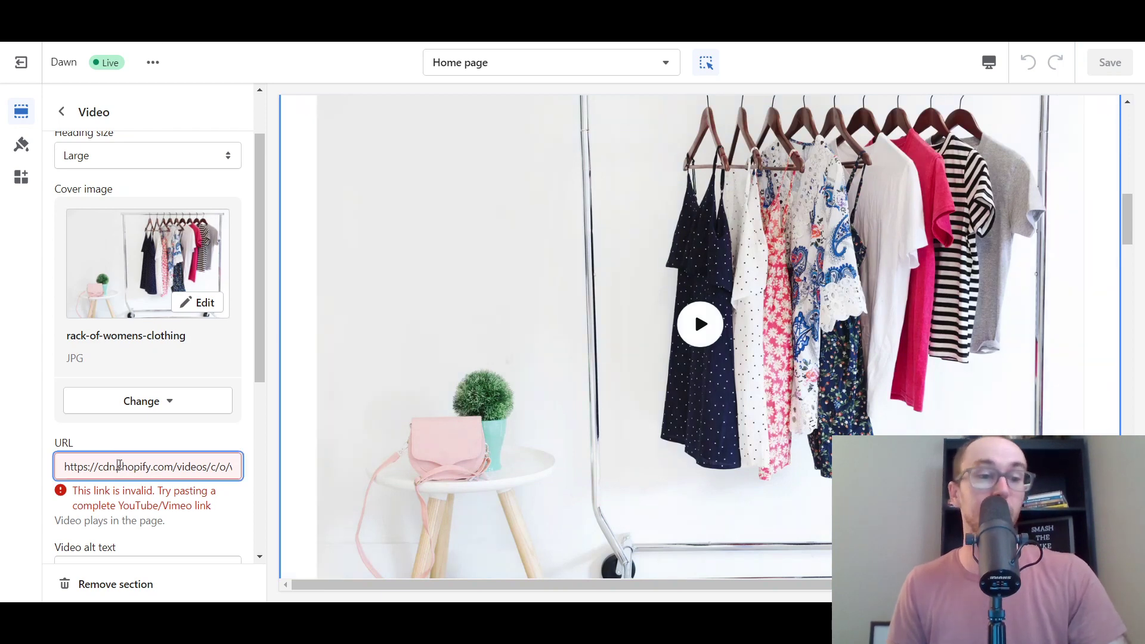
{"action": "key", "text": "ctrl+a"}
{"action": "key", "text": "BackSpace"}
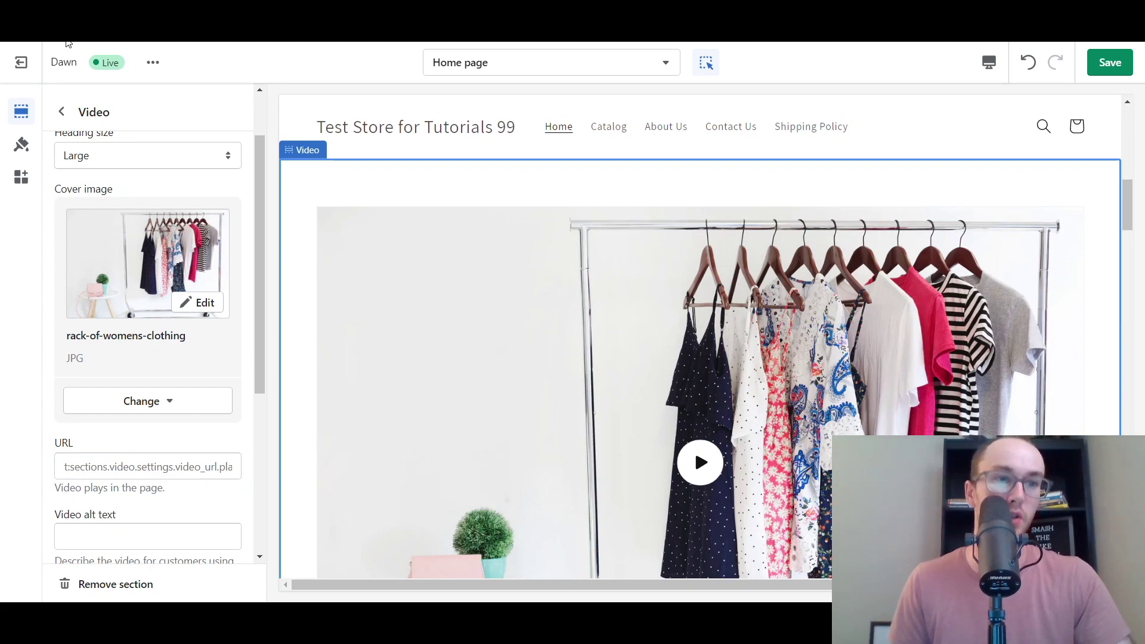
{"action": "left_click", "coordinate": [21, 62]}
{"action": "left_click", "coordinate": [753, 371]}
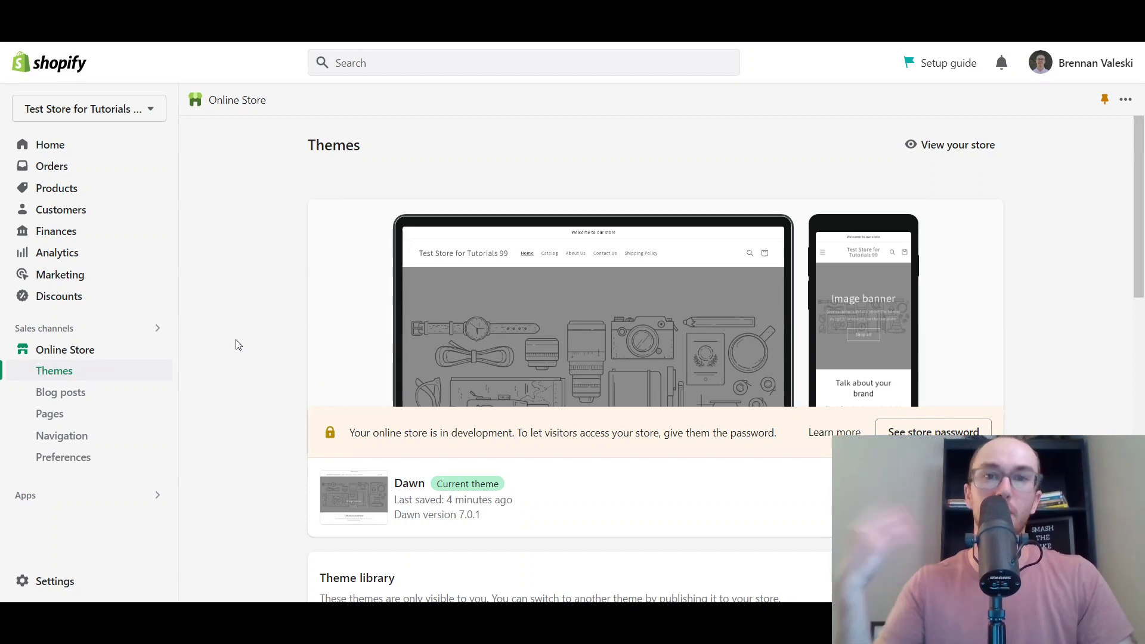
Open the Rolex Oyster Perpetual Datejust product from the product list and look over its Media section.
{"action": "left_click", "coordinate": [70, 189]}
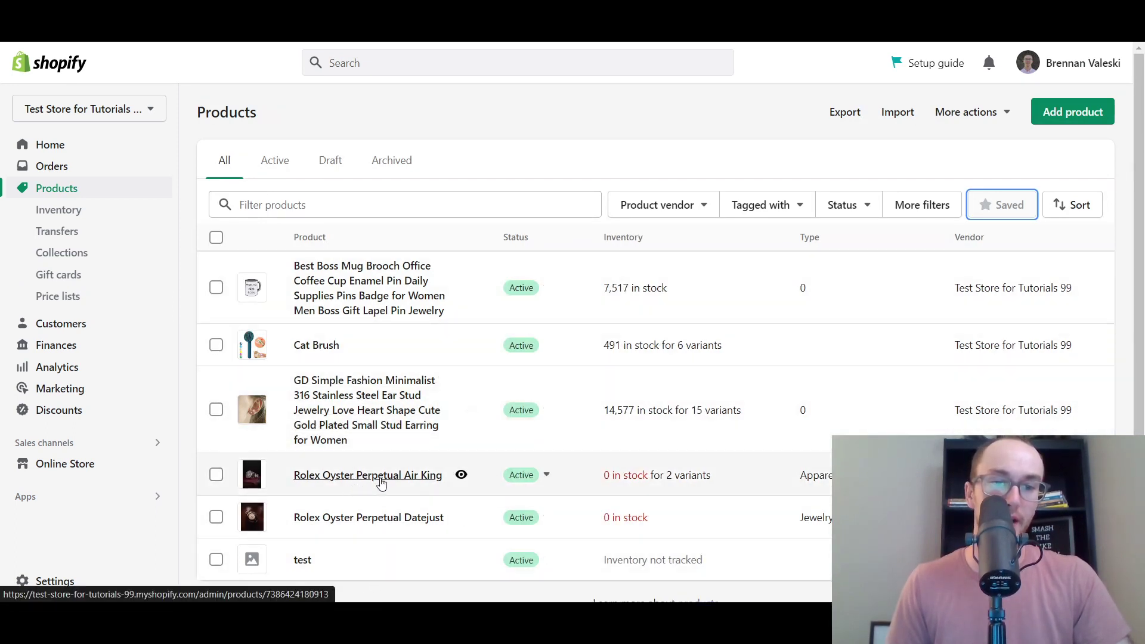
{"action": "left_click", "coordinate": [382, 519]}
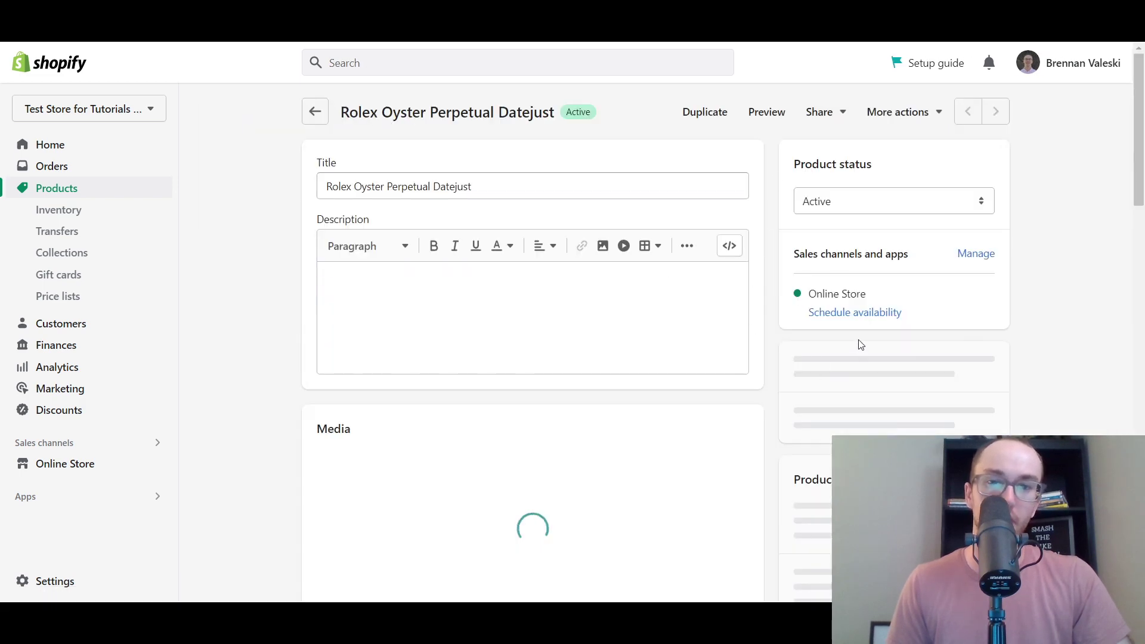
{"action": "left_click_drag", "start_coordinate": [1139, 183], "coordinate": [1138, 233]}
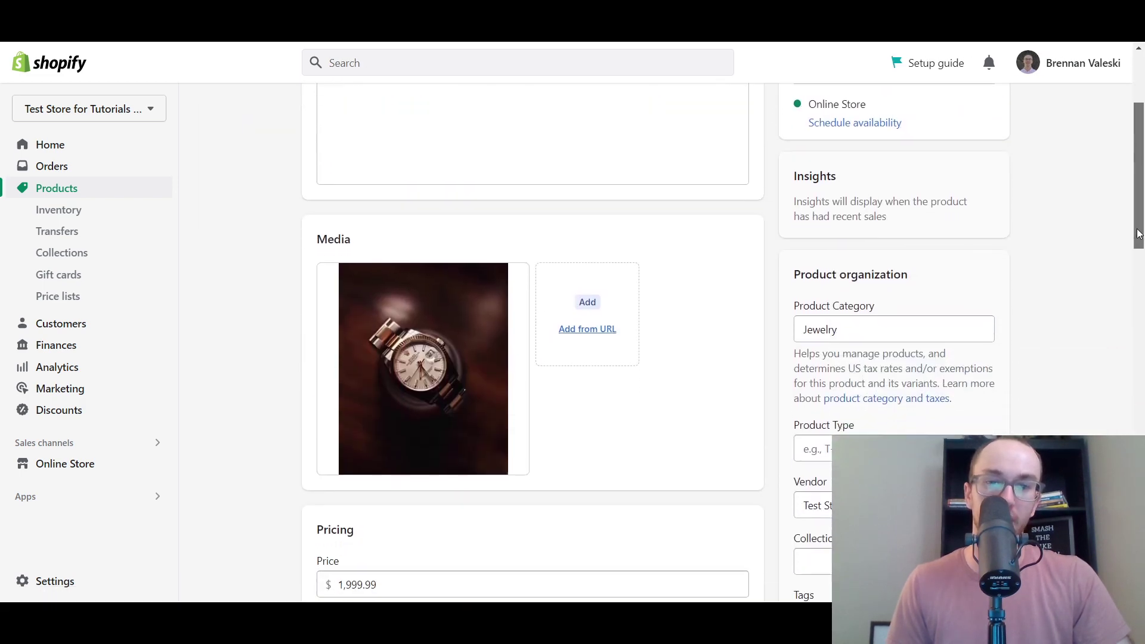
{"action": "scroll", "coordinate": [1139, 233], "scroll_direction": "up", "scroll_amount": 2}
{"action": "scroll", "coordinate": [1139, 232], "scroll_direction": "down", "scroll_amount": 2}
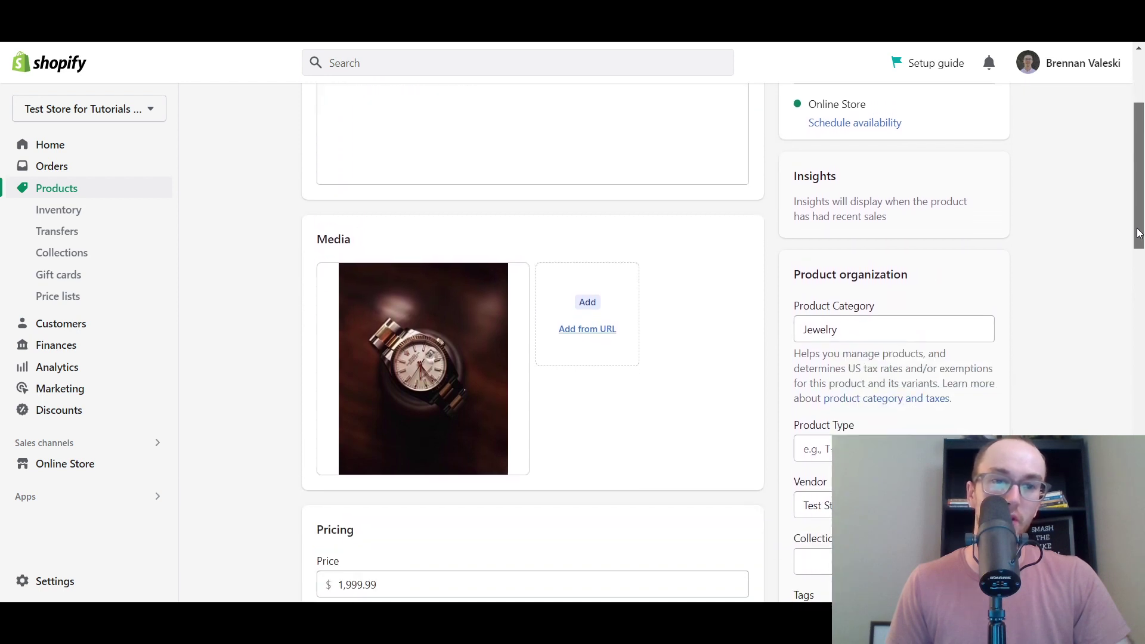
{"action": "scroll", "coordinate": [1139, 233], "scroll_direction": "up", "scroll_amount": 3}
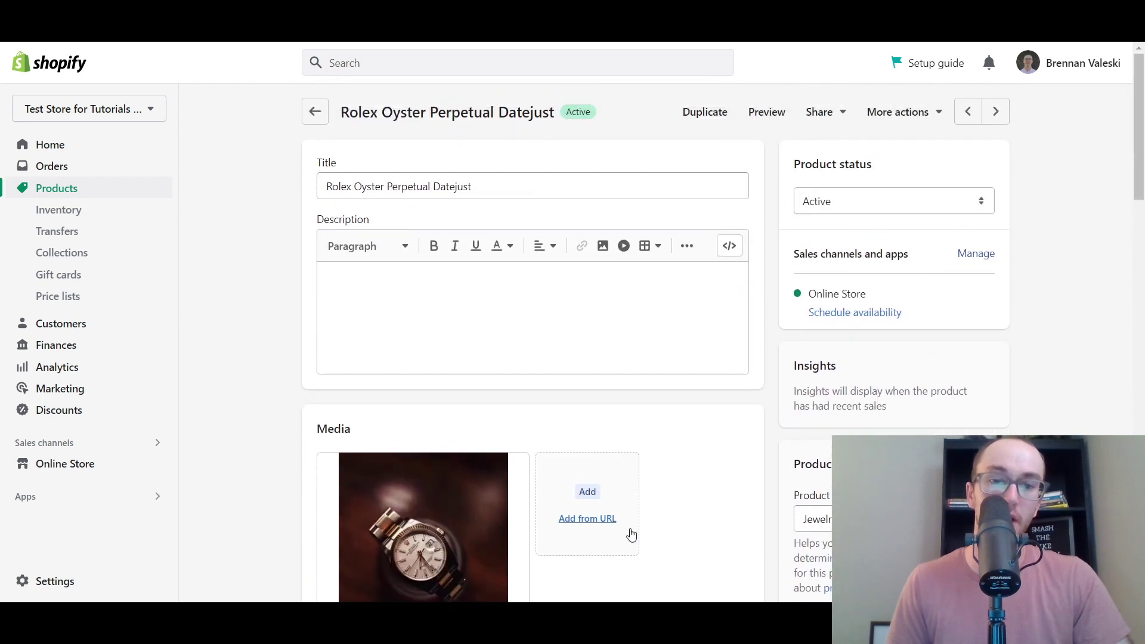
{"action": "scroll", "coordinate": [560, 558], "scroll_direction": "down", "scroll_amount": 1}
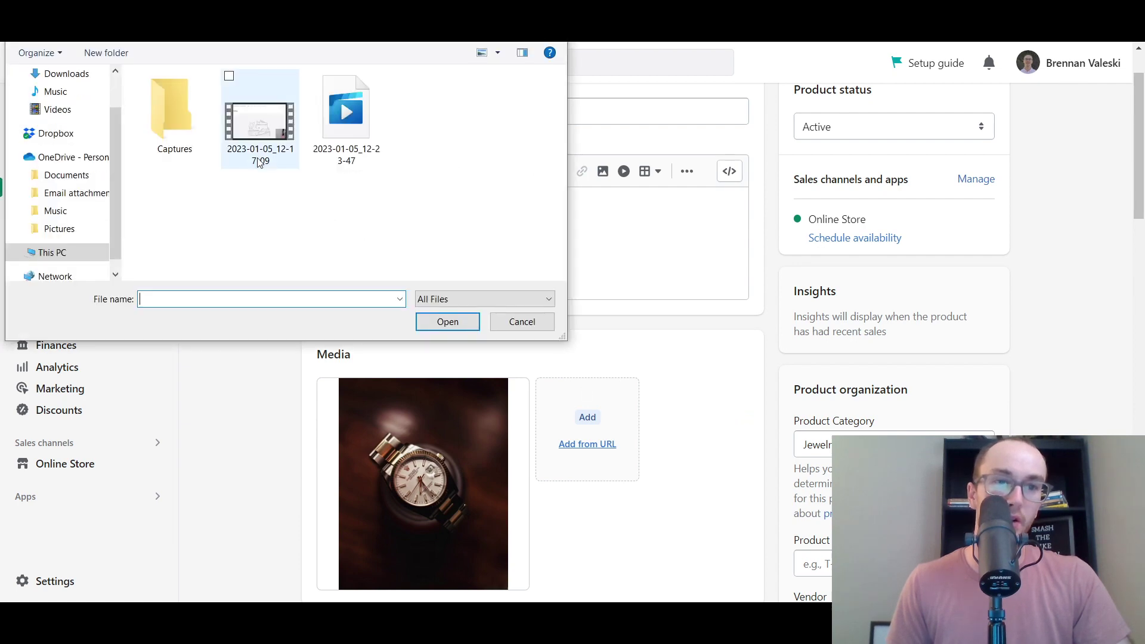
{"action": "left_click", "coordinate": [512, 327]}
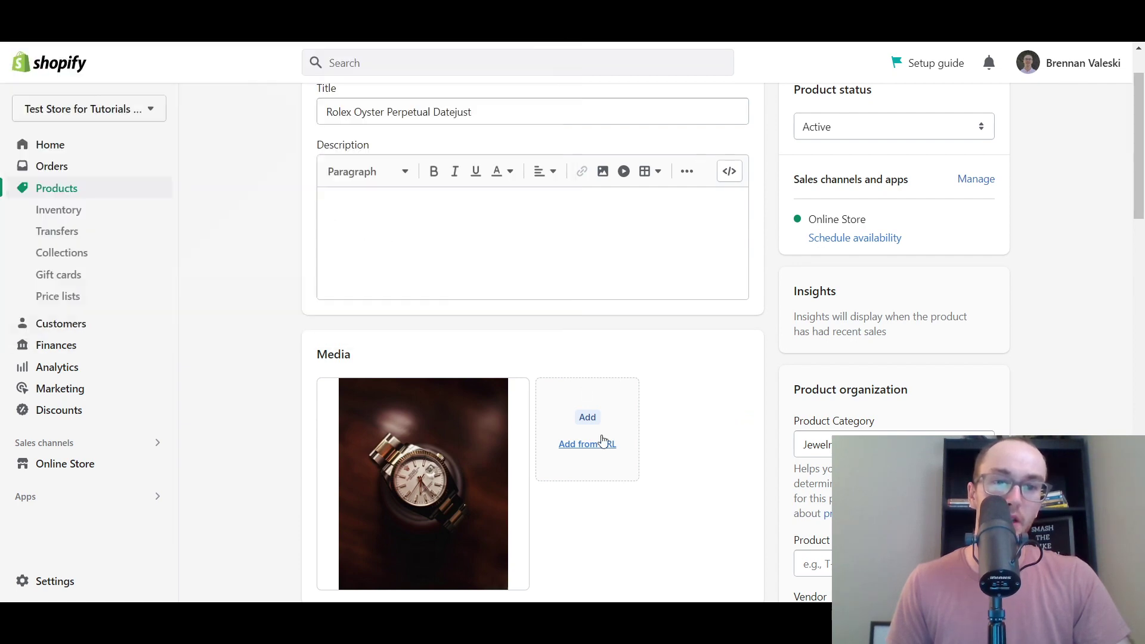
{"action": "left_click", "coordinate": [591, 446]}
{"action": "left_click", "coordinate": [530, 330]}
{"action": "type", "text": "https://cdn.shopify.com/videos/c/o/v/bfa0a19376614dc1b4a70985fe973859.mp4"}
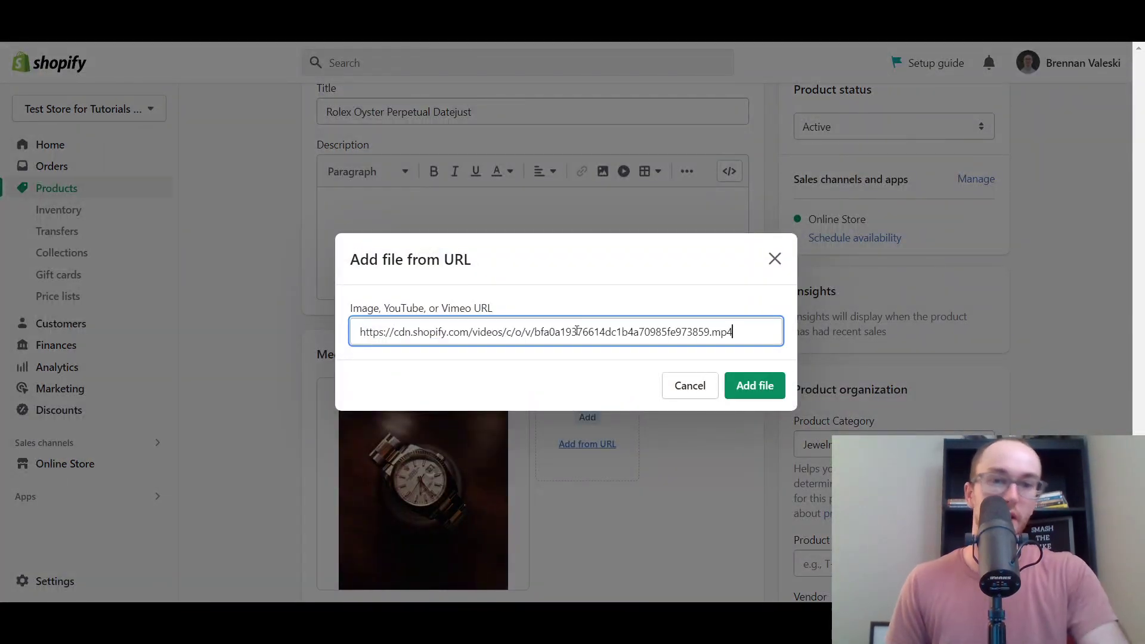
{"action": "left_click", "coordinate": [733, 386]}
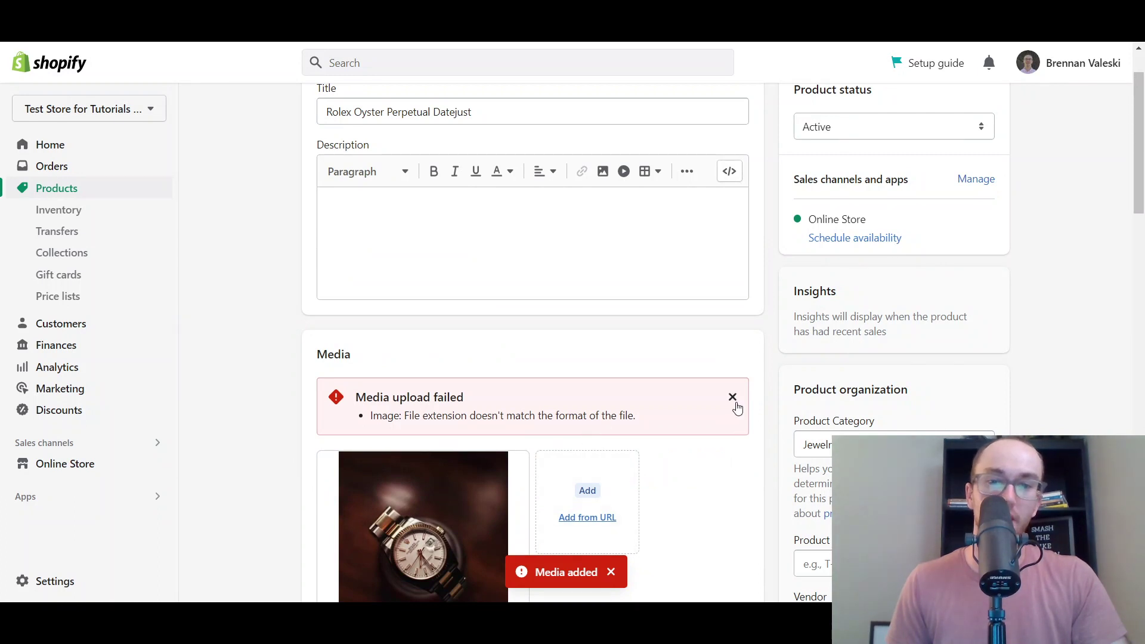
{"action": "left_click", "coordinate": [732, 397]}
Upload the local video file 2023-01-05_12-17-09 to the product's media.
{"action": "scroll", "coordinate": [716, 498], "scroll_direction": "down", "scroll_amount": 2}
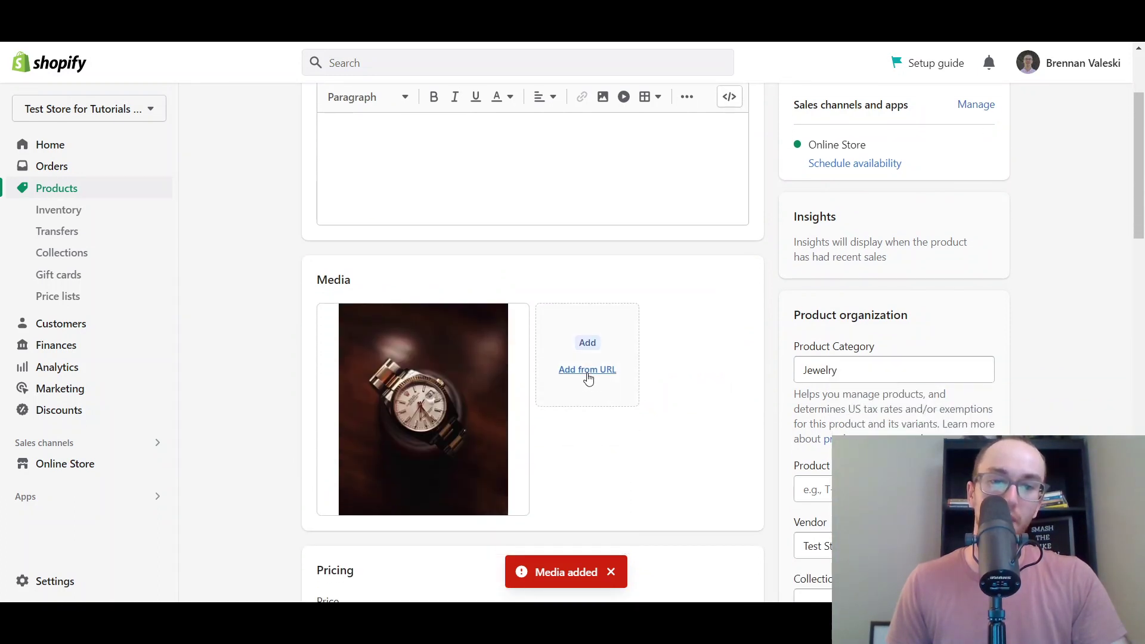
{"action": "left_click", "coordinate": [261, 122]}
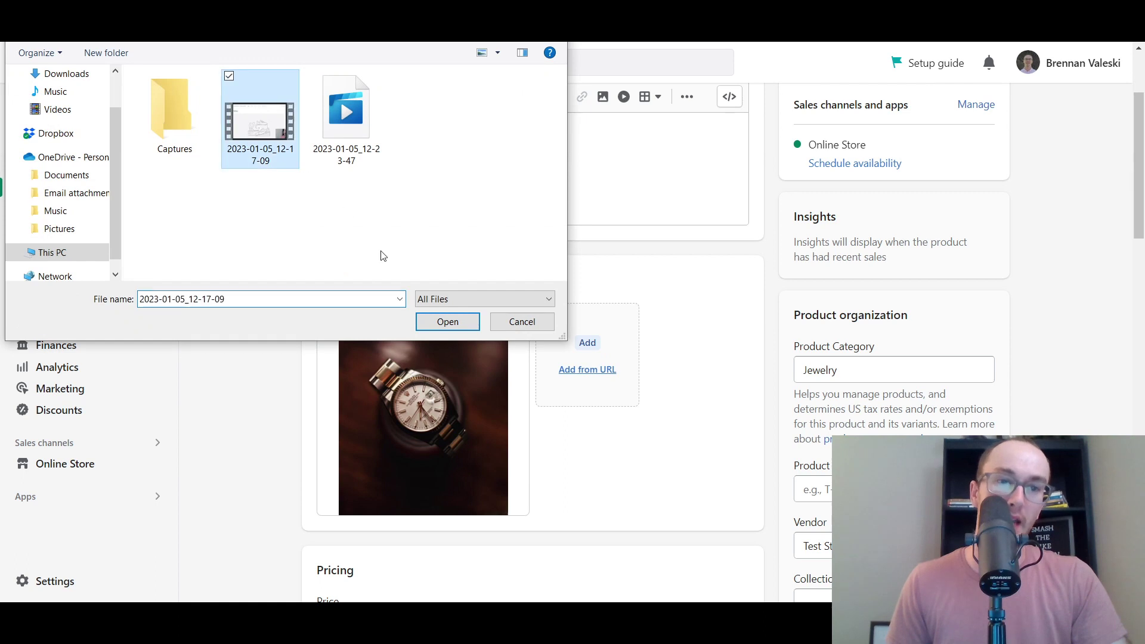
{"action": "left_click", "coordinate": [434, 324]}
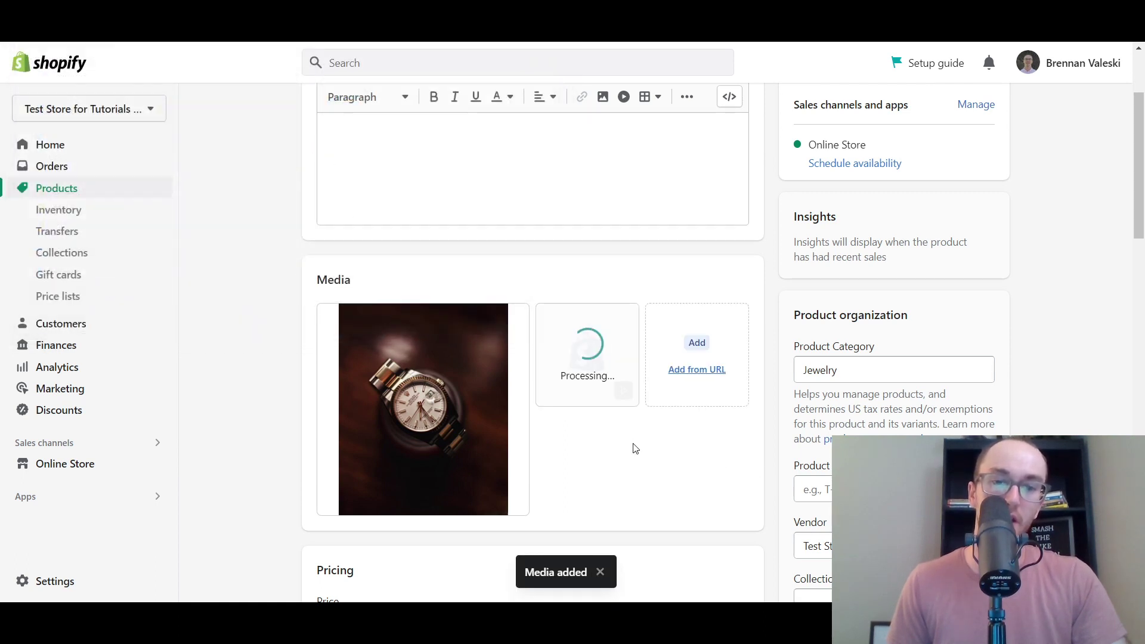
Check the uploaded video in the product's media and view which URL types can be added from a URL, without adding one.
{"action": "scroll", "coordinate": [728, 490], "scroll_direction": "down", "scroll_amount": 1}
{"action": "scroll", "coordinate": [728, 490], "scroll_direction": "down", "scroll_amount": 2}
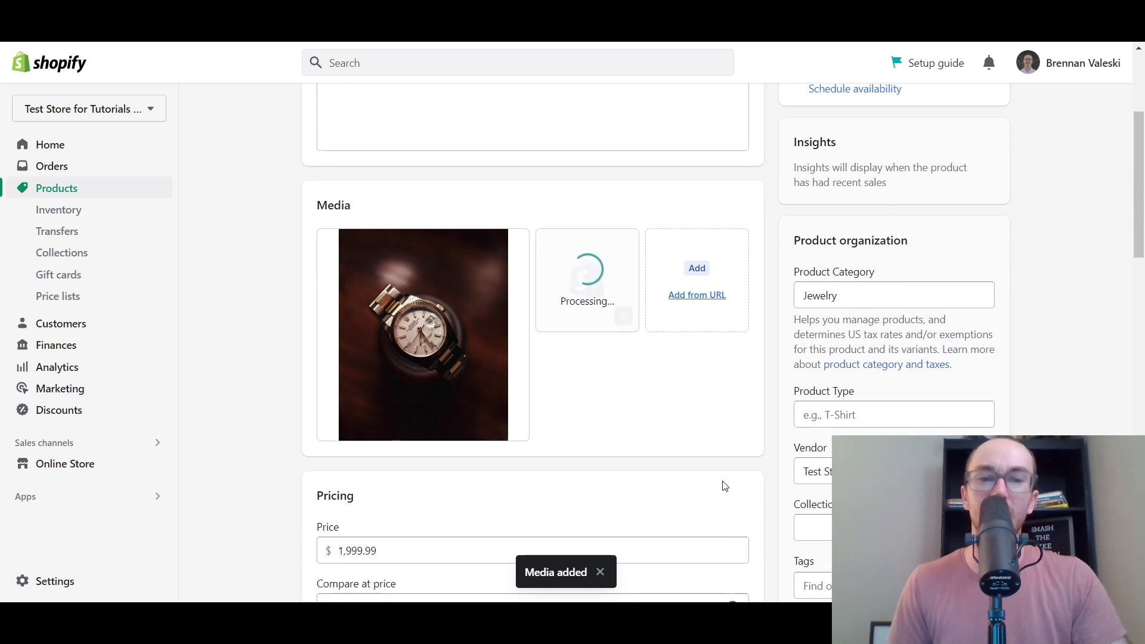
{"action": "scroll", "coordinate": [725, 486], "scroll_direction": "up", "scroll_amount": 3}
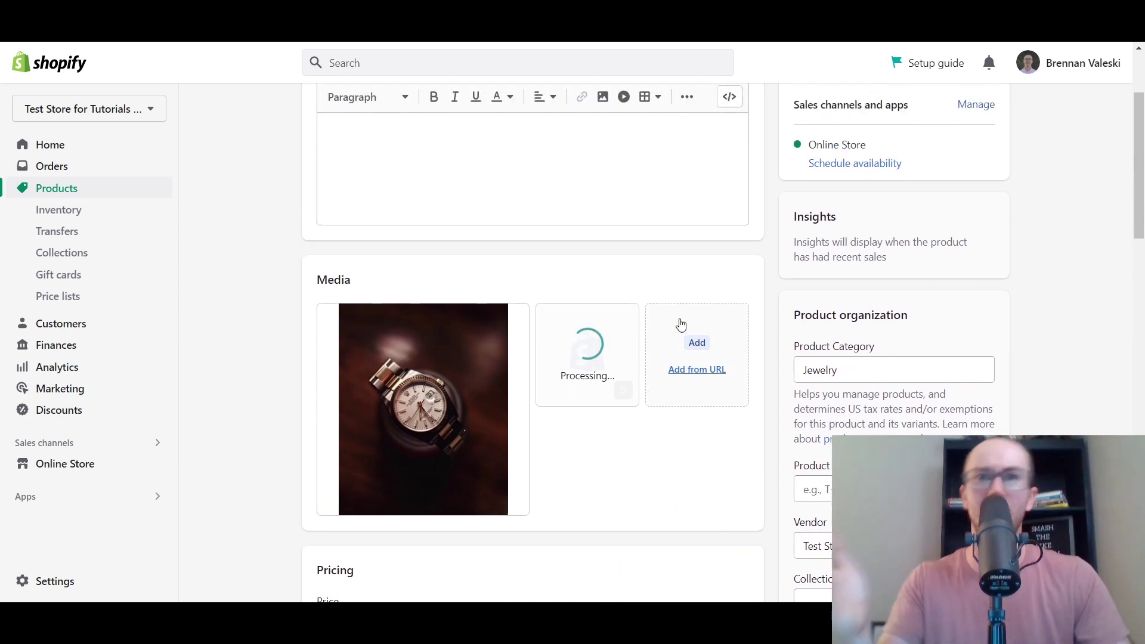
{"action": "left_click", "coordinate": [704, 375]}
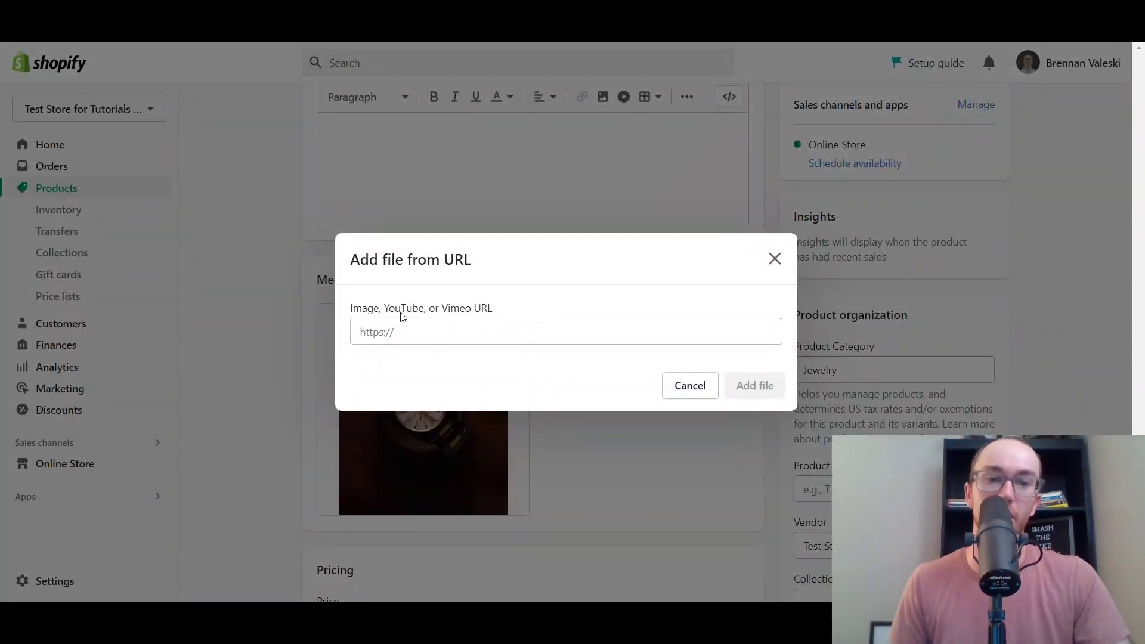
{"action": "left_click", "coordinate": [786, 261]}
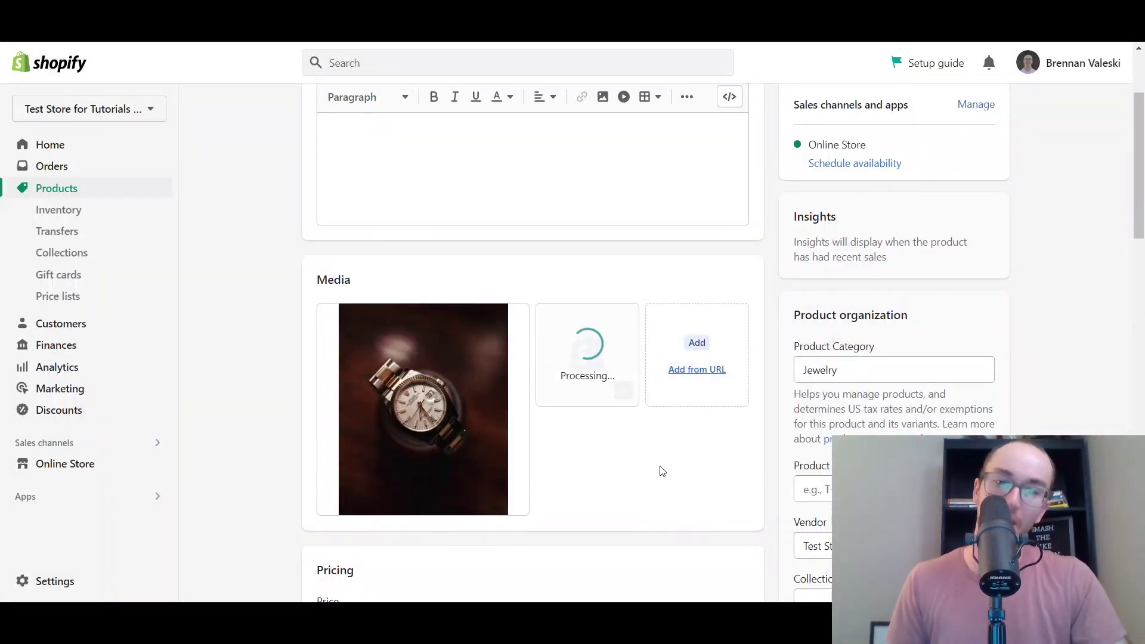
Try the uploaded video as the first item in the product's media, and return the watch photo to first place.
{"action": "mouse_move", "coordinate": [587, 343]}
{"action": "left_mouse_down"}
{"action": "mouse_move", "coordinate": [433, 339]}
{"action": "mouse_move", "coordinate": [423, 352]}
{"action": "mouse_move", "coordinate": [517, 365]}
{"action": "mouse_move", "coordinate": [575, 350]}
{"action": "left_mouse_up"}
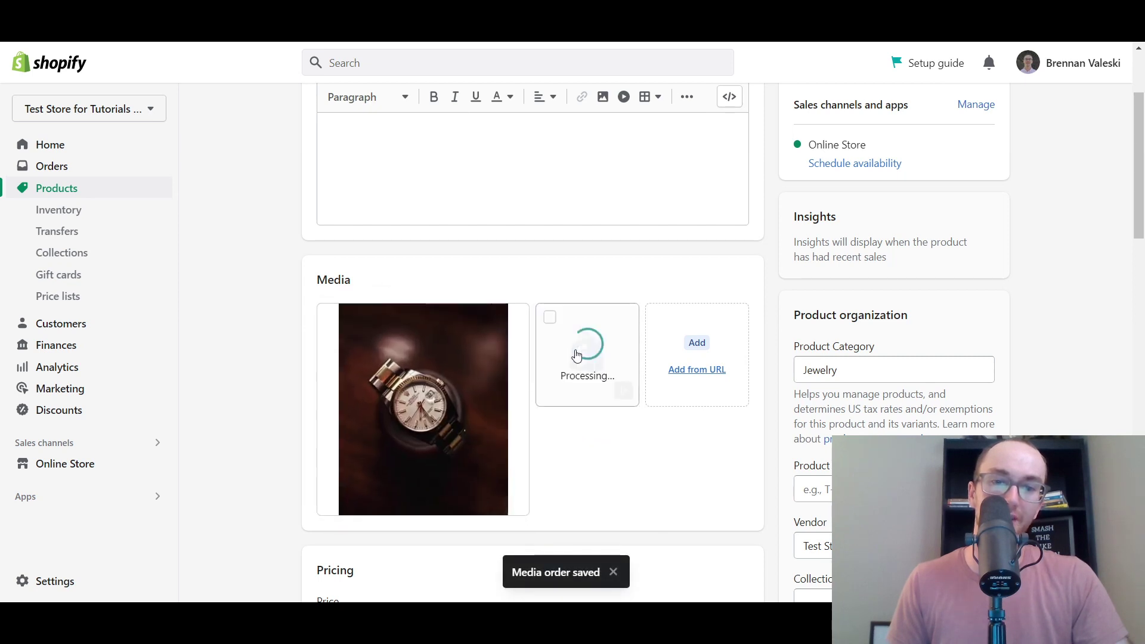
{"action": "scroll", "coordinate": [716, 468], "scroll_direction": "up", "scroll_amount": 3}
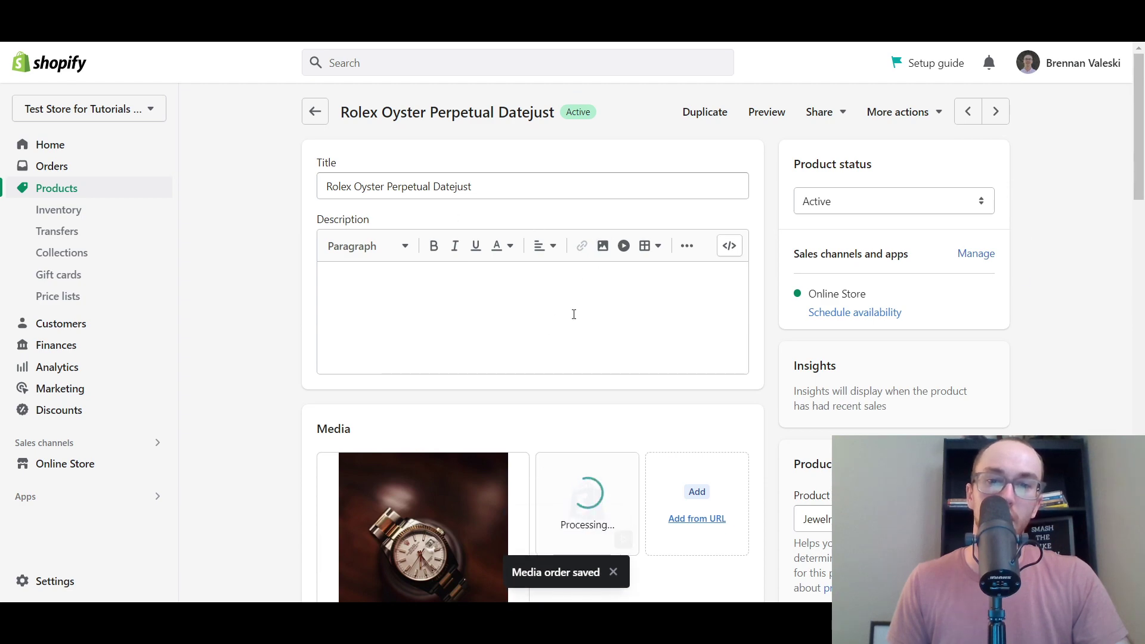
{"action": "scroll", "coordinate": [611, 414], "scroll_direction": "down", "scroll_amount": 1}
{"action": "scroll", "coordinate": [567, 539], "scroll_direction": "up", "scroll_amount": 1}
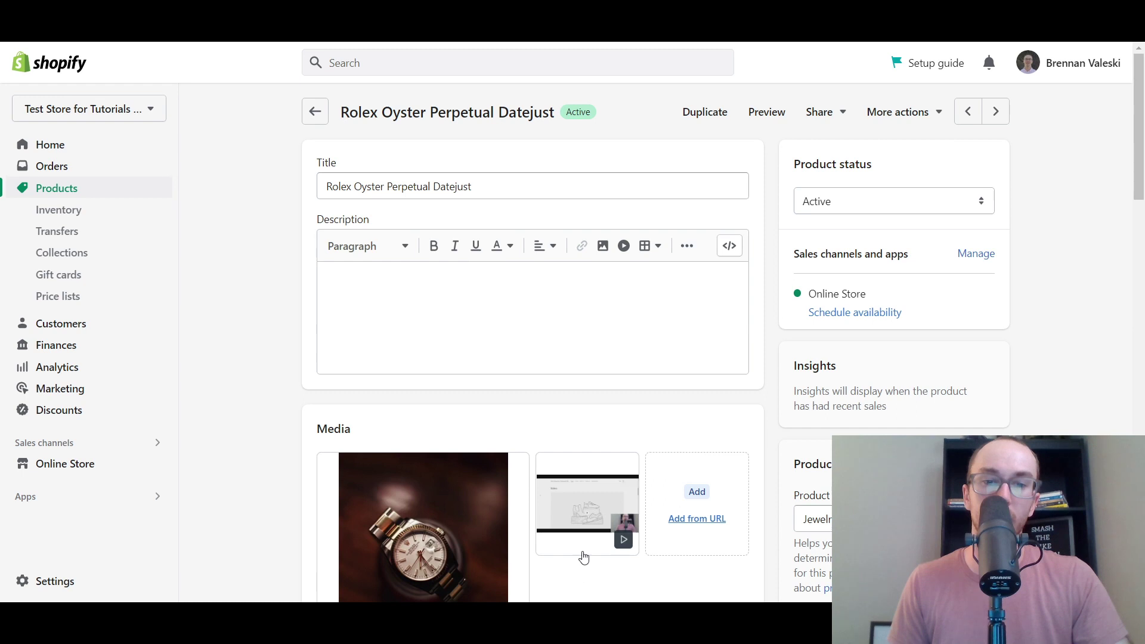
{"action": "scroll", "coordinate": [610, 346], "scroll_direction": "down", "scroll_amount": 1}
{"action": "left_click_drag", "start_coordinate": [608, 382], "coordinate": [400, 501]}
{"action": "scroll", "coordinate": [268, 416], "scroll_direction": "up", "scroll_amount": 1}
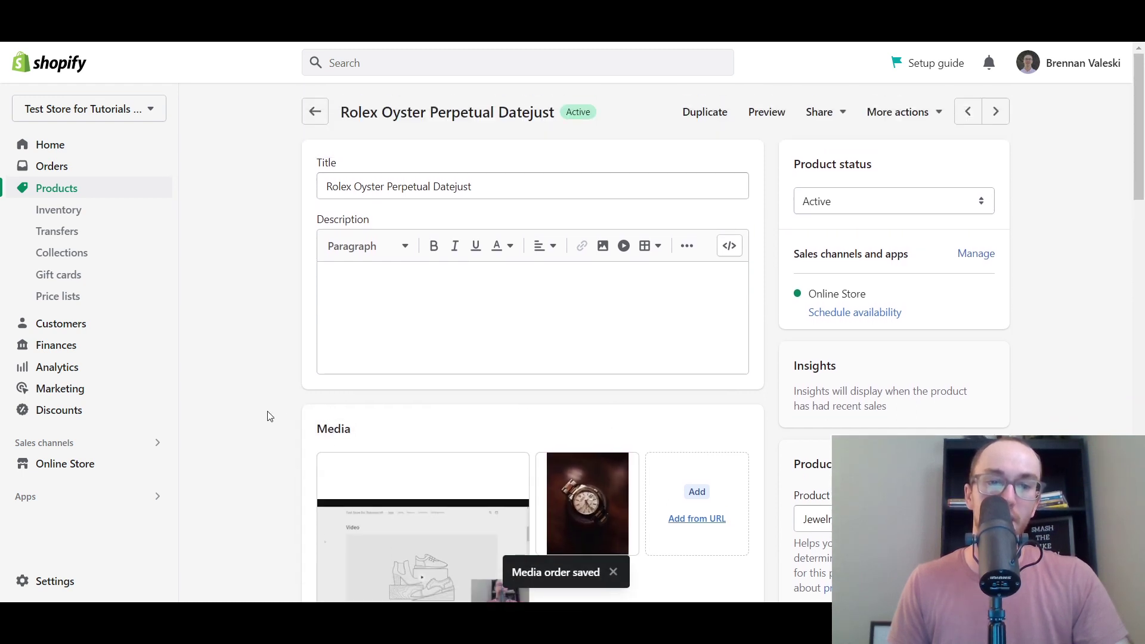
{"action": "scroll", "coordinate": [358, 423], "scroll_direction": "down", "scroll_amount": 1}
{"action": "left_click_drag", "start_coordinate": [424, 478], "coordinate": [569, 429]}
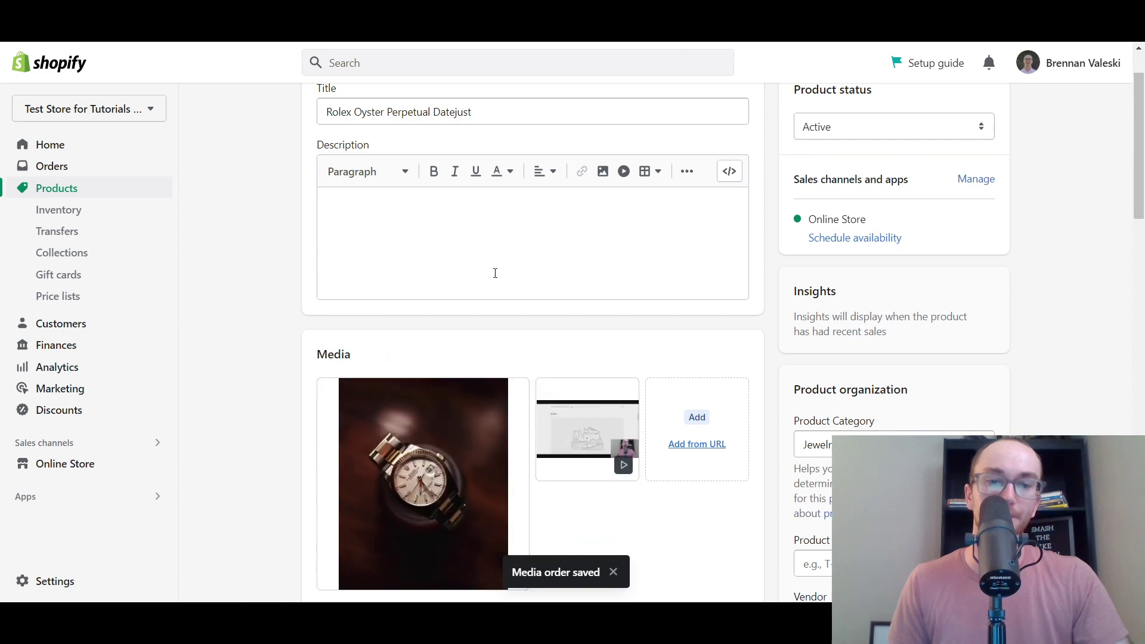
Write "this is a rolex, nice watch" in the product description and start a new line below it.
{"action": "scroll", "coordinate": [494, 271], "scroll_direction": "up", "scroll_amount": 1}
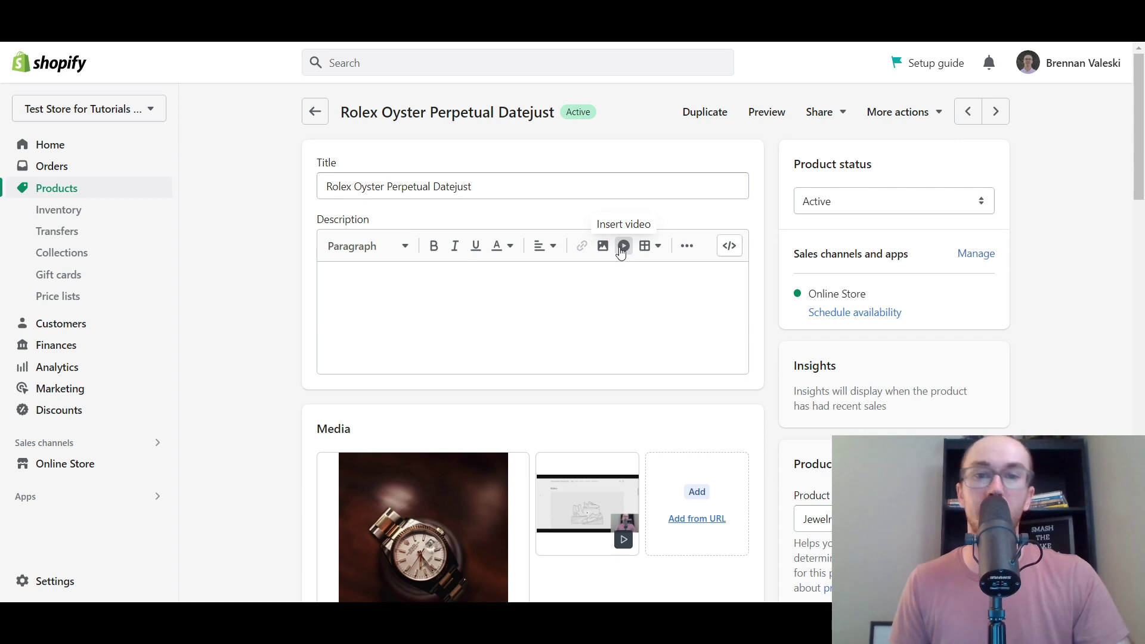
{"action": "left_click", "coordinate": [622, 292]}
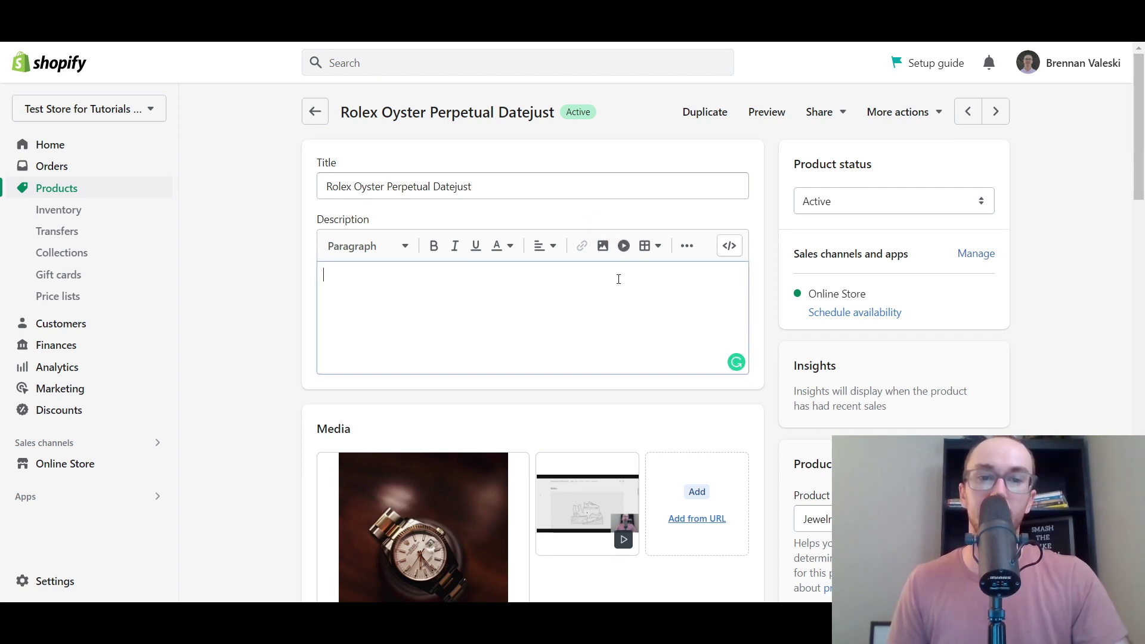
{"action": "type", "text": "this is a rol"}
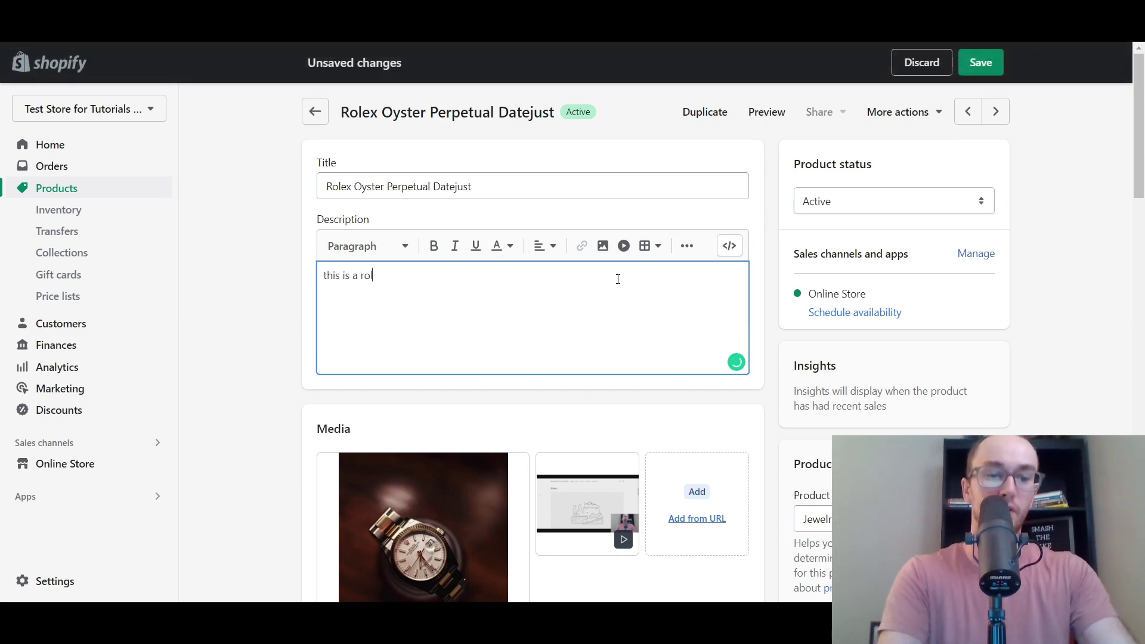
{"action": "type", "text": "ex, nice watch"}
{"action": "key", "text": "Return"}
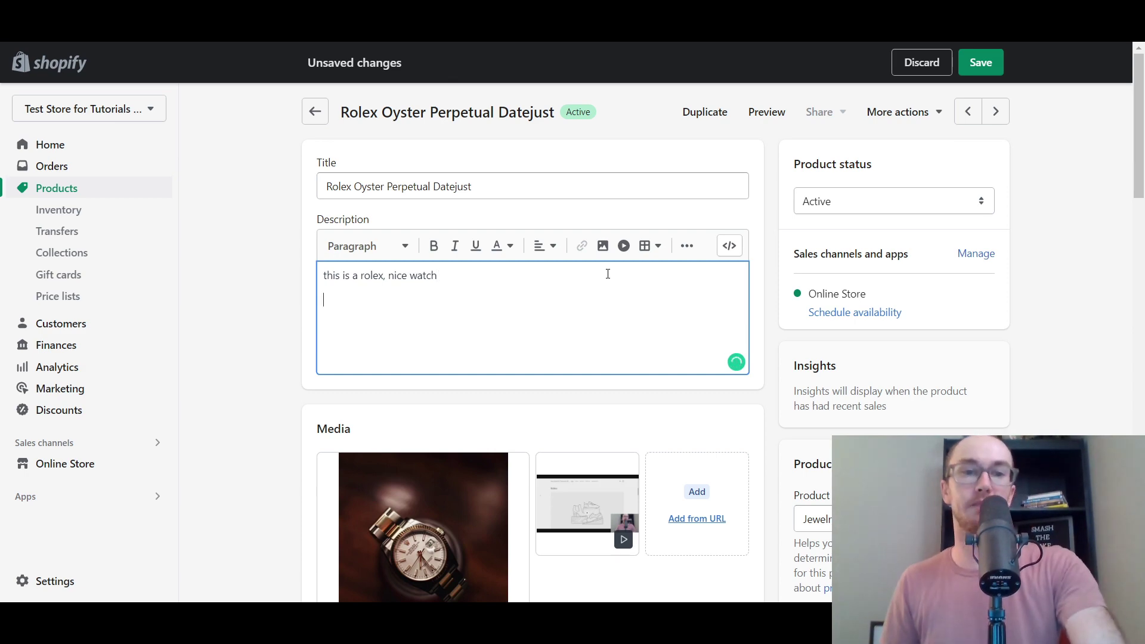
Check what inserting a description video requires, and copy the embed code of "Share your brand story by adding a video to your store" from the home page preview.
{"action": "left_click", "coordinate": [624, 246]}
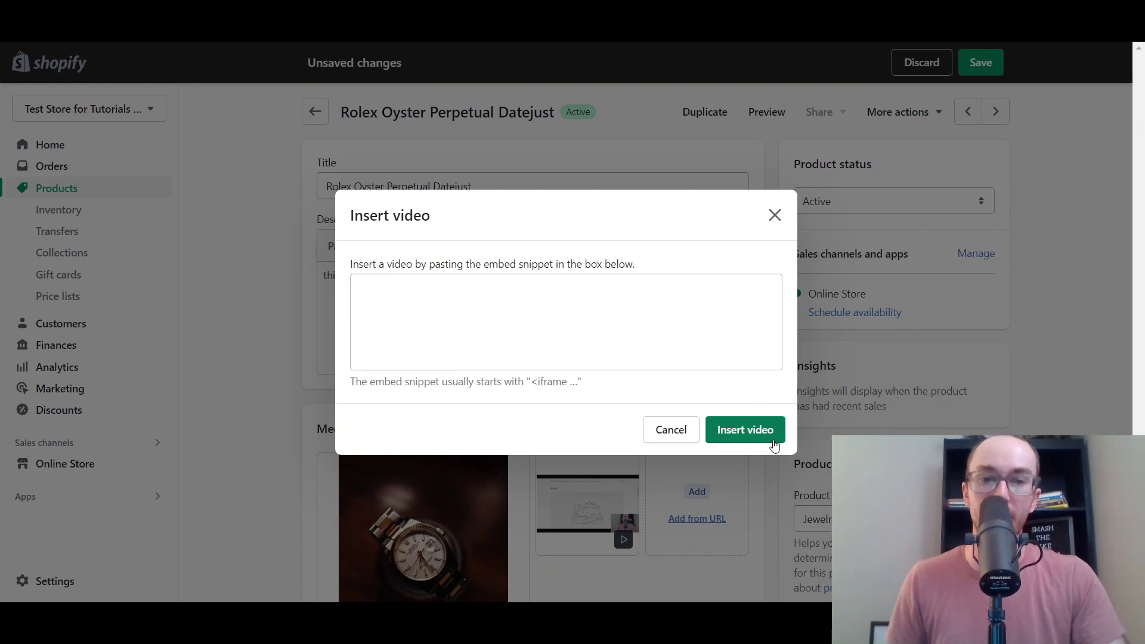
{"action": "left_click", "coordinate": [774, 215]}
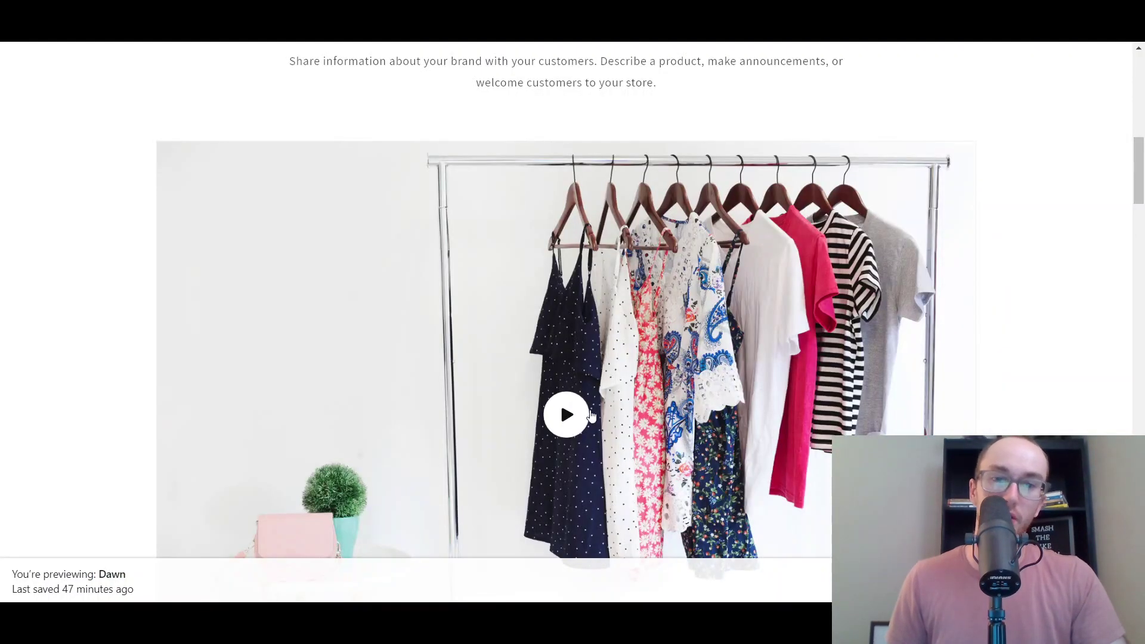
{"action": "left_click", "coordinate": [574, 425]}
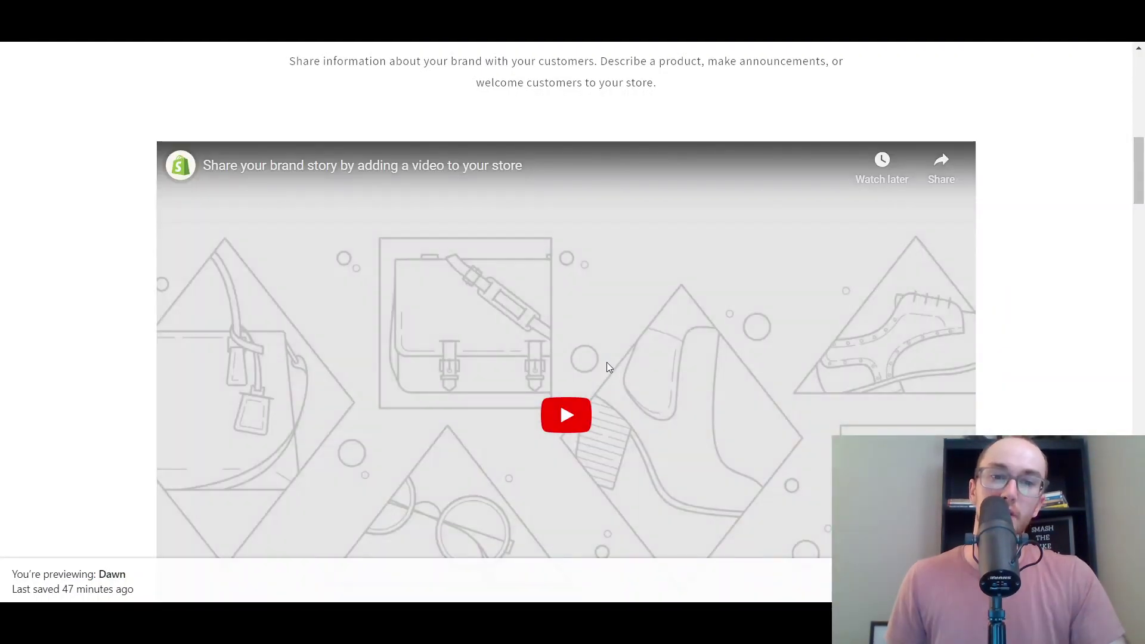
{"action": "left_click", "coordinate": [653, 364]}
{"action": "scroll", "coordinate": [643, 358], "scroll_direction": "down", "scroll_amount": 2}
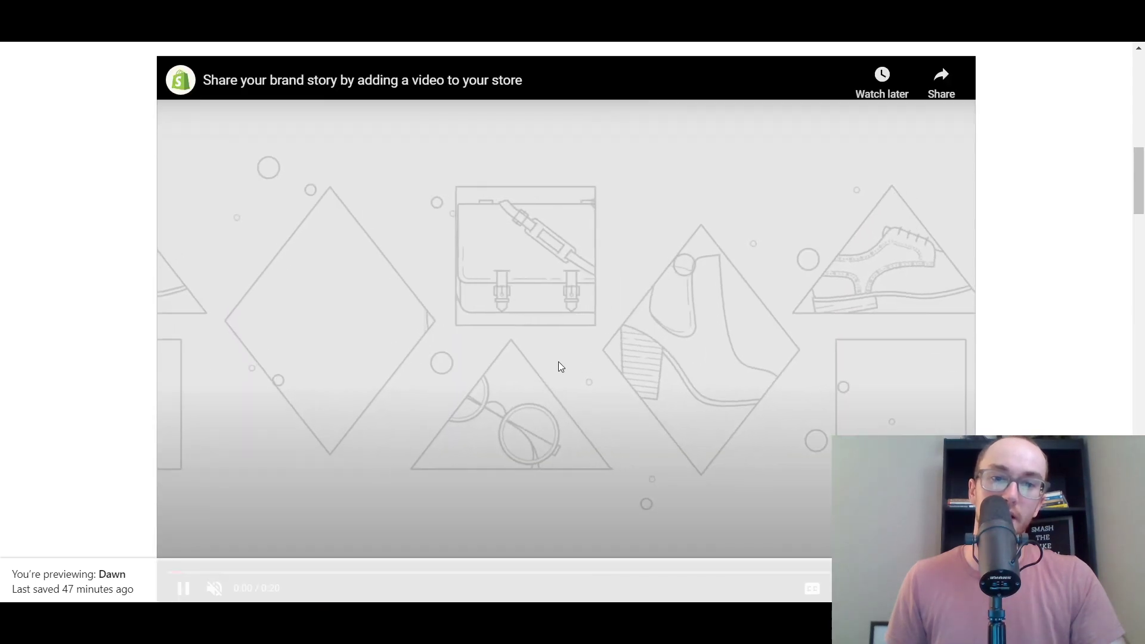
{"action": "left_click", "coordinate": [554, 358]}
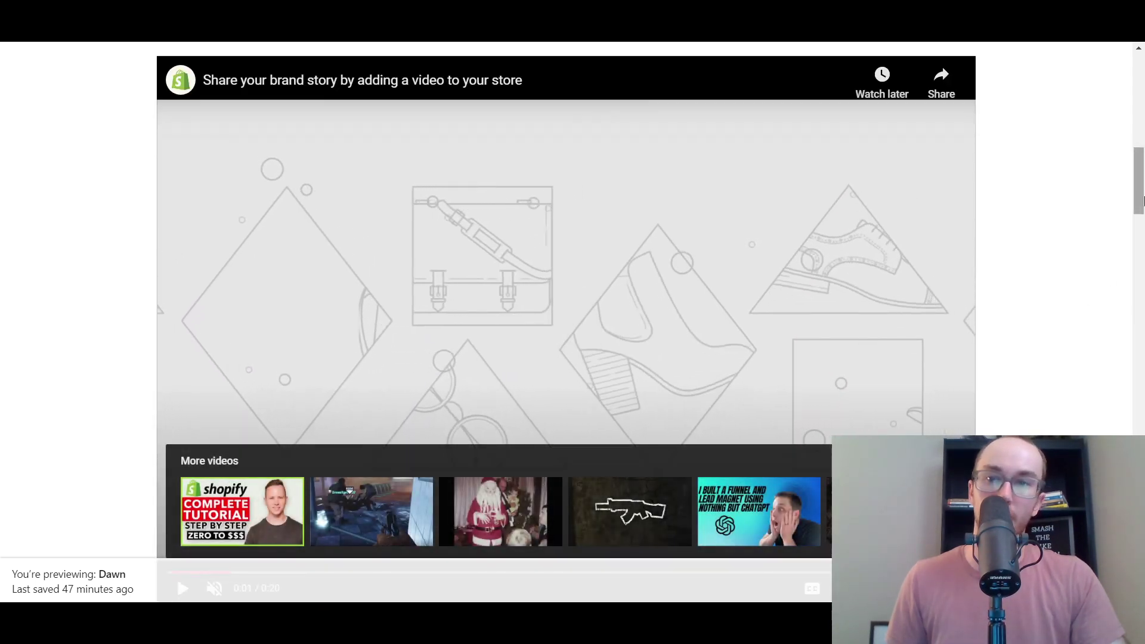
{"action": "scroll", "coordinate": [1142, 190], "scroll_direction": "up", "scroll_amount": 1}
{"action": "right_click", "coordinate": [705, 322]}
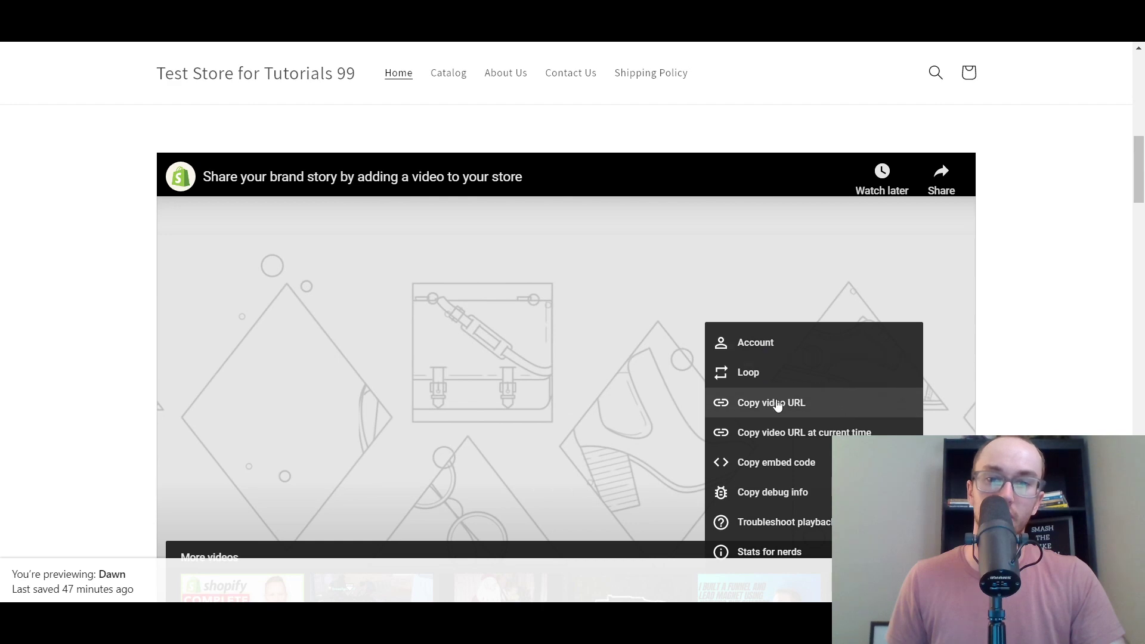
{"action": "left_click", "coordinate": [779, 471]}
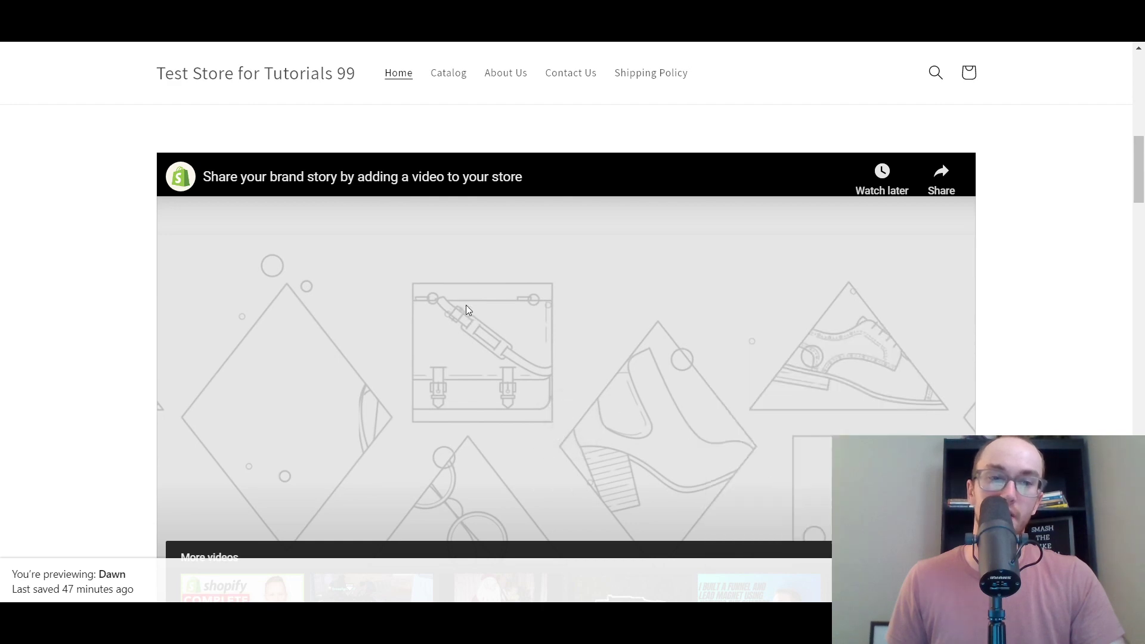
Insert the copied YouTube embed code as a video below the product's description text and save the product.
{"action": "key", "text": "ctrl+Tab"}
{"action": "left_click", "coordinate": [581, 305]}
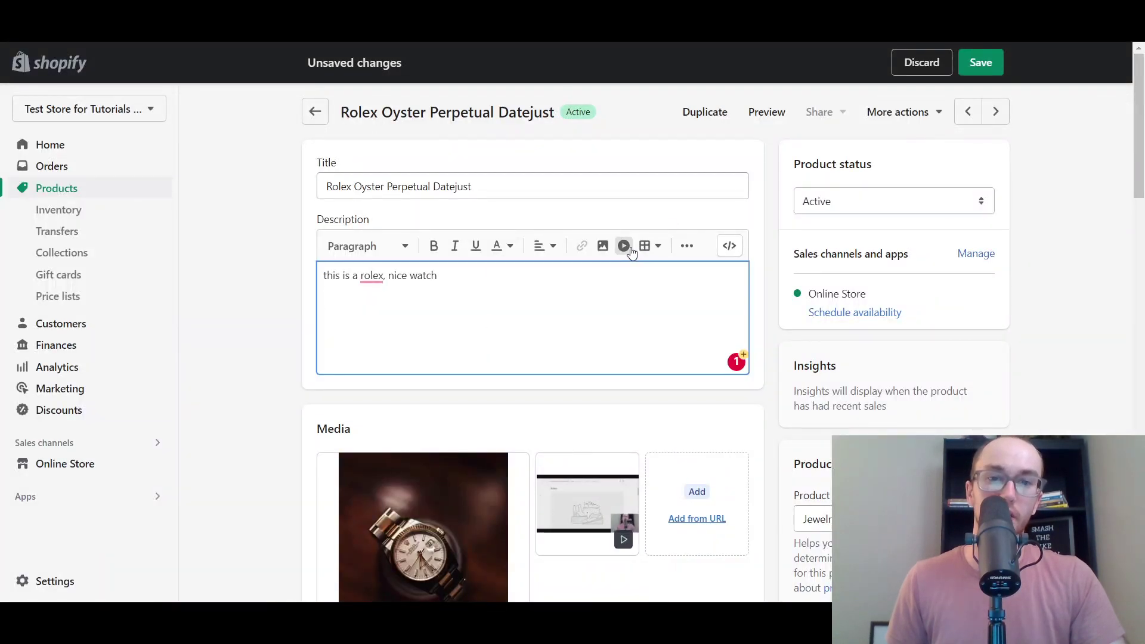
{"action": "left_click", "coordinate": [620, 245]}
{"action": "left_click", "coordinate": [573, 305]}
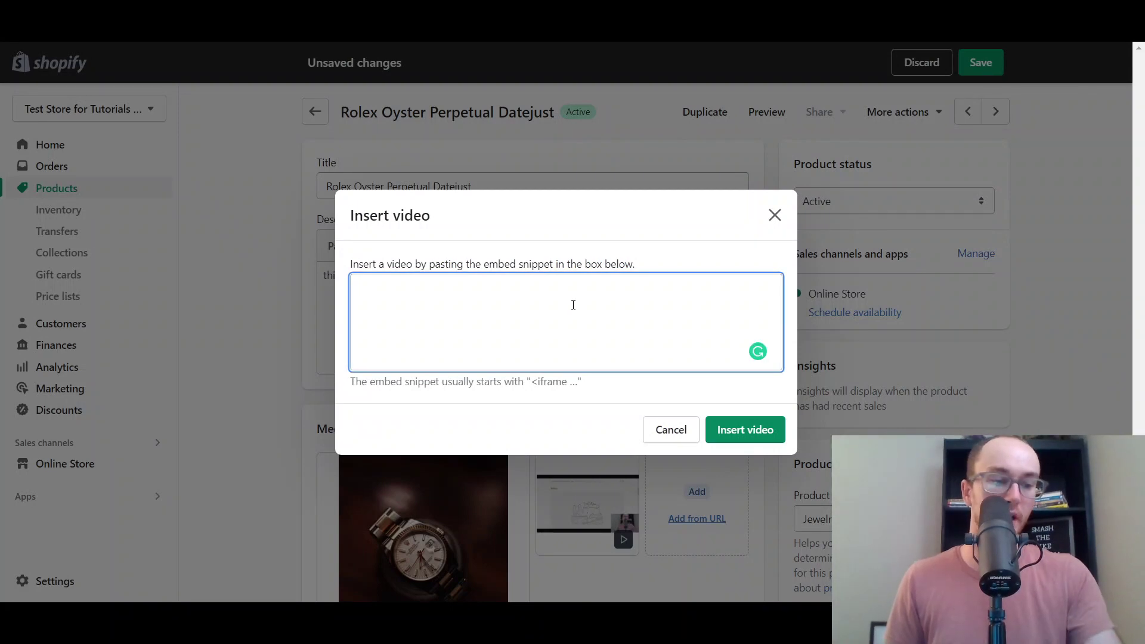
{"action": "key", "text": "ctrl+v"}
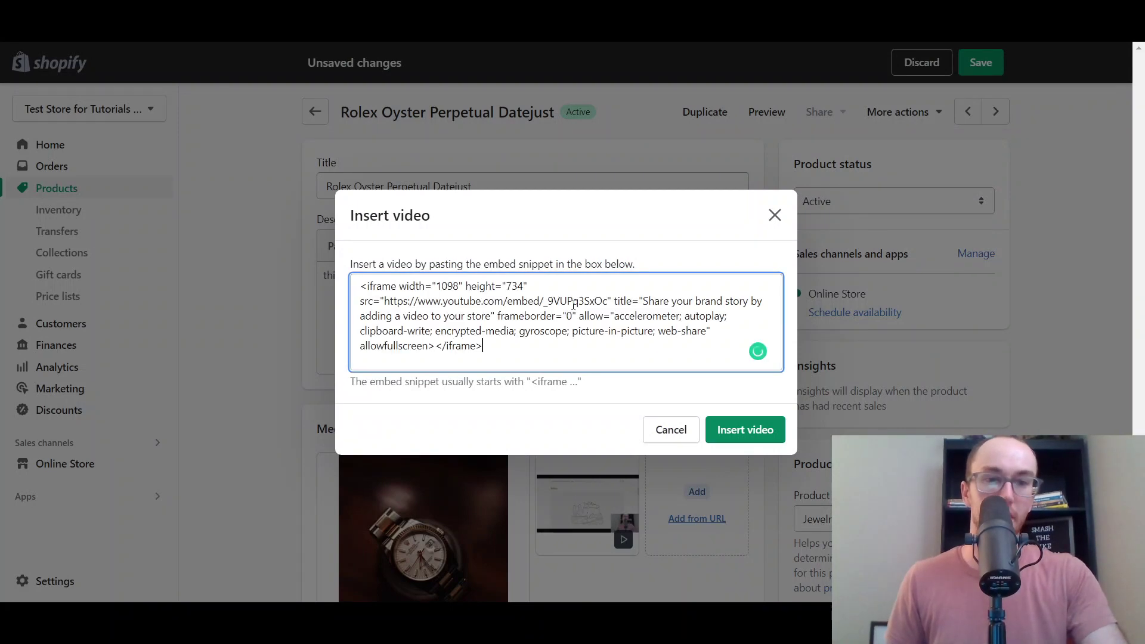
{"action": "left_click", "coordinate": [745, 430]}
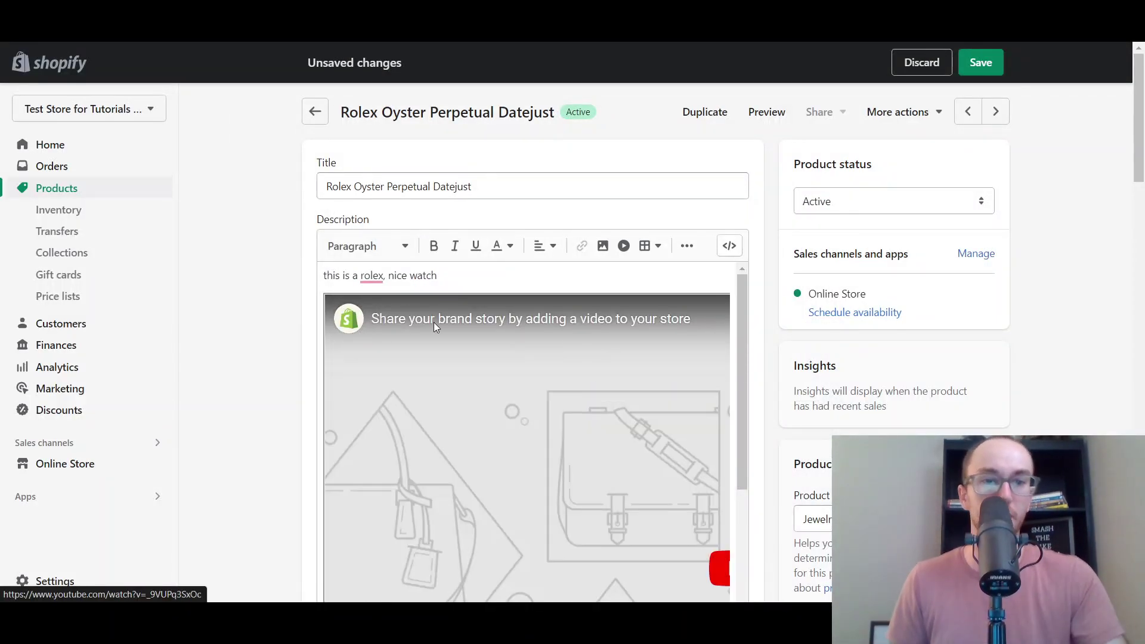
{"action": "mouse_move", "coordinate": [743, 375]}
{"action": "left_mouse_down"}
{"action": "mouse_move", "coordinate": [745, 485]}
{"action": "mouse_move", "coordinate": [746, 364]}
{"action": "left_mouse_up"}
{"action": "key", "text": "ctrl+s"}
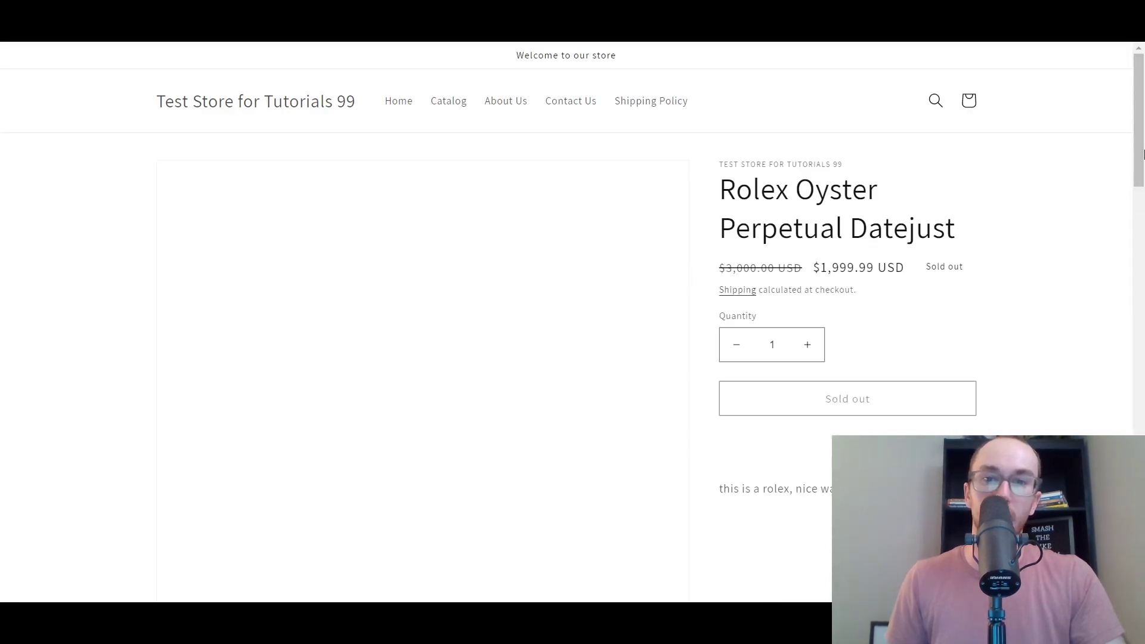
Look over the product's storefront preview, and play and pause the embedded YouTube video below the description text.
{"action": "scroll", "coordinate": [872, 347], "scroll_direction": "down", "scroll_amount": 7}
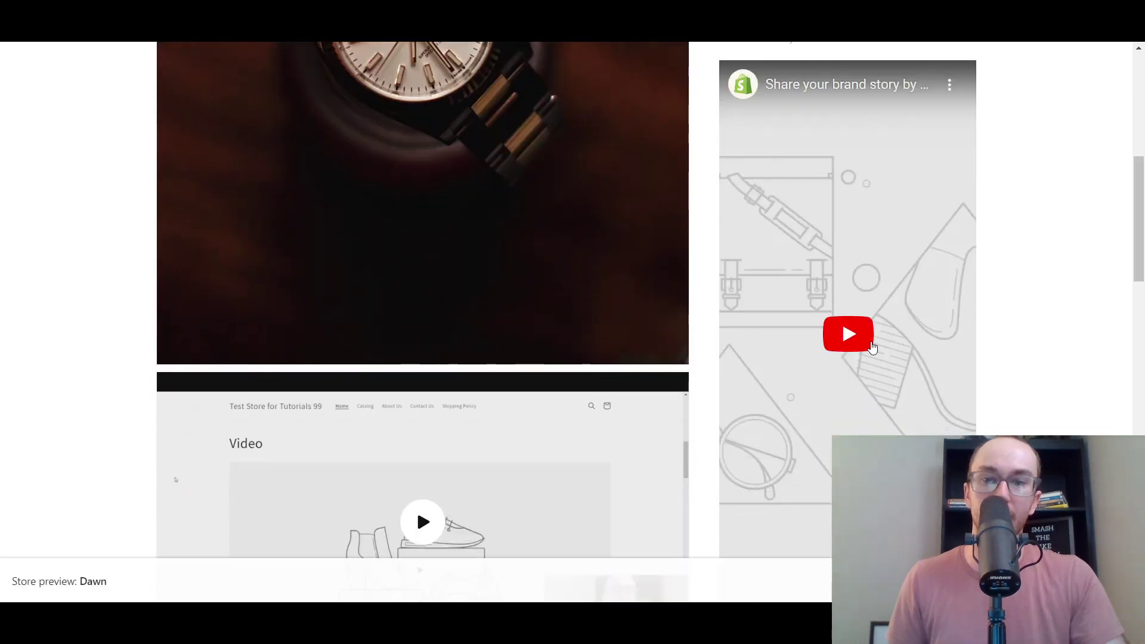
{"action": "scroll", "coordinate": [1140, 336], "scroll_direction": "up", "scroll_amount": 5}
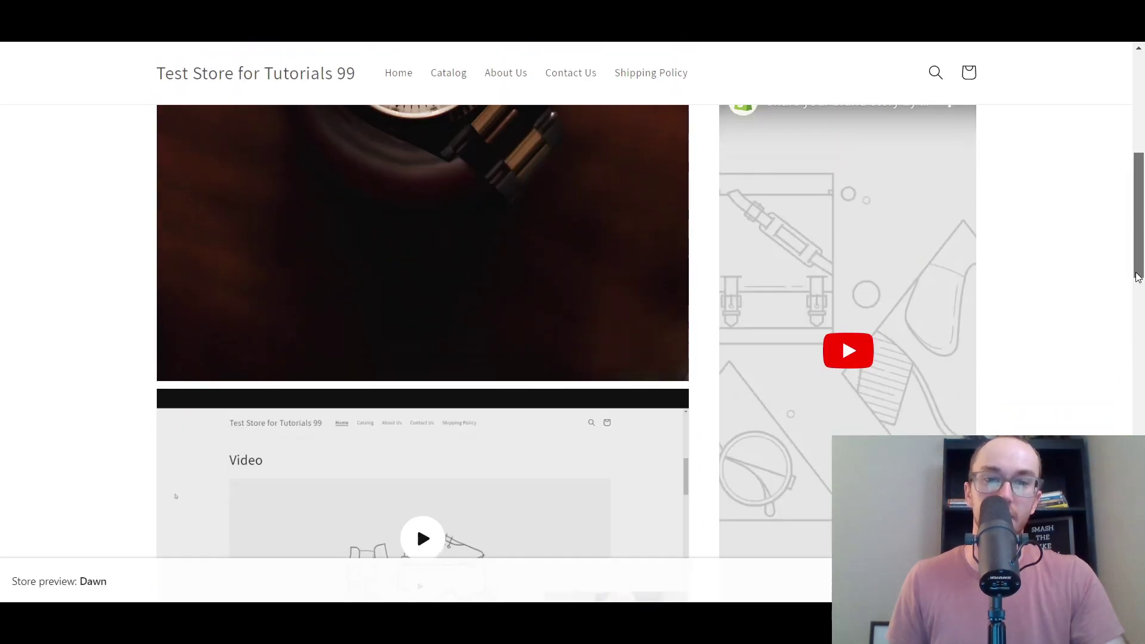
{"action": "scroll", "coordinate": [1044, 356], "scroll_direction": "up", "scroll_amount": 10}
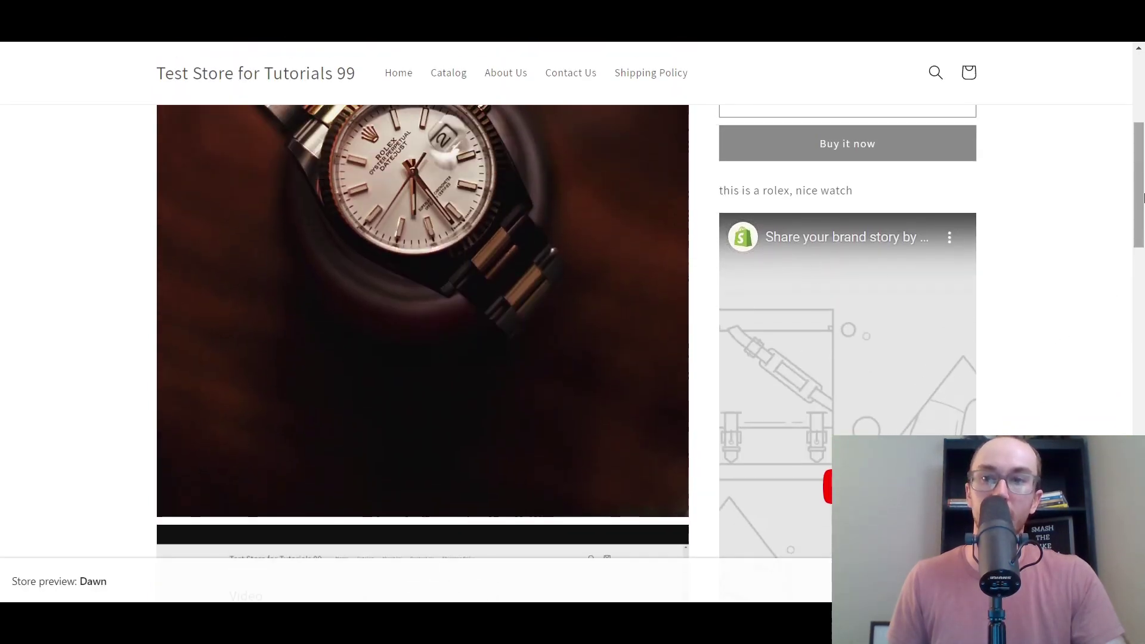
{"action": "left_click_drag", "start_coordinate": [1138, 107], "coordinate": [1136, 215]}
{"action": "scroll", "coordinate": [947, 387], "scroll_direction": "up", "scroll_amount": 3}
{"action": "mouse_move", "coordinate": [1138, 178]}
{"action": "left_mouse_down"}
{"action": "mouse_move", "coordinate": [1134, 275]}
{"action": "mouse_move", "coordinate": [1135, 194]}
{"action": "left_mouse_up"}
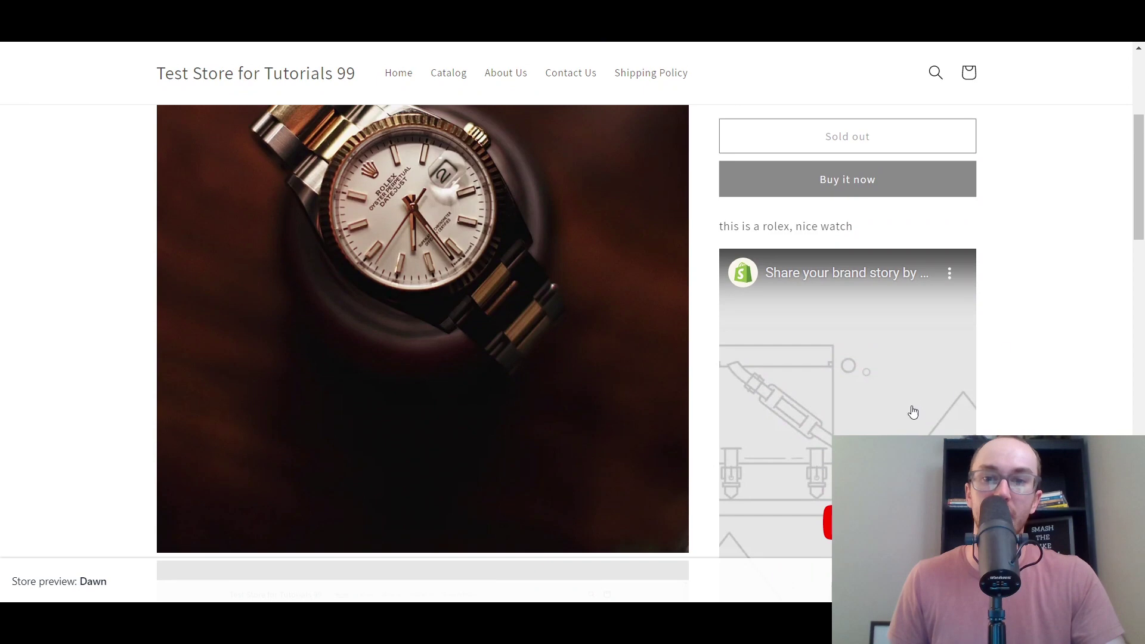
{"action": "scroll", "coordinate": [940, 369], "scroll_direction": "down", "scroll_amount": 3}
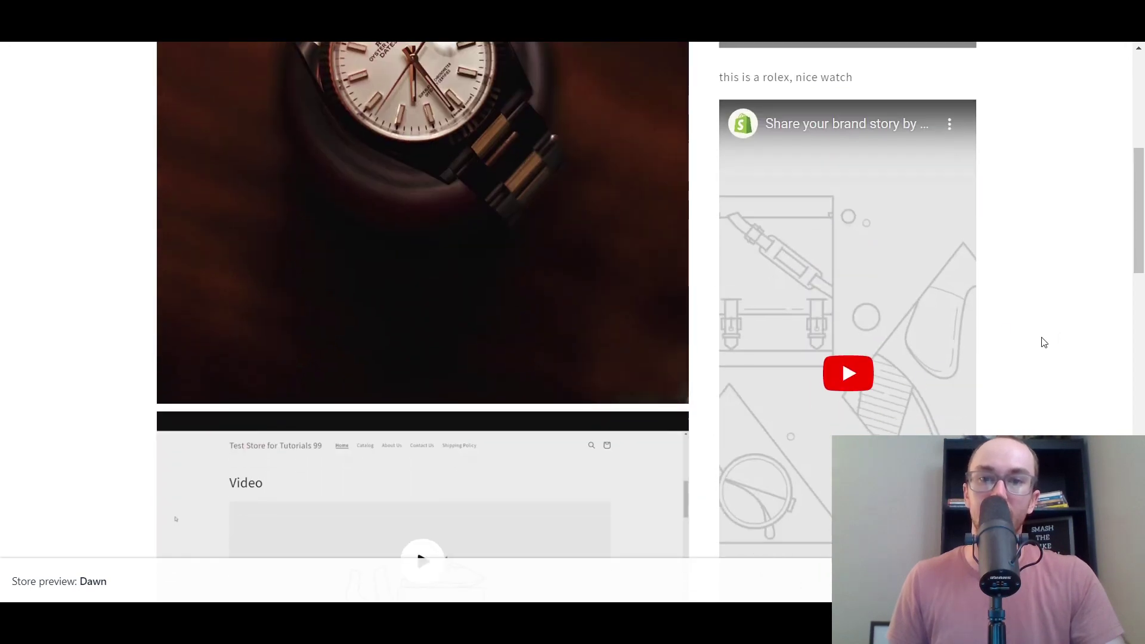
{"action": "left_click", "coordinate": [861, 383]}
{"action": "scroll", "coordinate": [861, 383], "scroll_direction": "down", "scroll_amount": 1}
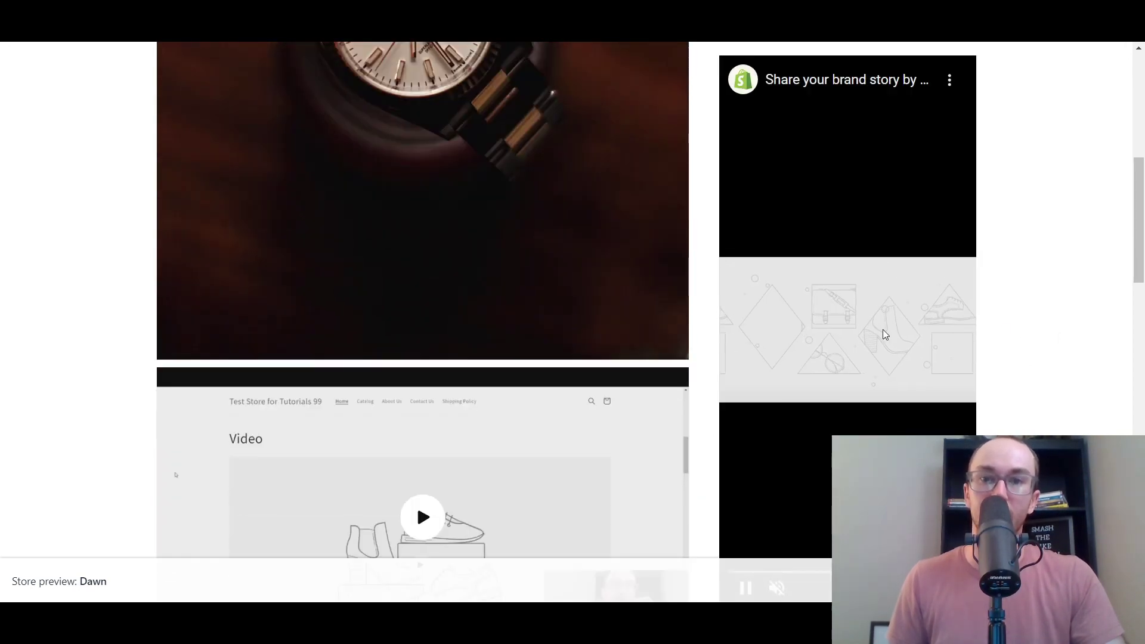
{"action": "left_click", "coordinate": [883, 332]}
{"action": "left_click_drag", "start_coordinate": [1143, 253], "coordinate": [1136, 296]}
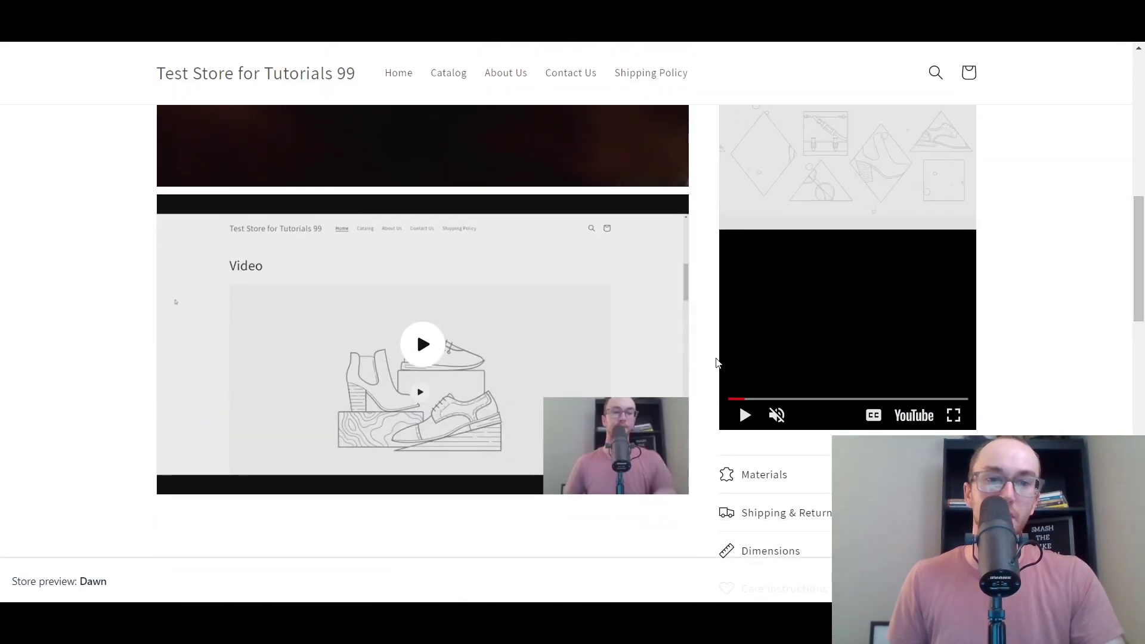
Play the uploaded video below the watch photo on the product page and check how it sits in the page.
{"action": "scroll", "coordinate": [440, 288], "scroll_direction": "down", "scroll_amount": 1}
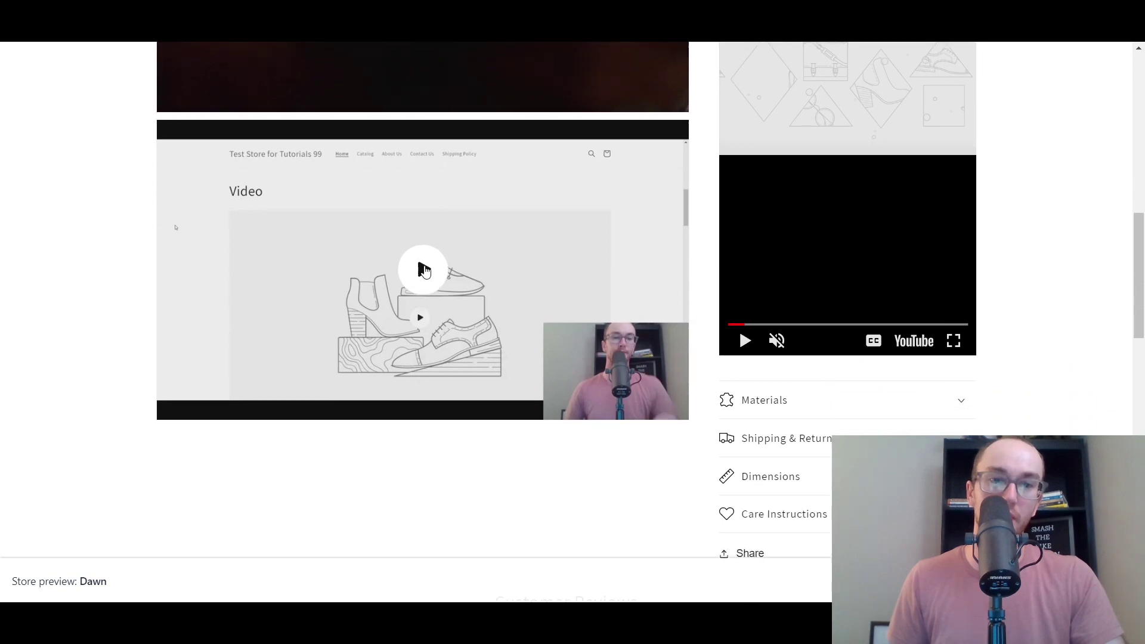
{"action": "scroll", "coordinate": [478, 355], "scroll_direction": "up", "scroll_amount": 1}
{"action": "scroll", "coordinate": [478, 355], "scroll_direction": "up", "scroll_amount": 7}
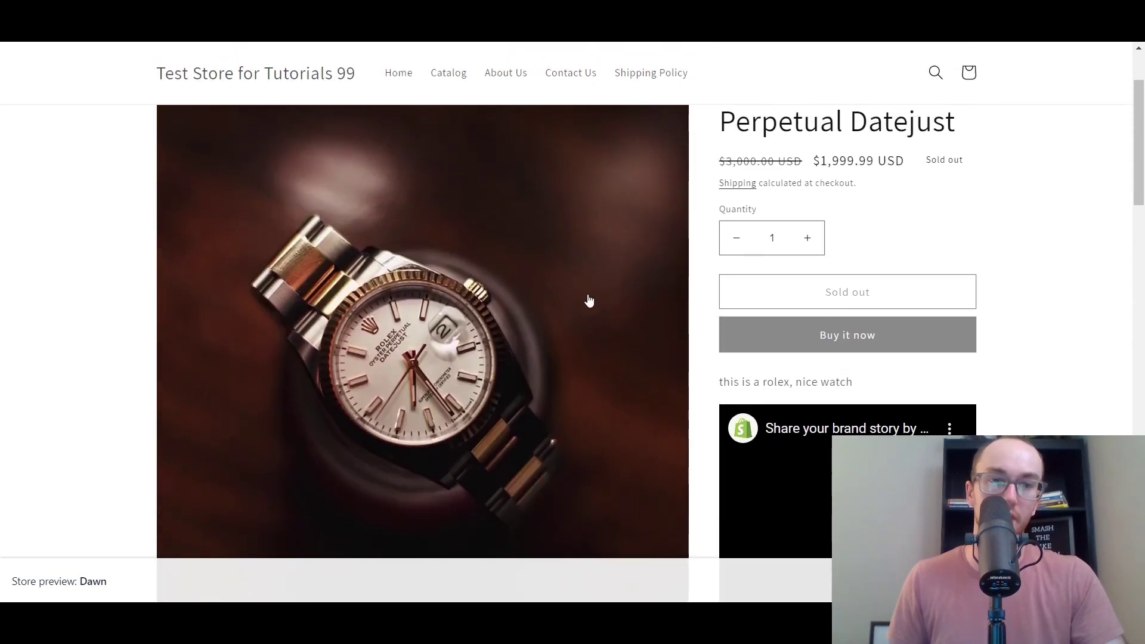
{"action": "scroll", "coordinate": [679, 322], "scroll_direction": "up", "scroll_amount": 2}
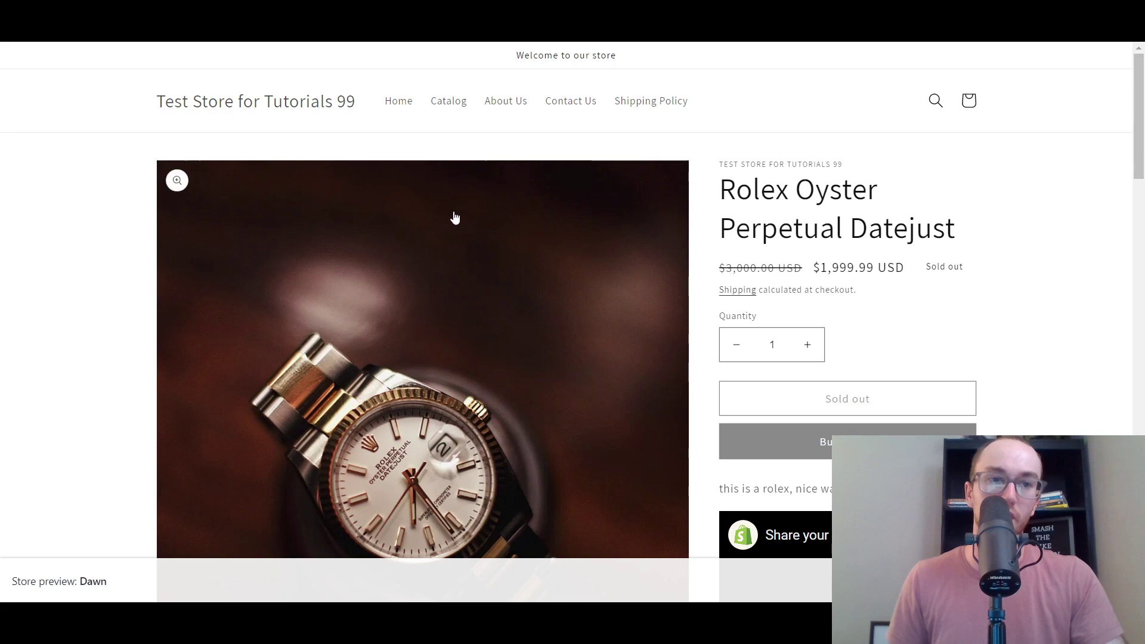
{"action": "scroll", "coordinate": [684, 323], "scroll_direction": "down", "scroll_amount": 7}
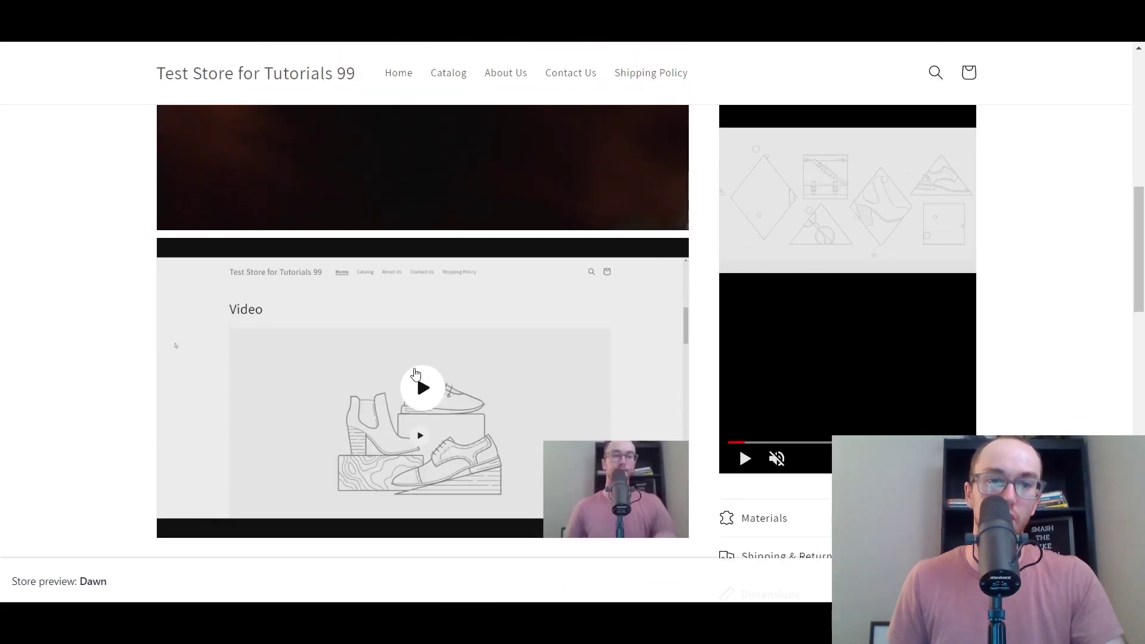
{"action": "left_click", "coordinate": [444, 399]}
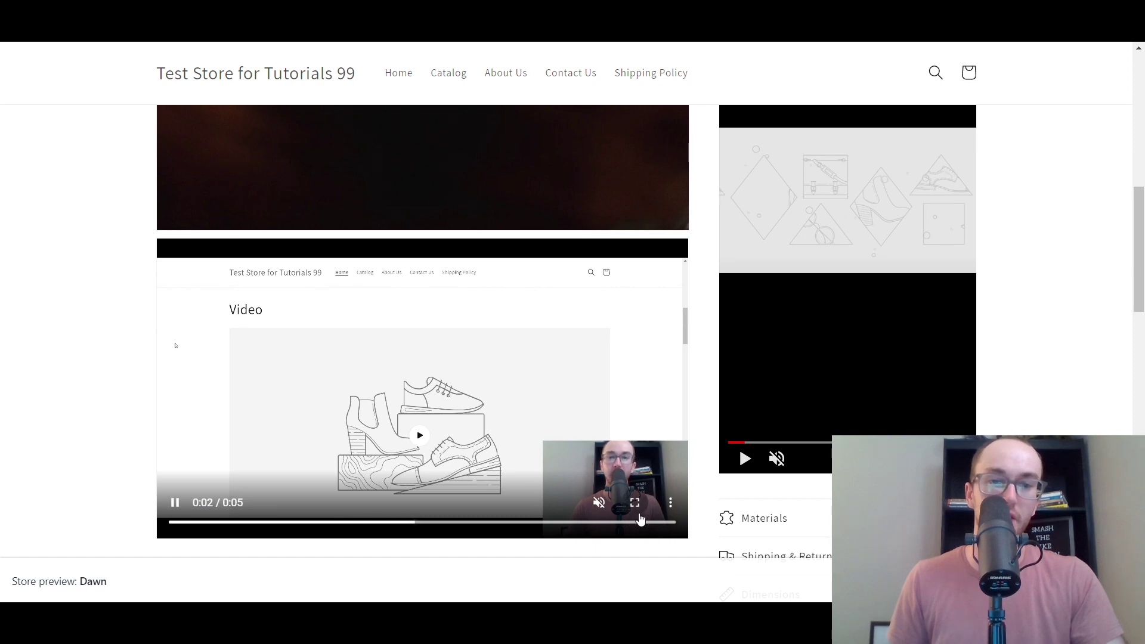
{"action": "scroll", "coordinate": [71, 386], "scroll_direction": "down", "scroll_amount": 5}
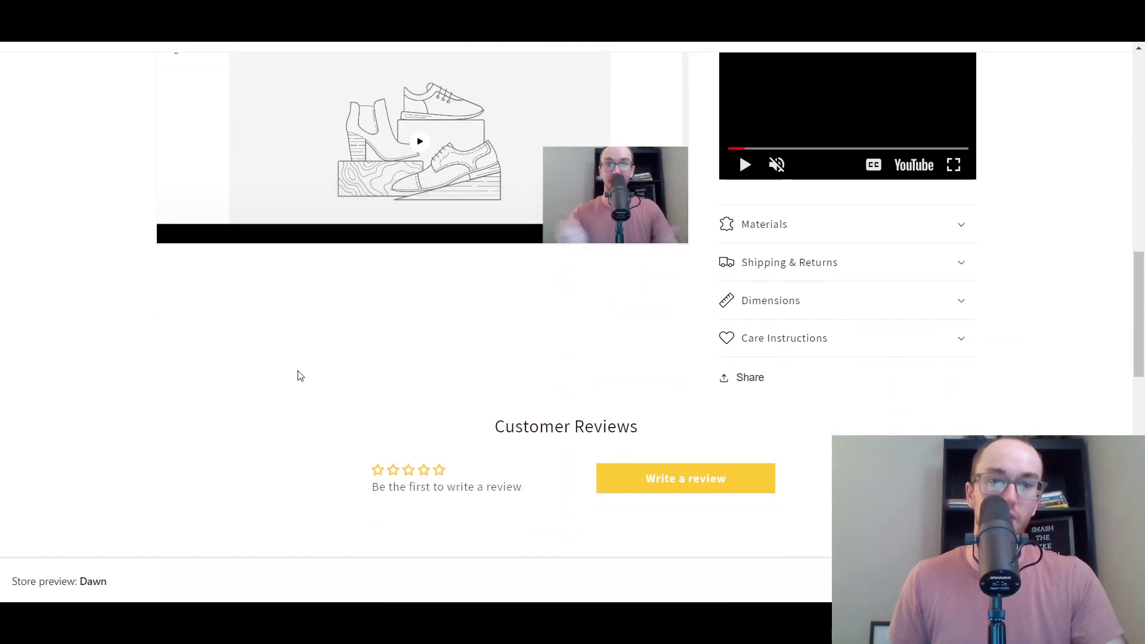
{"action": "scroll", "coordinate": [300, 376], "scroll_direction": "up", "scroll_amount": 2}
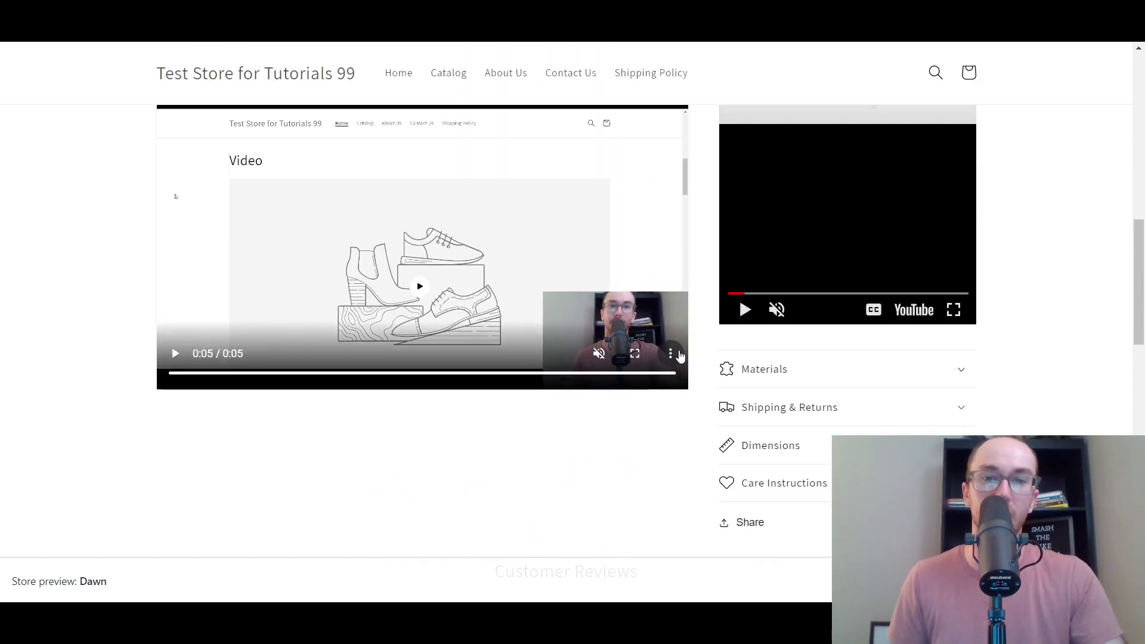
Open the uploaded video player's options, then compare how the watch photo, uploaded video and embedded description video are arranged on the product page.
{"action": "left_click", "coordinate": [679, 354]}
{"action": "left_click", "coordinate": [703, 339]}
{"action": "scroll", "coordinate": [705, 341], "scroll_direction": "up", "scroll_amount": 1}
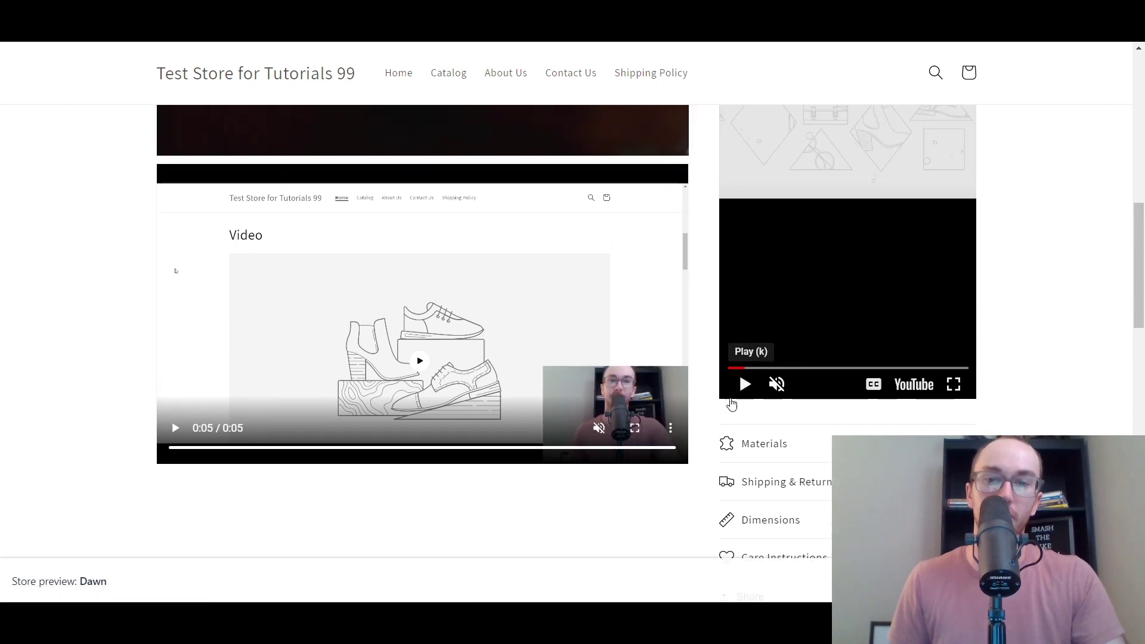
{"action": "scroll", "coordinate": [700, 389], "scroll_direction": "up", "scroll_amount": 1}
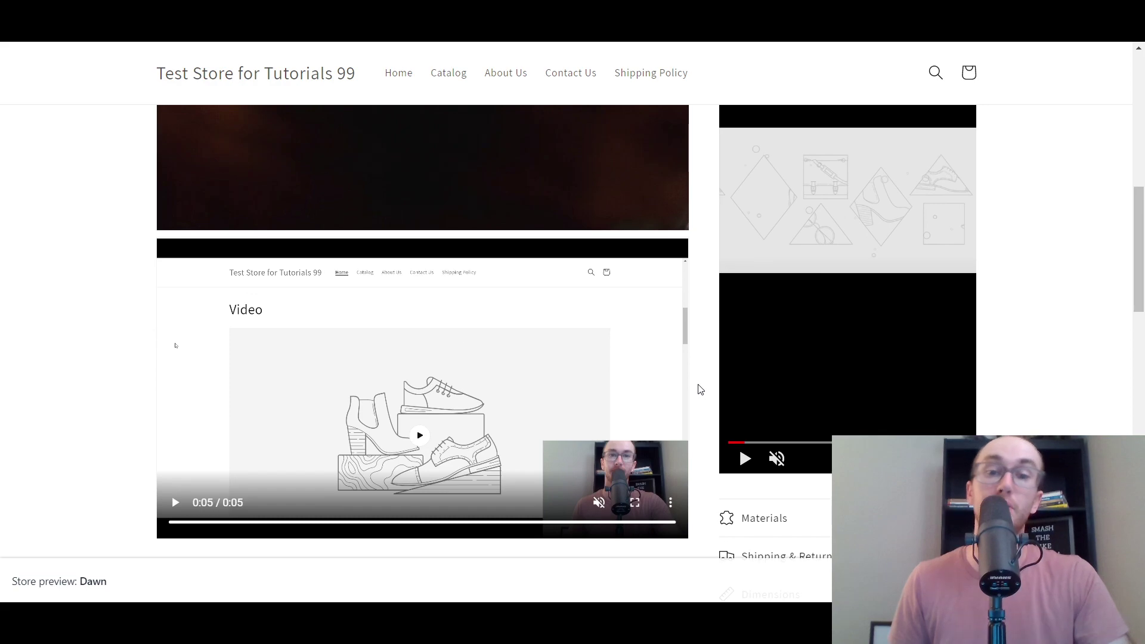
{"action": "scroll", "coordinate": [700, 389], "scroll_direction": "up", "scroll_amount": 6}
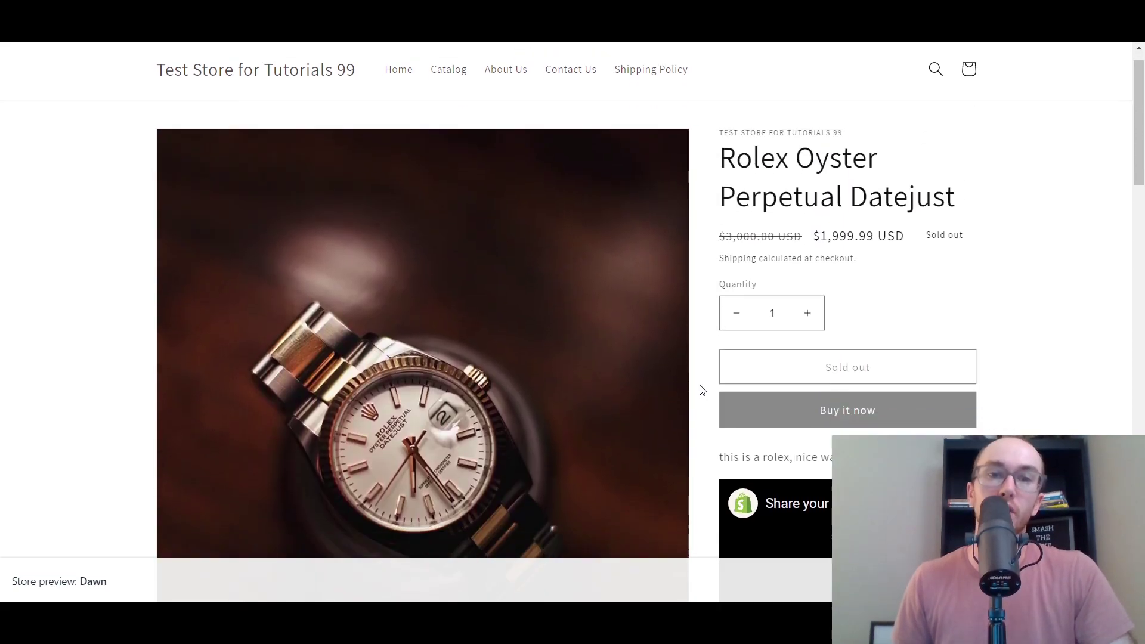
{"action": "scroll", "coordinate": [700, 389], "scroll_direction": "down", "scroll_amount": 10}
{"action": "scroll", "coordinate": [700, 389], "scroll_direction": "up", "scroll_amount": 6}
{"action": "scroll", "coordinate": [703, 391], "scroll_direction": "down", "scroll_amount": 1}
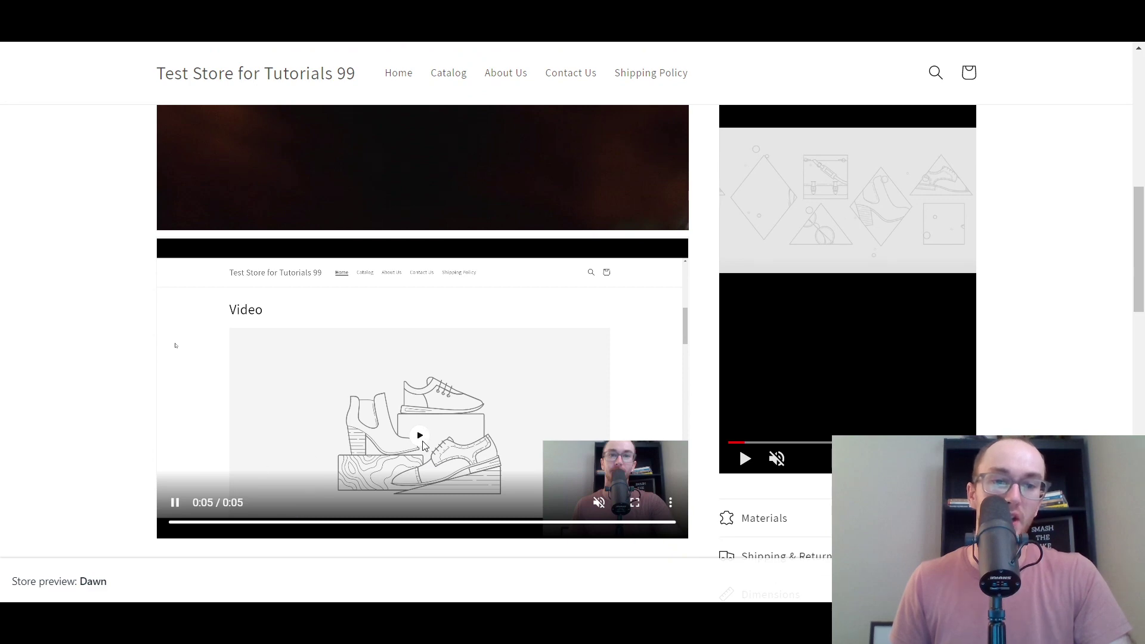
{"action": "left_click_drag", "start_coordinate": [209, 531], "coordinate": [292, 525]}
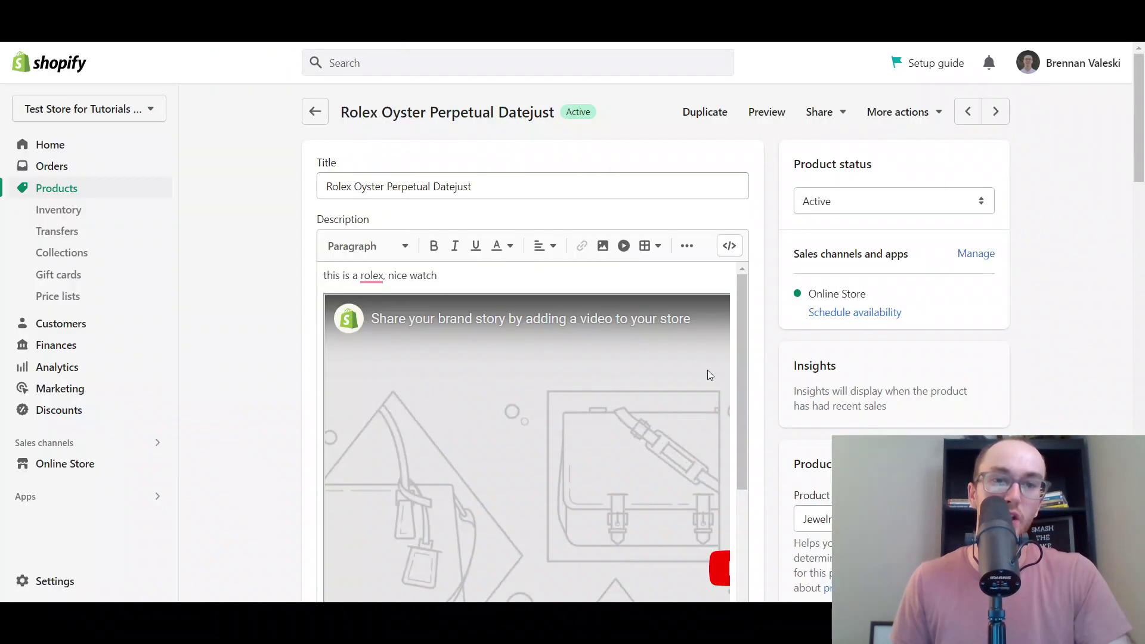
Move the uploaded video ahead of the watch photo in the product's media.
{"action": "scroll", "coordinate": [716, 388], "scroll_direction": "down", "scroll_amount": 3}
{"action": "scroll", "coordinate": [787, 380], "scroll_direction": "down", "scroll_amount": 10}
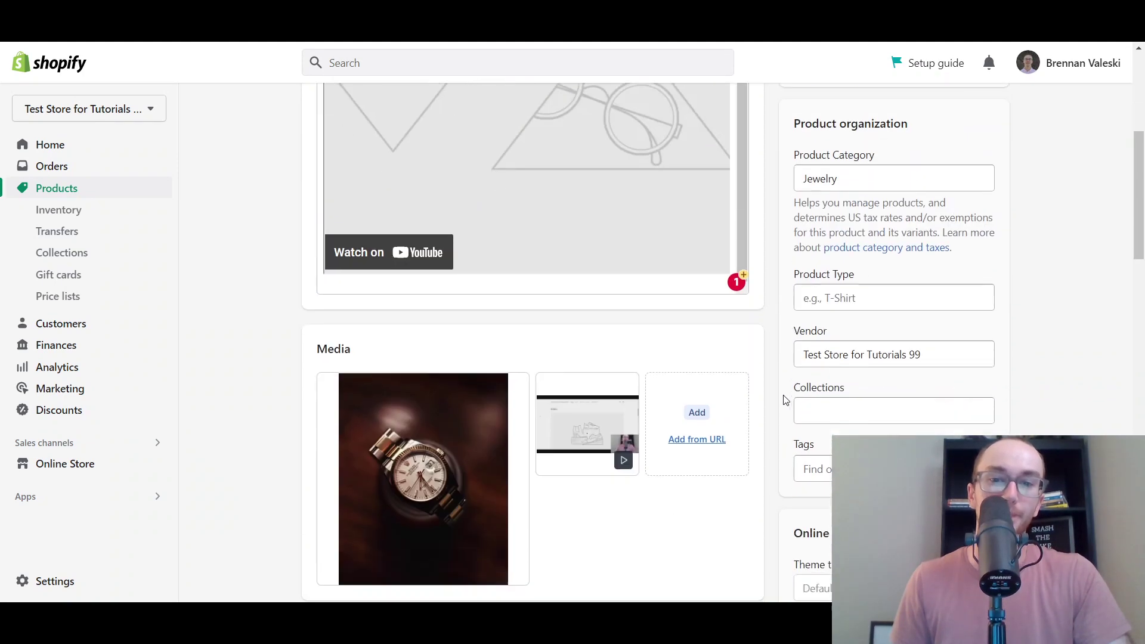
{"action": "left_click_drag", "start_coordinate": [565, 263], "coordinate": [393, 269]}
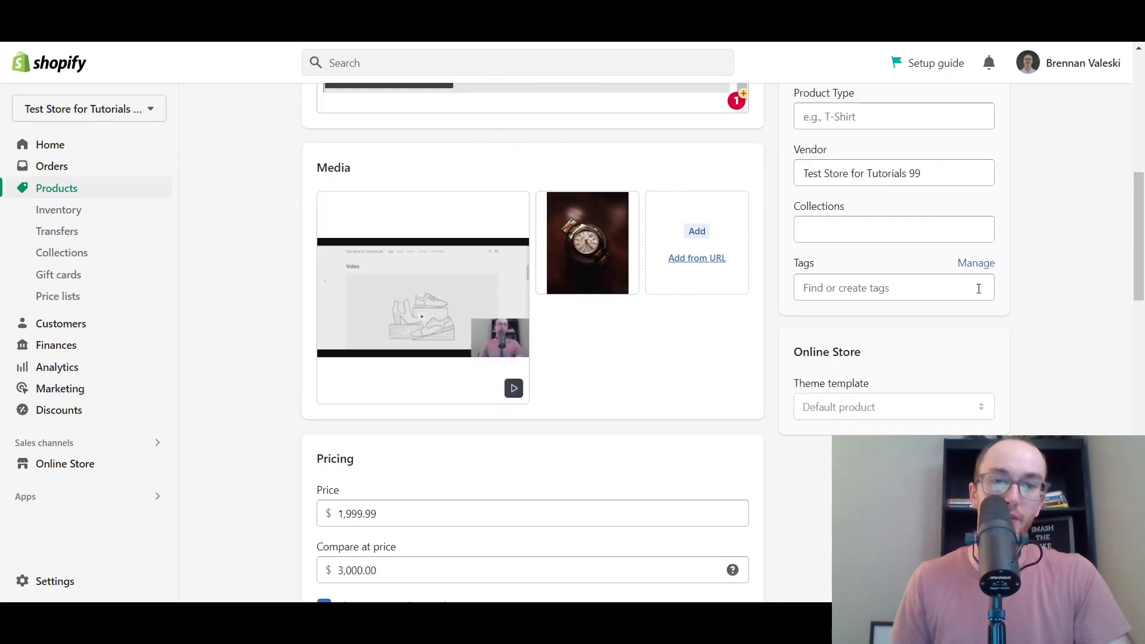
{"action": "scroll", "coordinate": [984, 146], "scroll_direction": "up", "scroll_amount": 10}
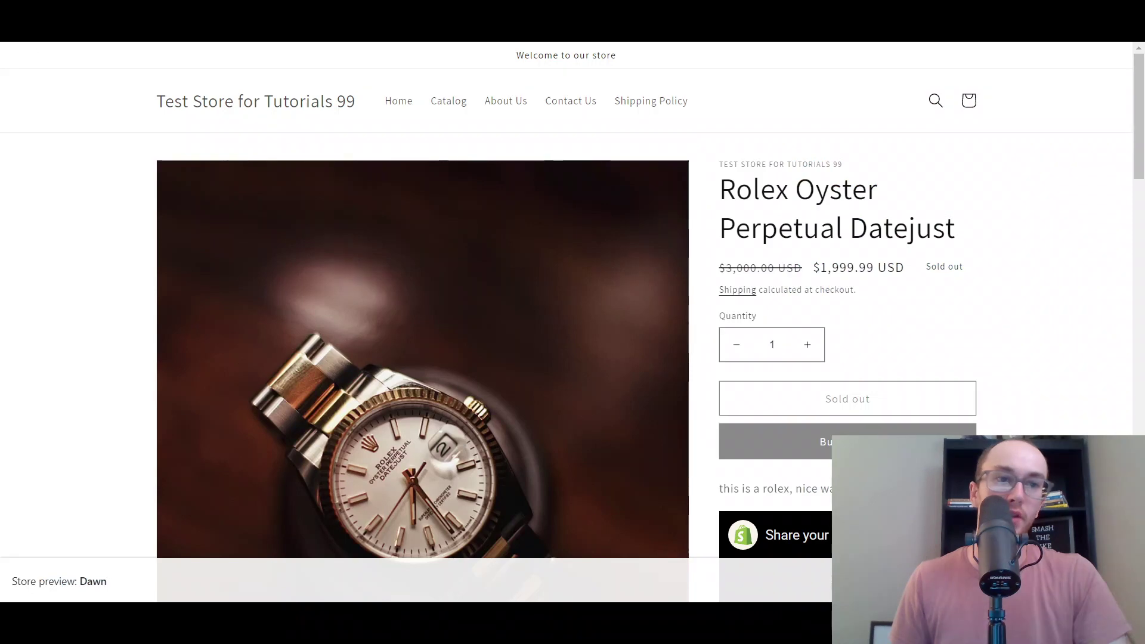
Reload the product's storefront preview and play the uploaded video at the start of the gallery.
{"action": "key", "text": "F5"}
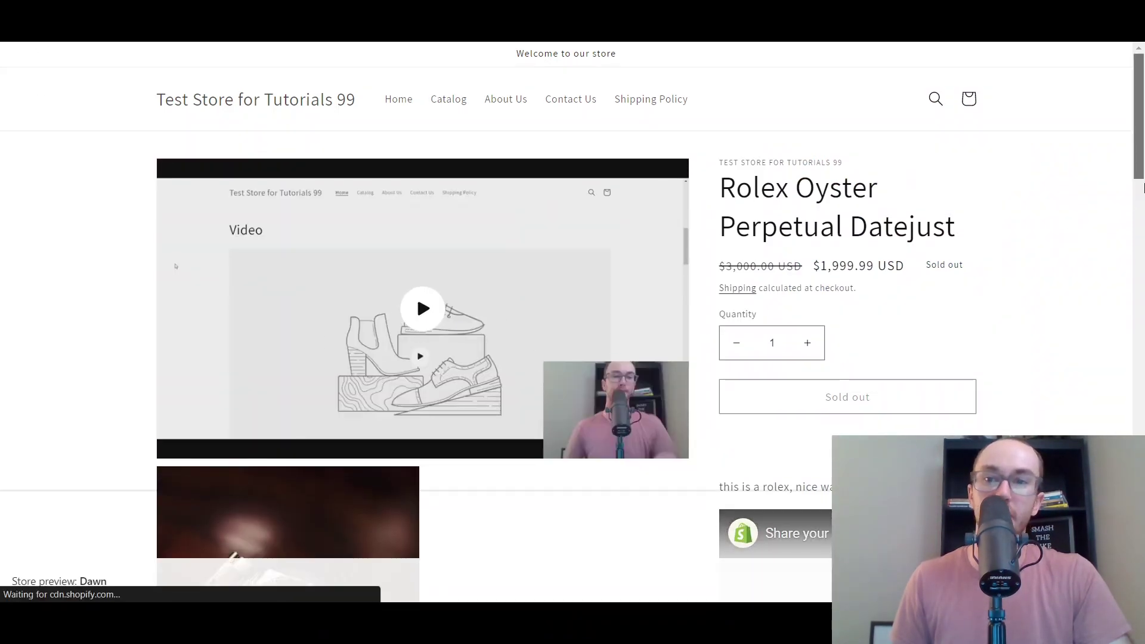
{"action": "scroll", "coordinate": [430, 311], "scroll_direction": "down", "scroll_amount": 5}
{"action": "scroll", "coordinate": [430, 310], "scroll_direction": "up", "scroll_amount": 5}
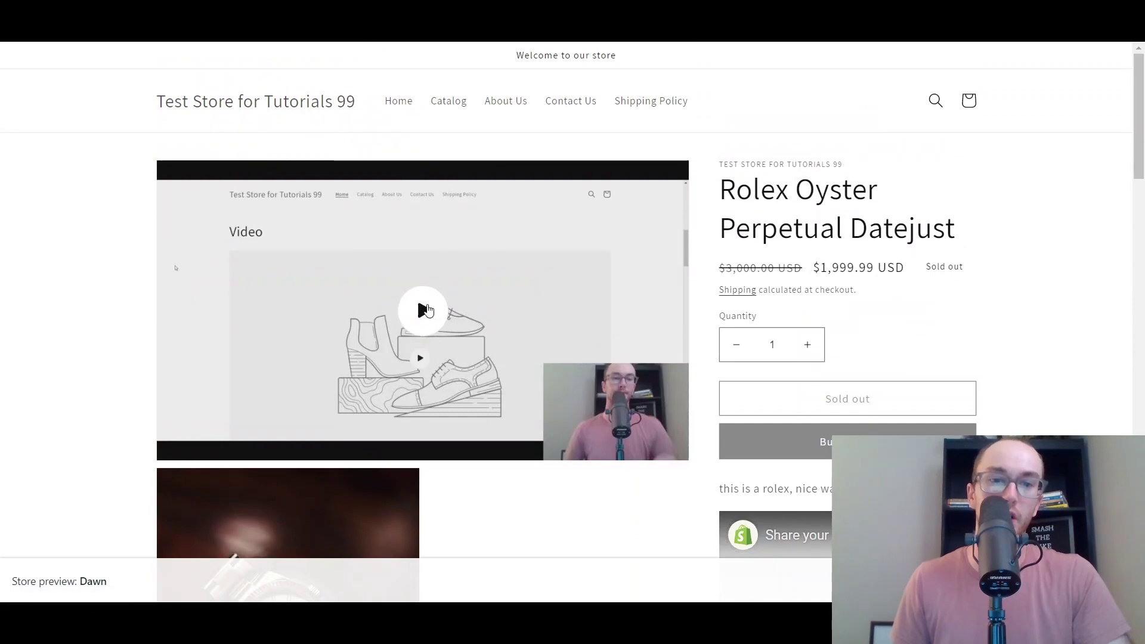
{"action": "left_click", "coordinate": [425, 298]}
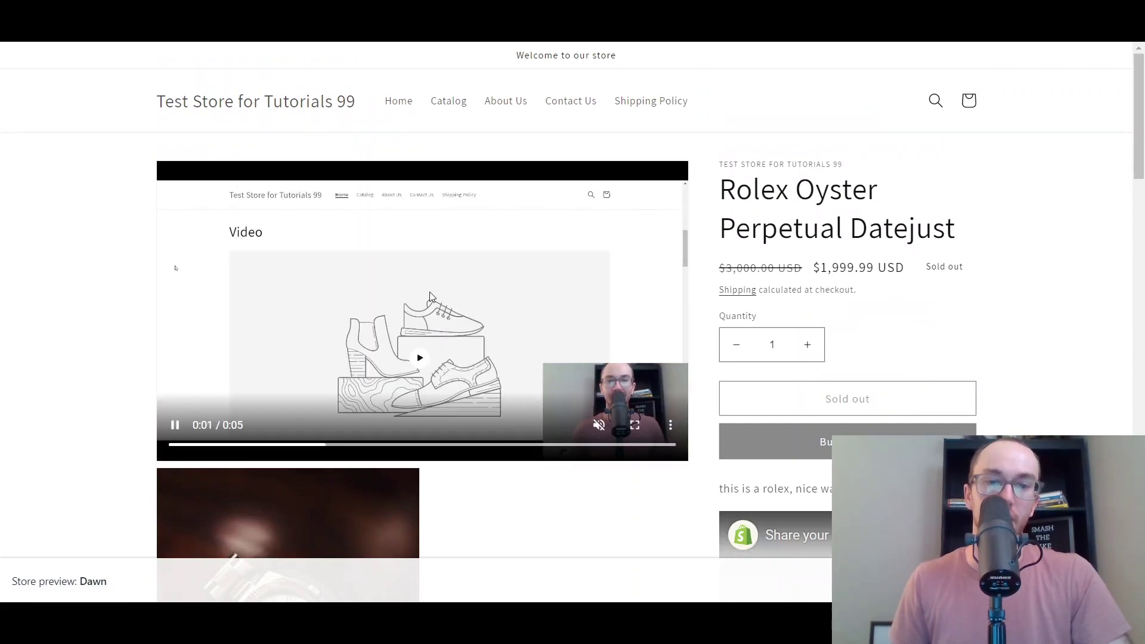
Look over the product page's media order and the size of the embedded YouTube video below the description text.
{"action": "scroll", "coordinate": [632, 291], "scroll_direction": "down", "scroll_amount": 20}
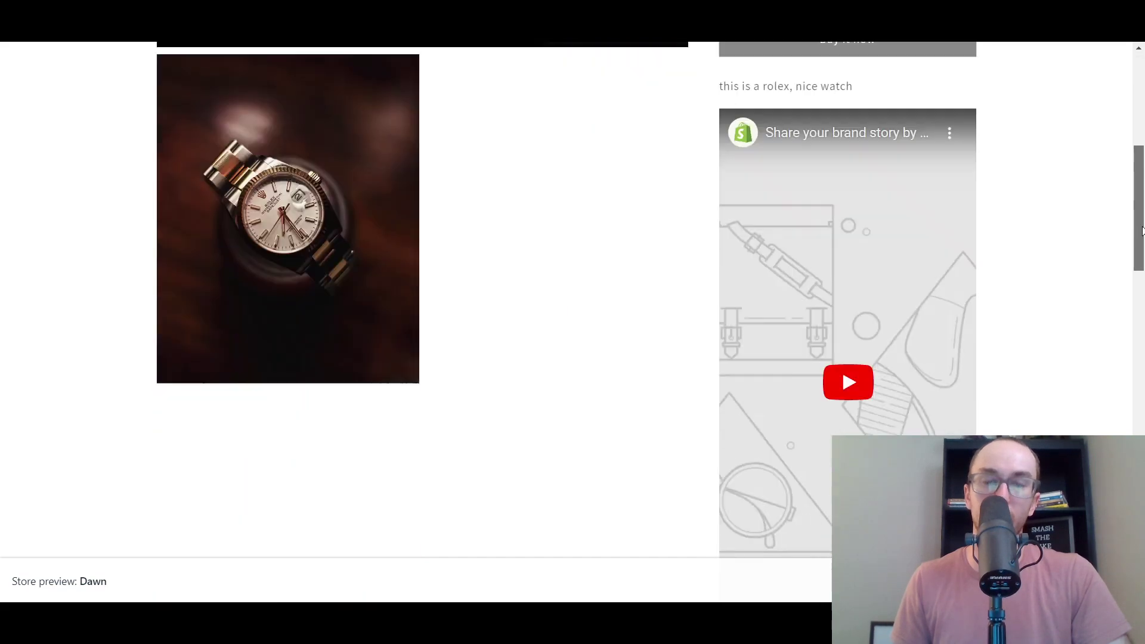
{"action": "scroll", "coordinate": [1117, 133], "scroll_direction": "up", "scroll_amount": 20}
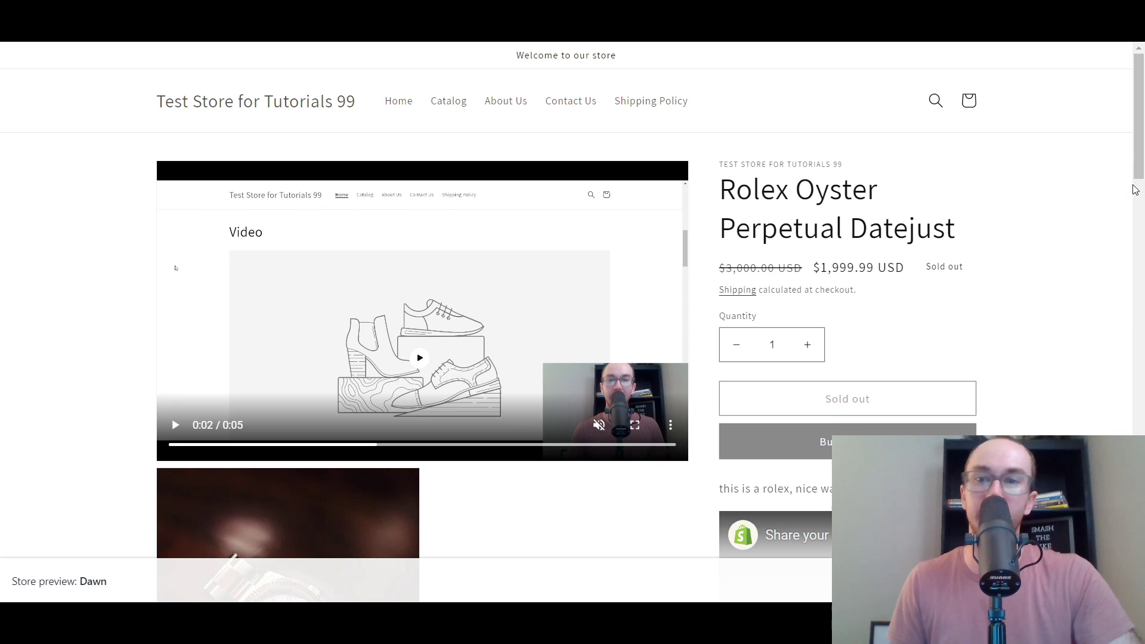
{"action": "scroll", "coordinate": [1133, 192], "scroll_direction": "down", "scroll_amount": 3}
{"action": "scroll", "coordinate": [1136, 179], "scroll_direction": "up", "scroll_amount": 3}
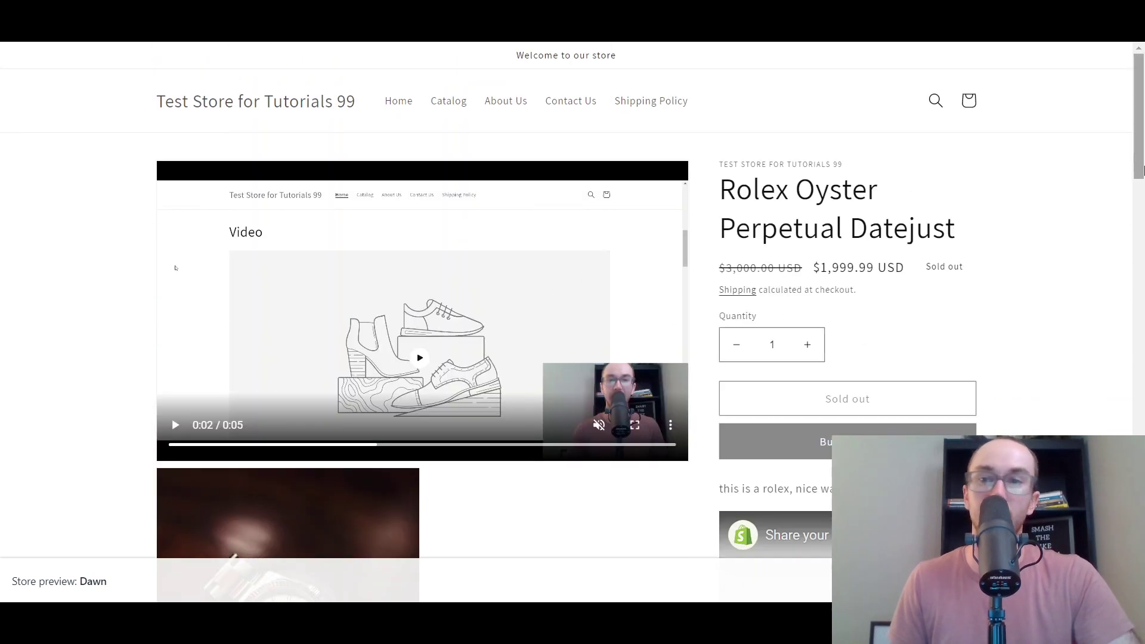
{"action": "scroll", "coordinate": [1139, 171], "scroll_direction": "down", "scroll_amount": 12}
{"action": "scroll", "coordinate": [396, 250], "scroll_direction": "up", "scroll_amount": 9}
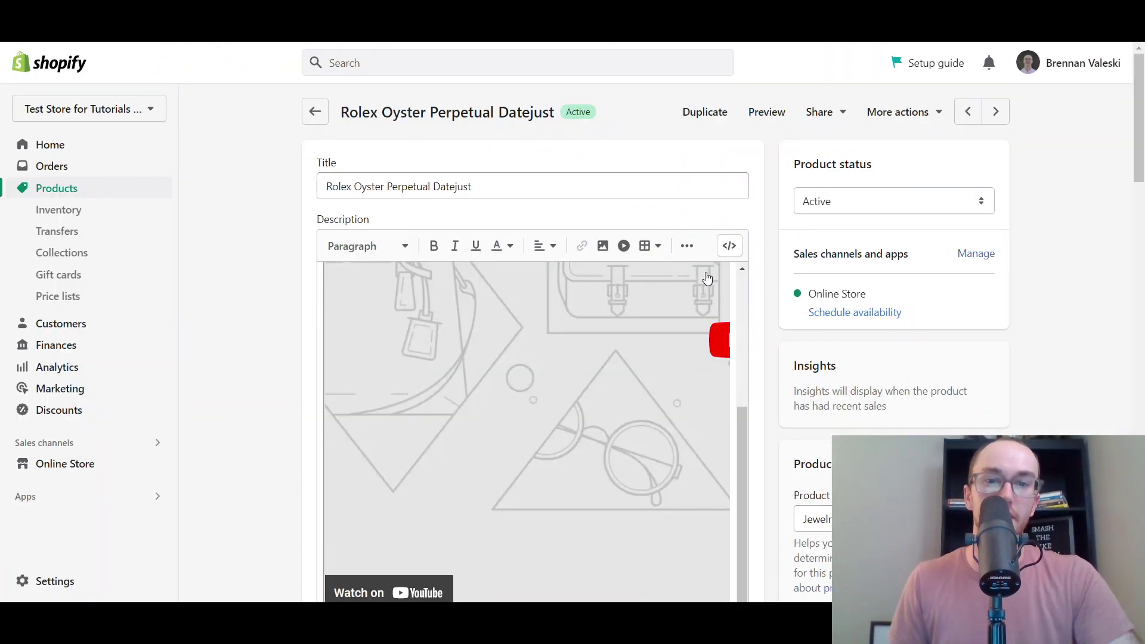
Set the embedded video's height to 360 and width to 100 in the description's HTML, save the product, and check the rendered description.
{"action": "left_click", "coordinate": [730, 248]}
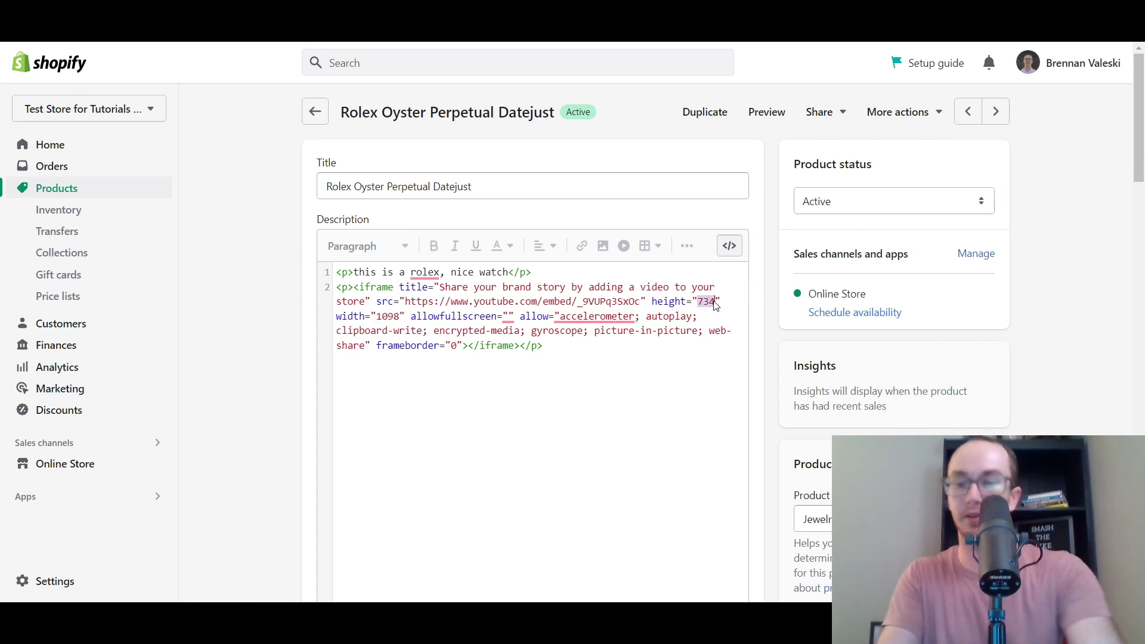
{"action": "type", "text": "360"}
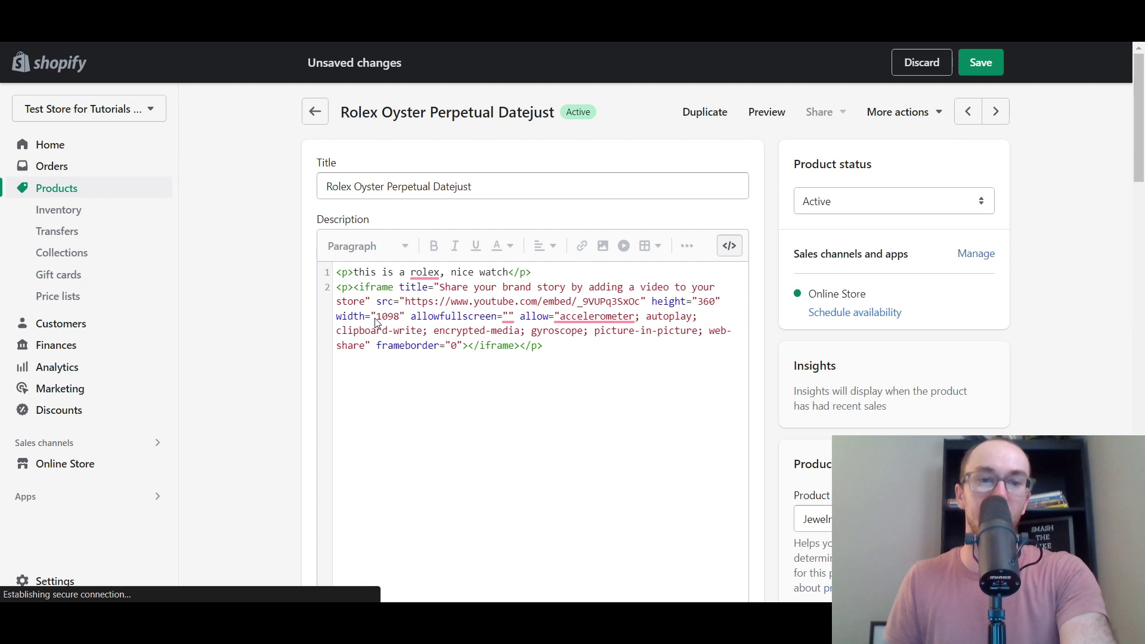
{"action": "type", "text": "100"}
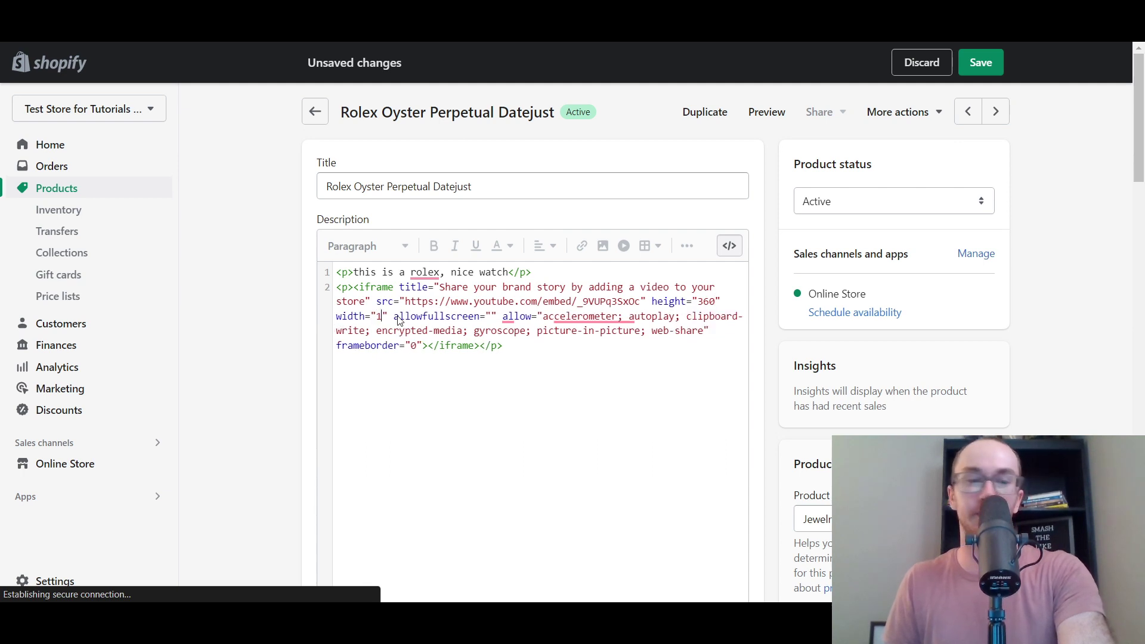
{"action": "key", "text": "ctrl+s"}
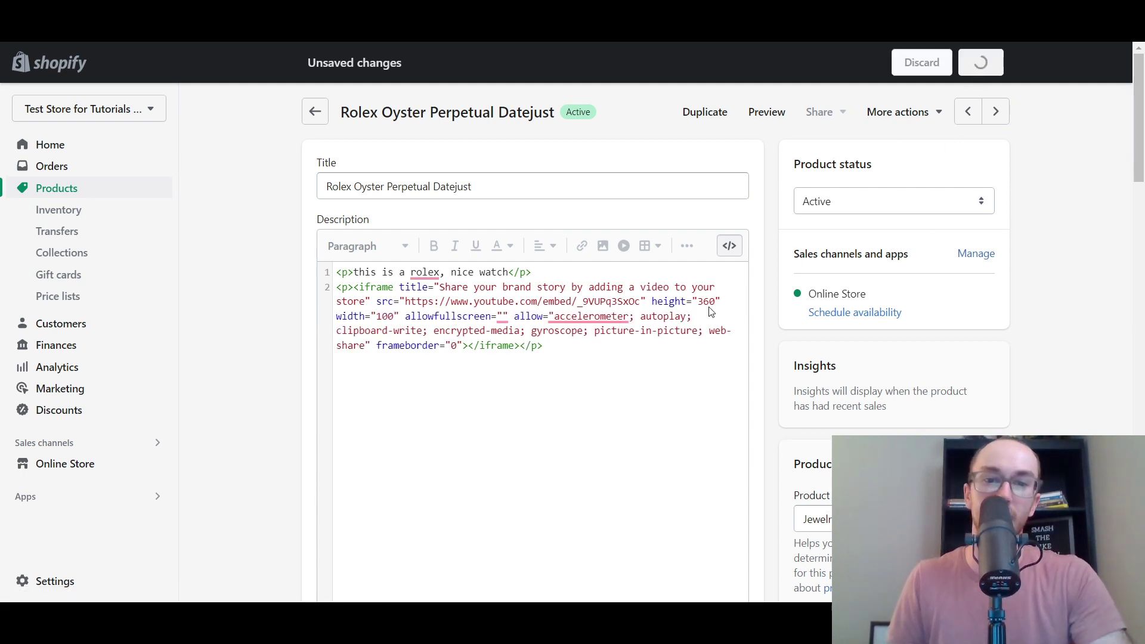
{"action": "left_click", "coordinate": [731, 246]}
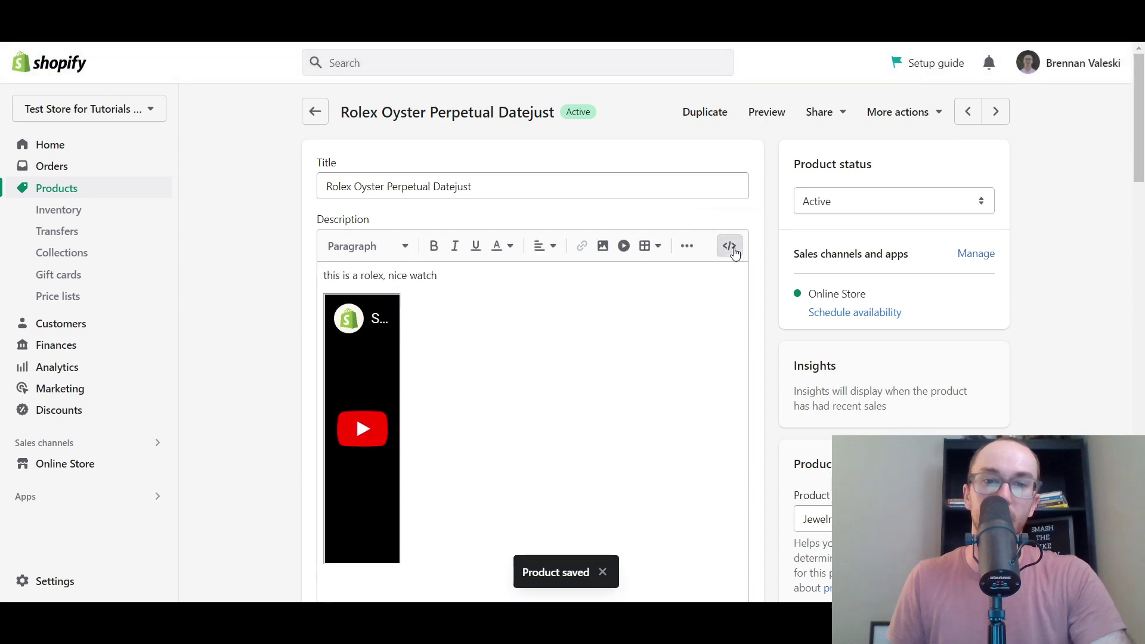
{"action": "left_click", "coordinate": [402, 286]}
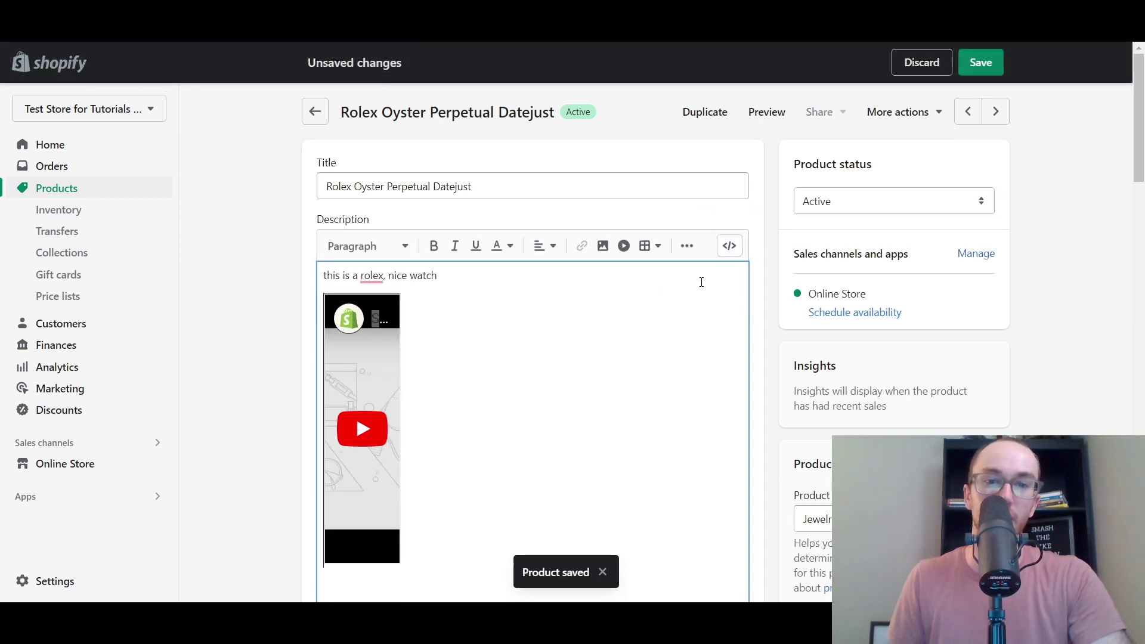
Set the embedded video's width to 360 in the description's HTML, save the product, and return to the rendered description.
{"action": "left_click", "coordinate": [730, 246]}
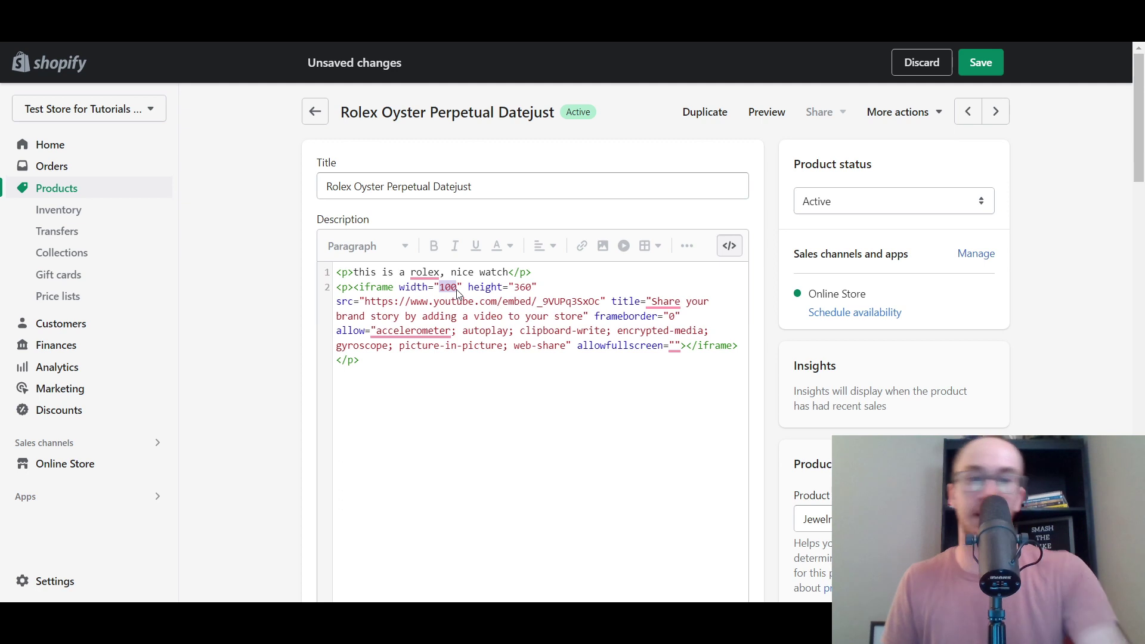
{"action": "type", "text": "360"}
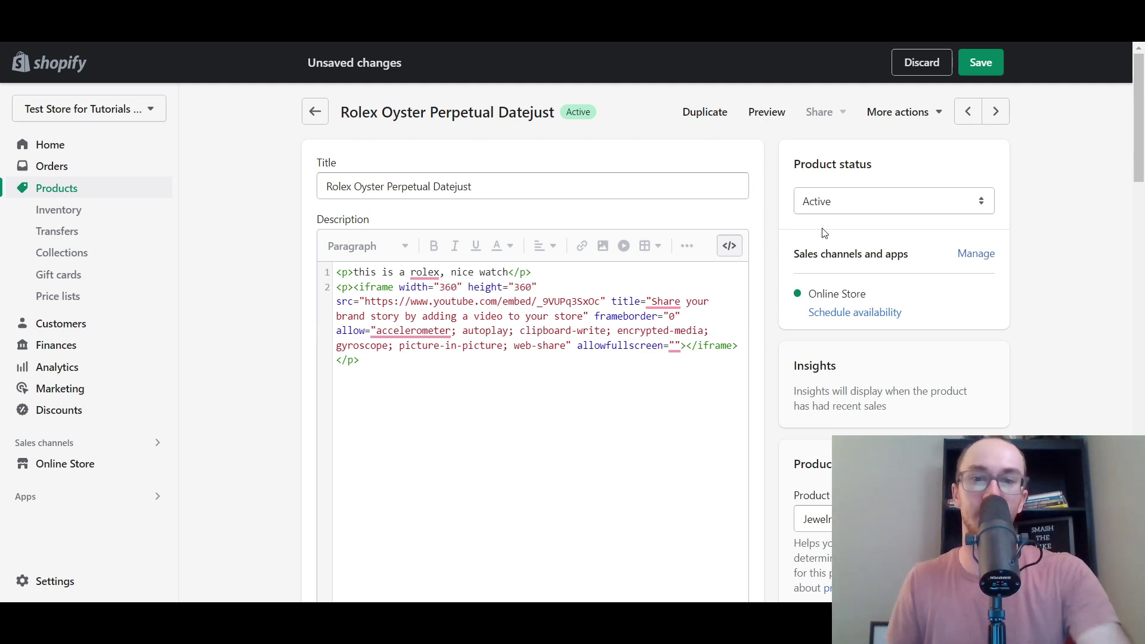
{"action": "left_click", "coordinate": [980, 62]}
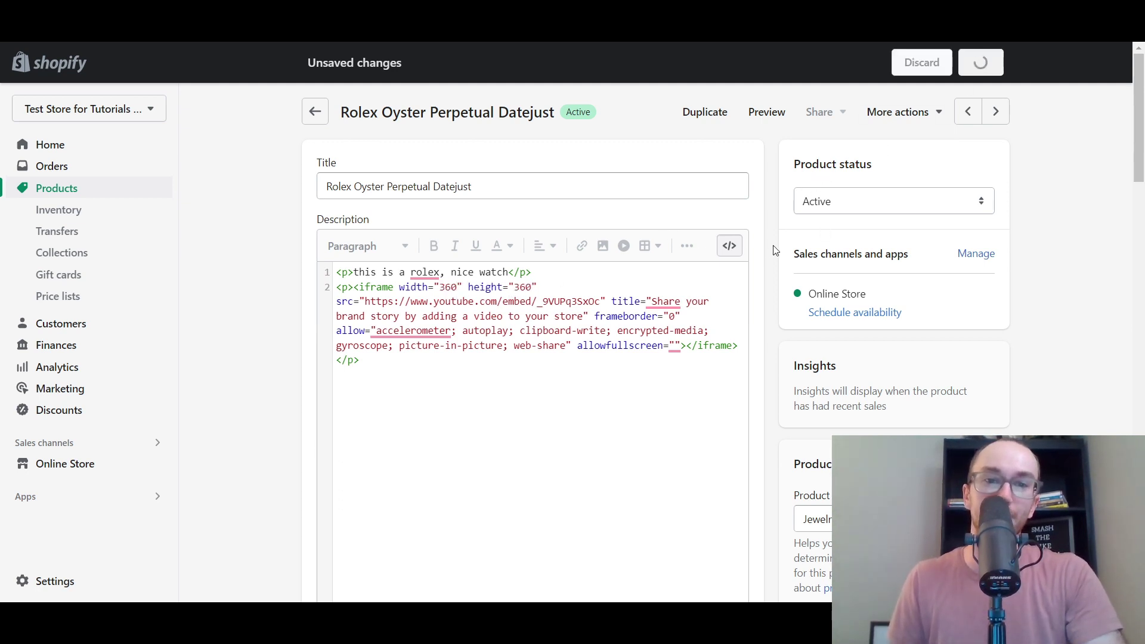
{"action": "left_click", "coordinate": [729, 253]}
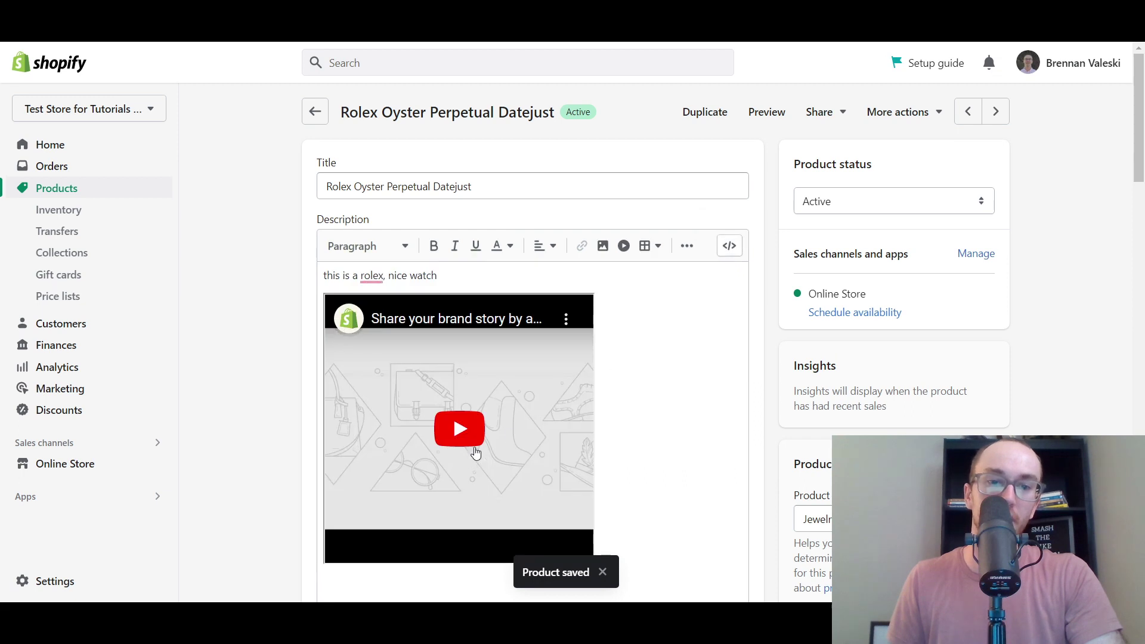
Set the embedded video's width to 720 in the description's HTML, save the product, and look over the rendered description.
{"action": "left_click", "coordinate": [738, 251]}
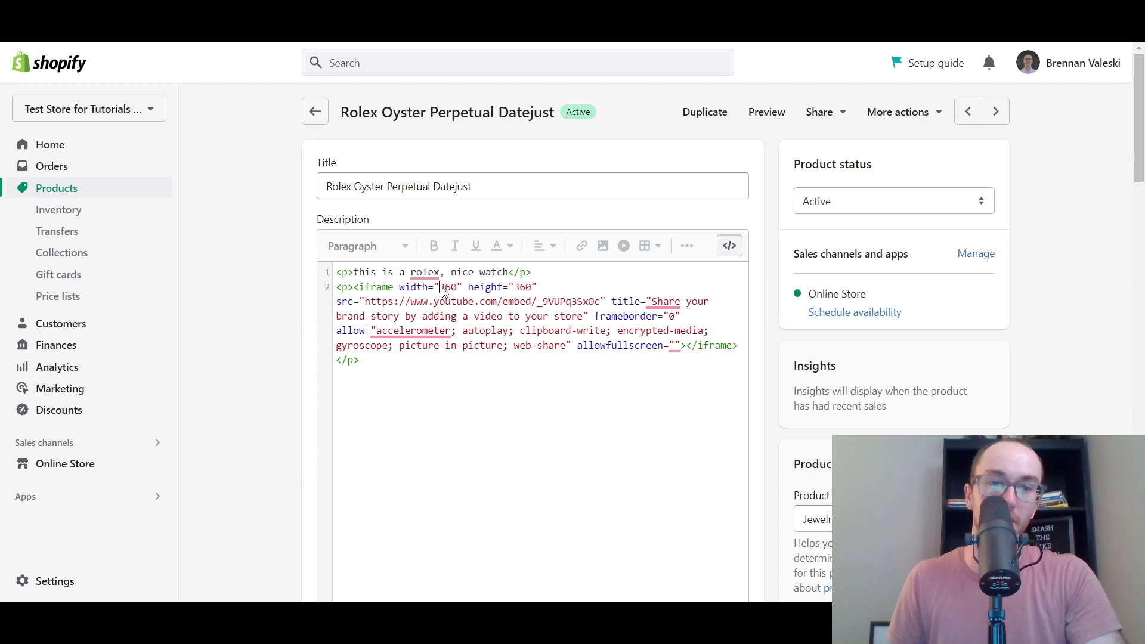
{"action": "type", "text": "720"}
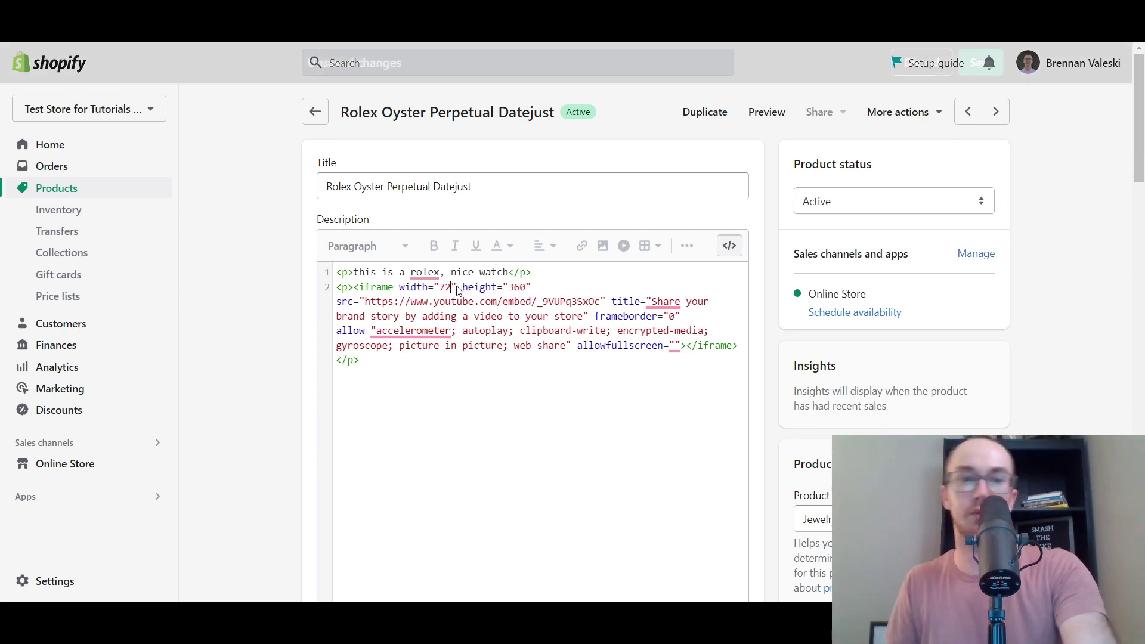
{"action": "left_click", "coordinate": [980, 62]}
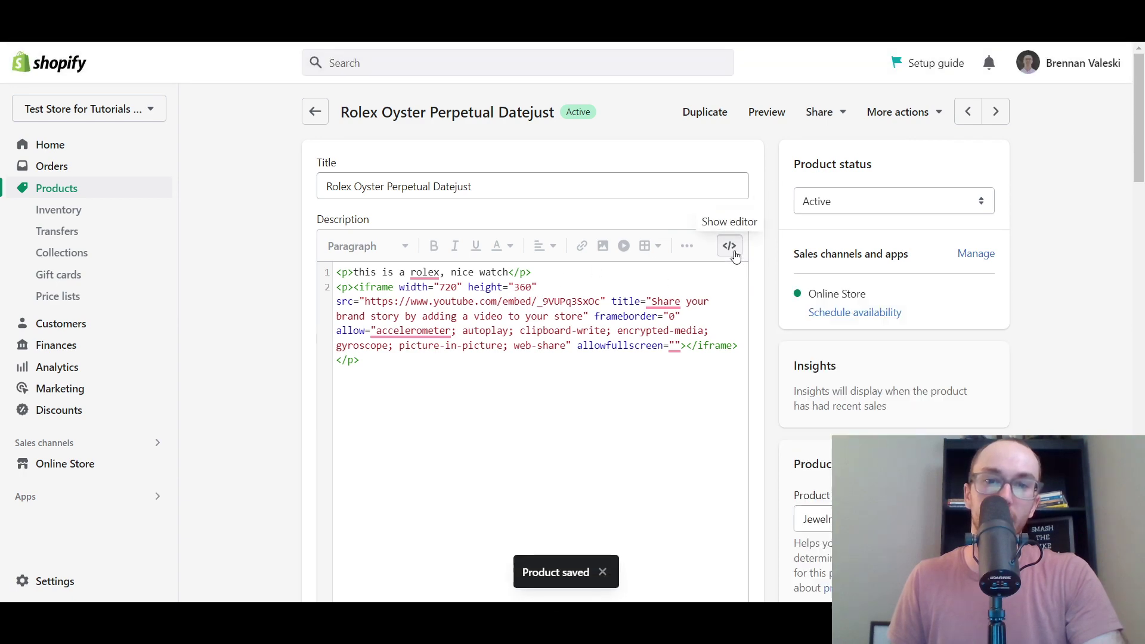
{"action": "left_click", "coordinate": [732, 253]}
{"action": "scroll", "coordinate": [627, 417], "scroll_direction": "down", "scroll_amount": 5}
{"action": "scroll", "coordinate": [627, 417], "scroll_direction": "up", "scroll_amount": 5}
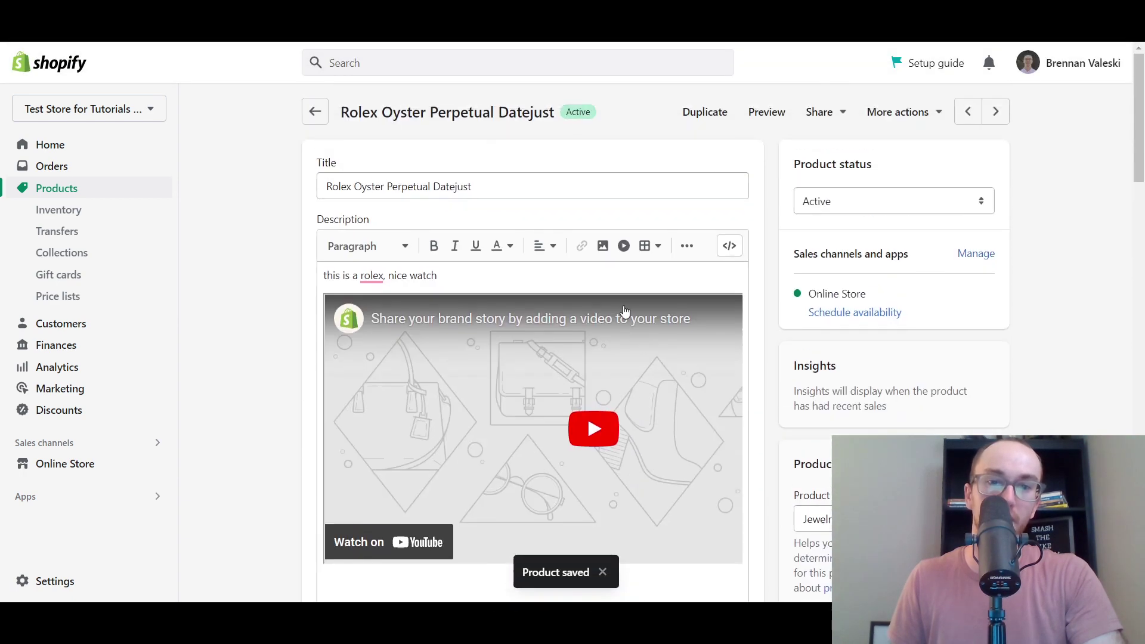
Check the resized YouTube video on the product's storefront preview, play and pause it, and look over the page layout.
{"action": "scroll", "coordinate": [624, 318], "scroll_direction": "down", "scroll_amount": 1}
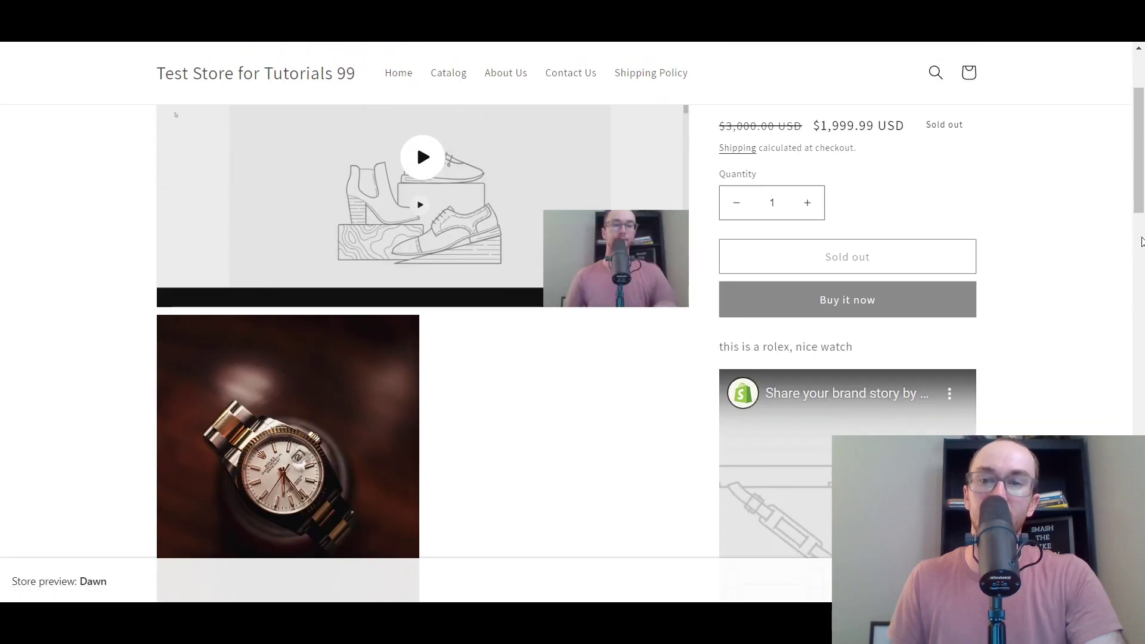
{"action": "left_click_drag", "start_coordinate": [1141, 241], "coordinate": [1137, 300]}
{"action": "scroll", "coordinate": [846, 280], "scroll_direction": "up", "scroll_amount": 1}
{"action": "scroll", "coordinate": [848, 248], "scroll_direction": "down", "scroll_amount": 1}
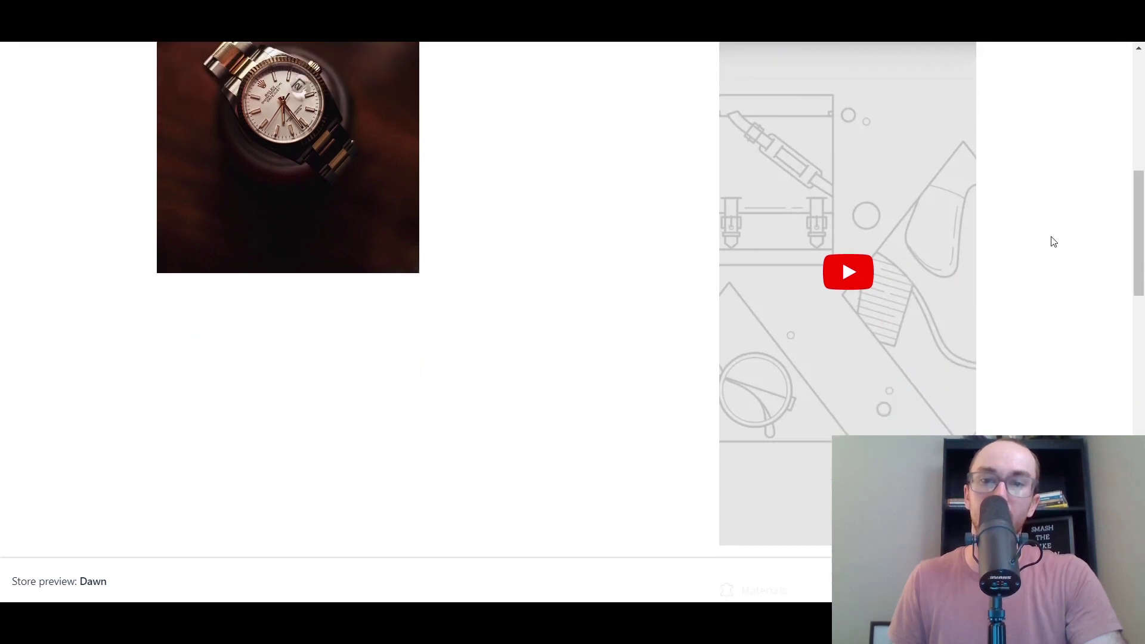
{"action": "left_click", "coordinate": [848, 272]}
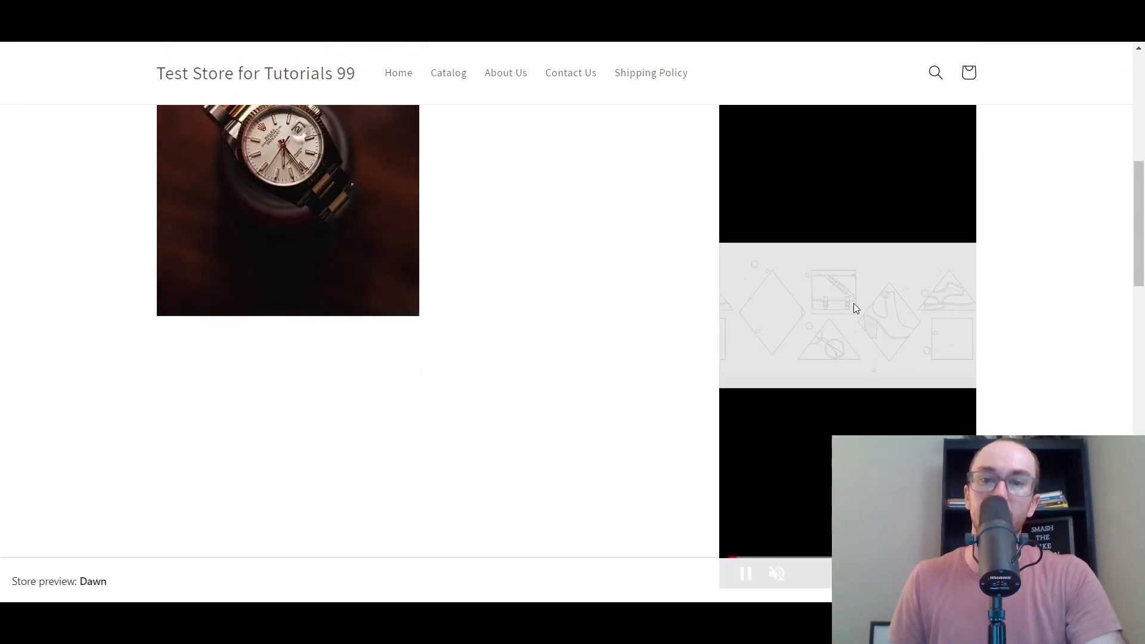
{"action": "left_click", "coordinate": [850, 315]}
{"action": "mouse_move", "coordinate": [1127, 244]}
{"action": "left_mouse_down"}
{"action": "mouse_move", "coordinate": [1125, 307]}
{"action": "mouse_move", "coordinate": [1126, 213]}
{"action": "mouse_move", "coordinate": [1142, 244]}
{"action": "left_mouse_up"}
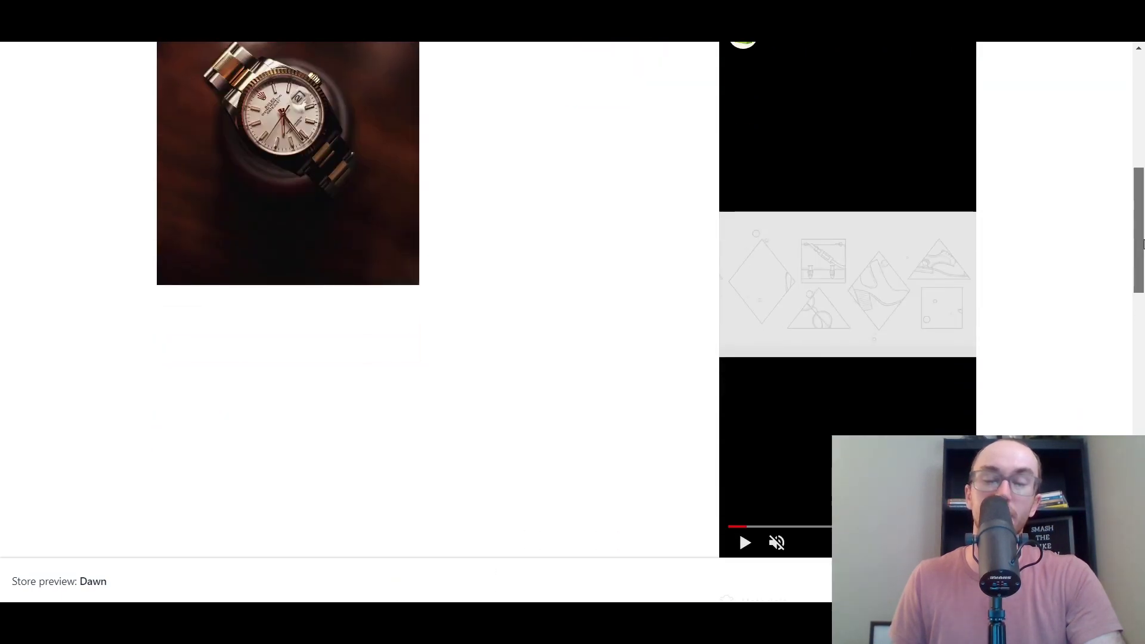
{"action": "left_click_drag", "start_coordinate": [1133, 247], "coordinate": [1143, 91]}
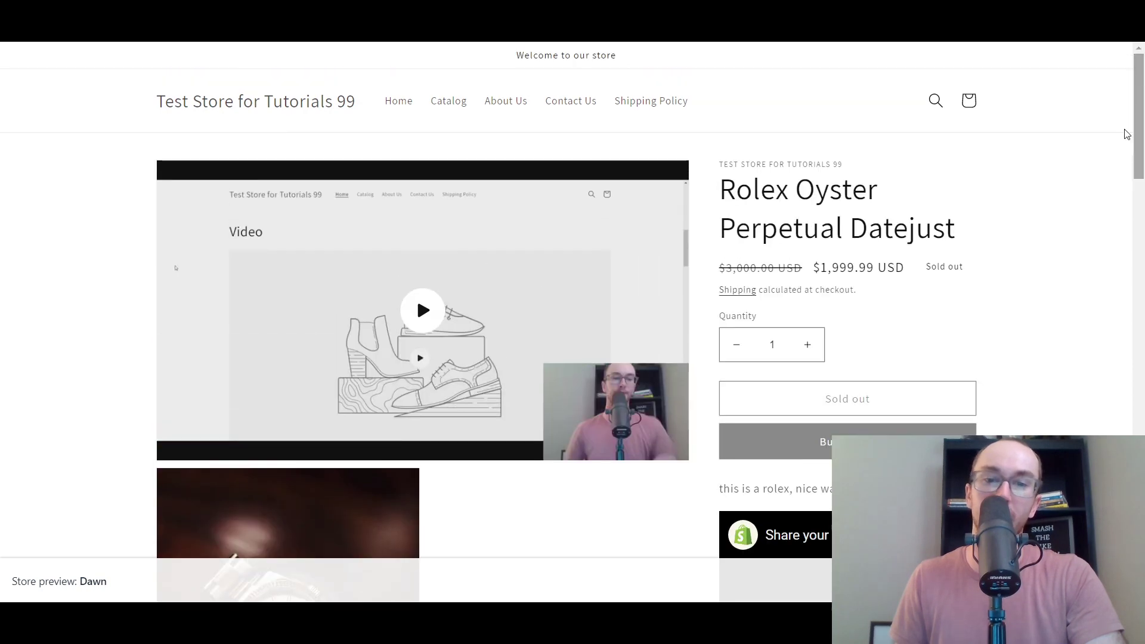
{"action": "scroll", "coordinate": [1083, 409], "scroll_direction": "down", "scroll_amount": 5}
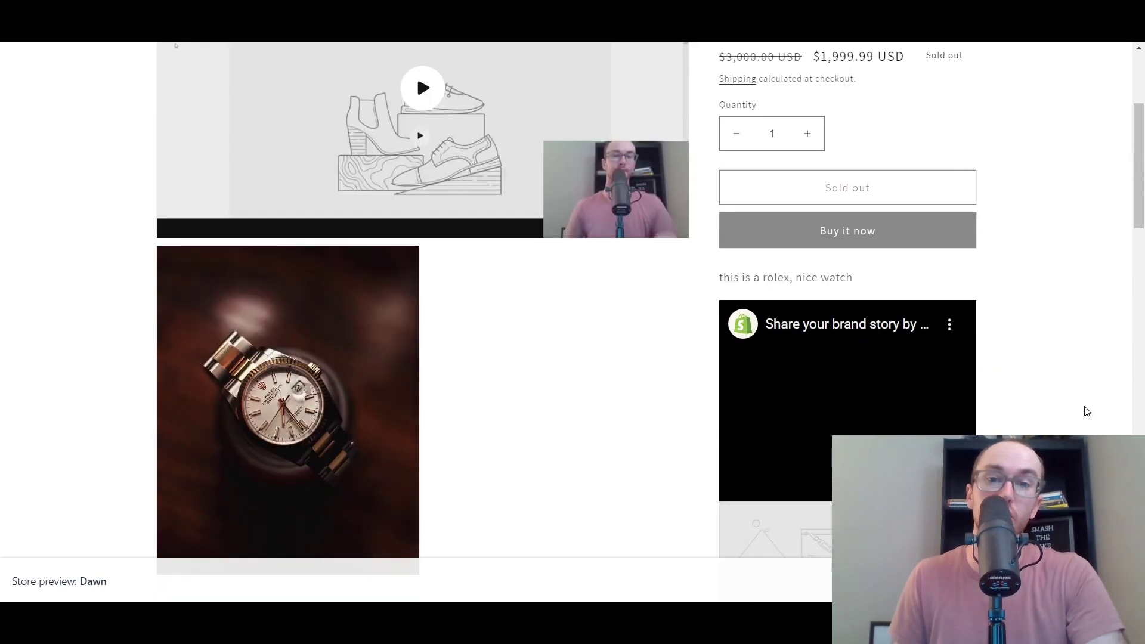
Check the media video on the product's storefront preview and the embedded YouTube video on the home page preview.
{"action": "scroll", "coordinate": [1084, 409], "scroll_direction": "up", "scroll_amount": 5}
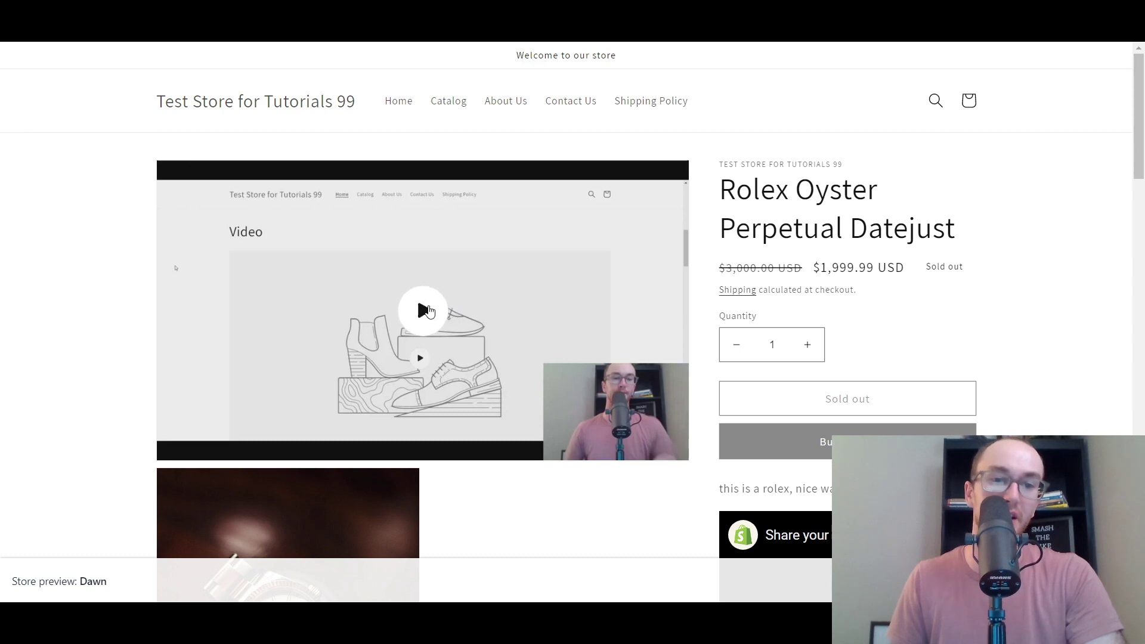
{"action": "left_click", "coordinate": [423, 311]}
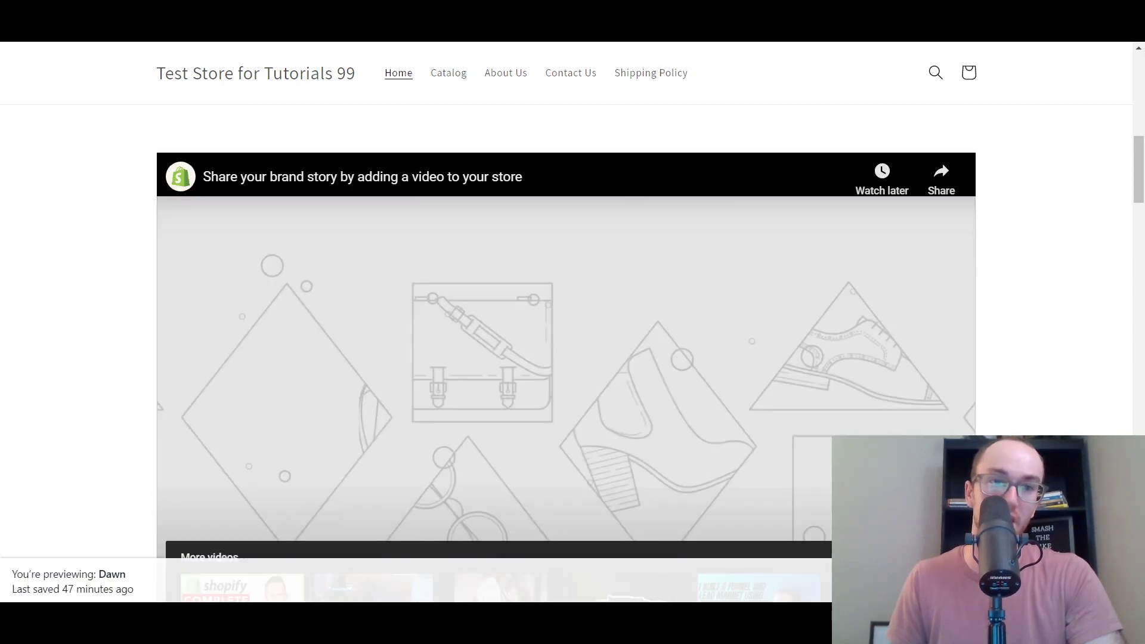
{"action": "scroll", "coordinate": [728, 273], "scroll_direction": "up", "scroll_amount": 10}
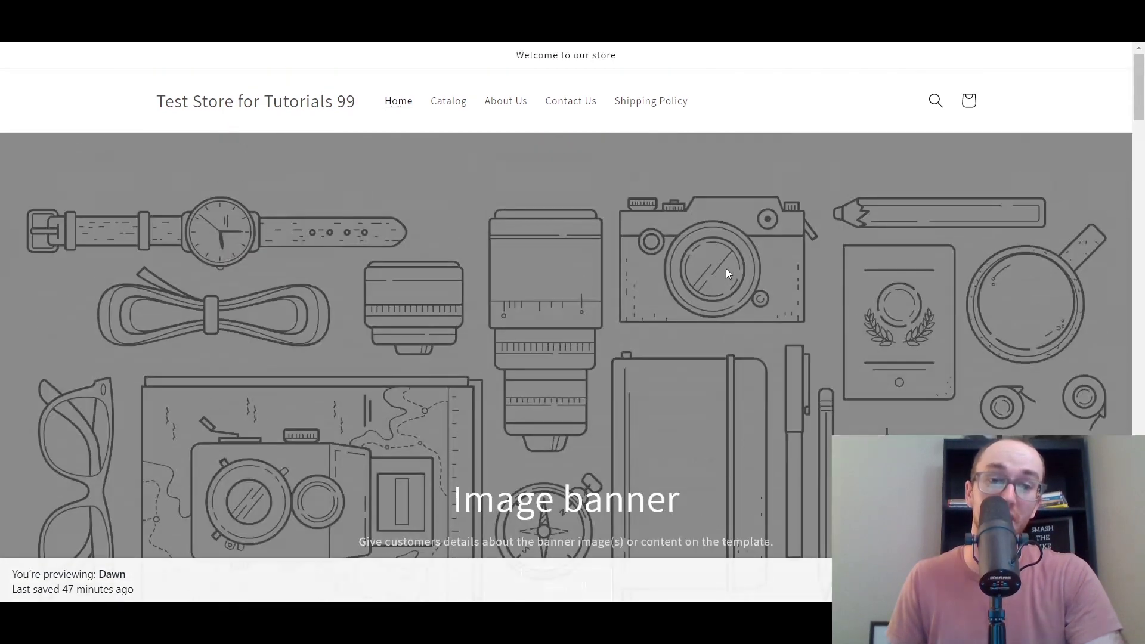
{"action": "scroll", "coordinate": [912, 322], "scroll_direction": "down", "scroll_amount": 13}
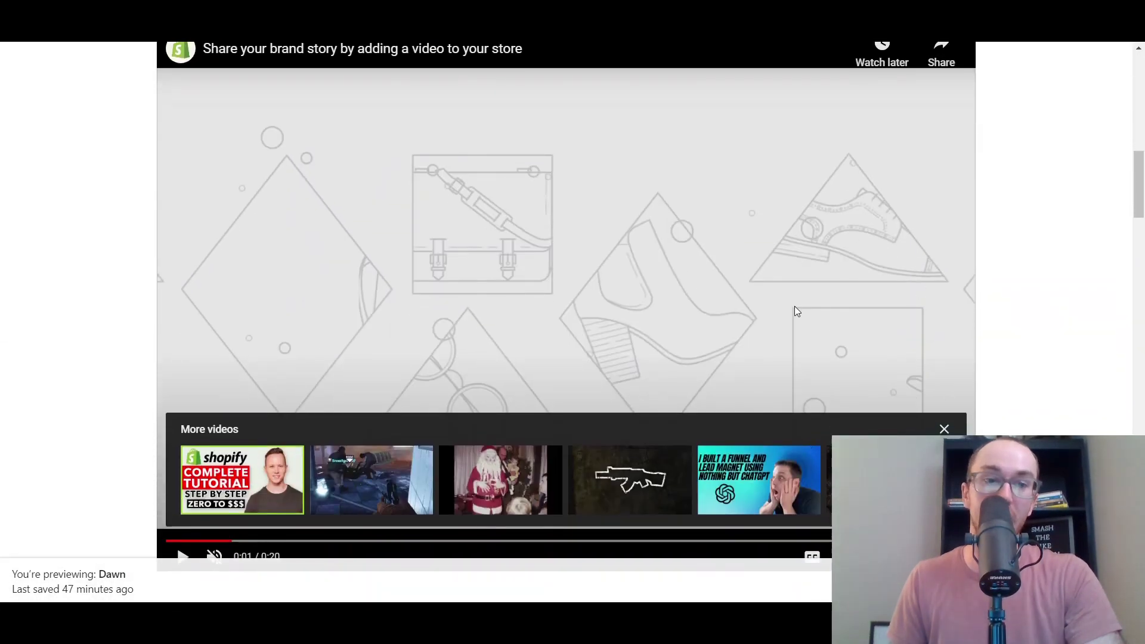
{"action": "scroll", "coordinate": [798, 309], "scroll_direction": "up", "scroll_amount": 5}
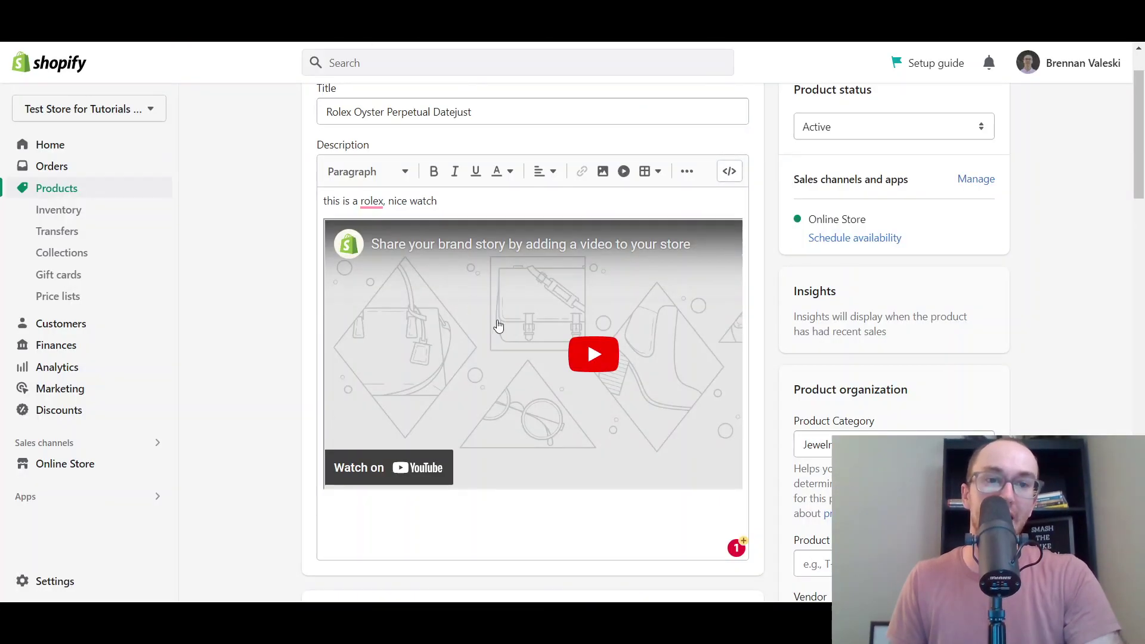
Review the Rolex Oyster Perpetual Datejust product's embedded description video and its Media section in the admin.
{"action": "scroll", "coordinate": [498, 324], "scroll_direction": "down", "scroll_amount": 4}
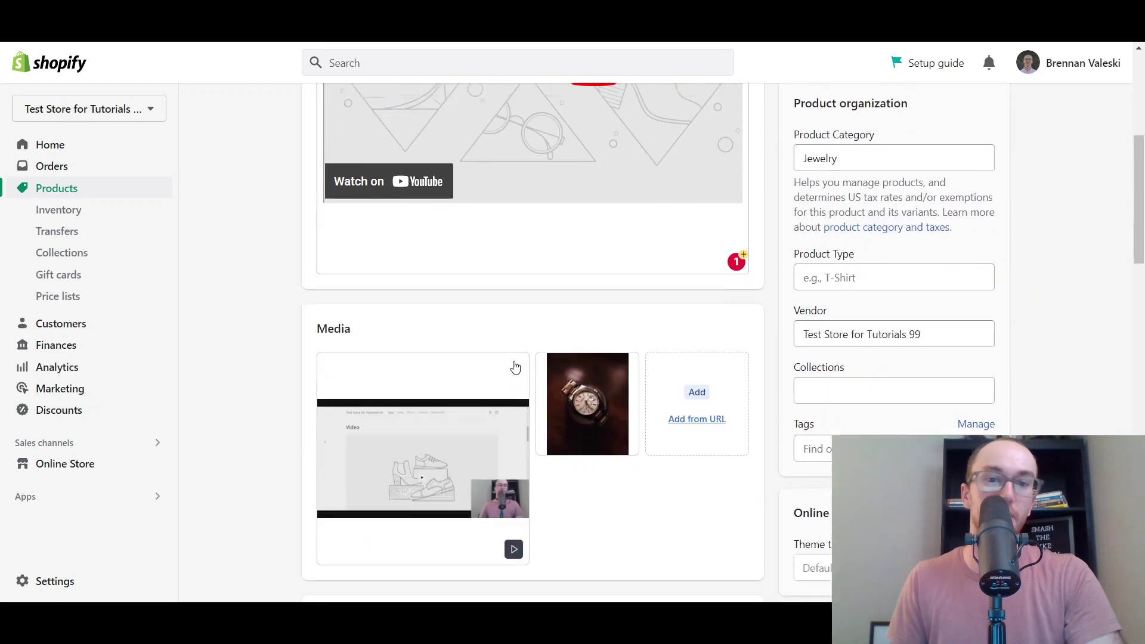
{"action": "scroll", "coordinate": [511, 366], "scroll_direction": "up", "scroll_amount": 6}
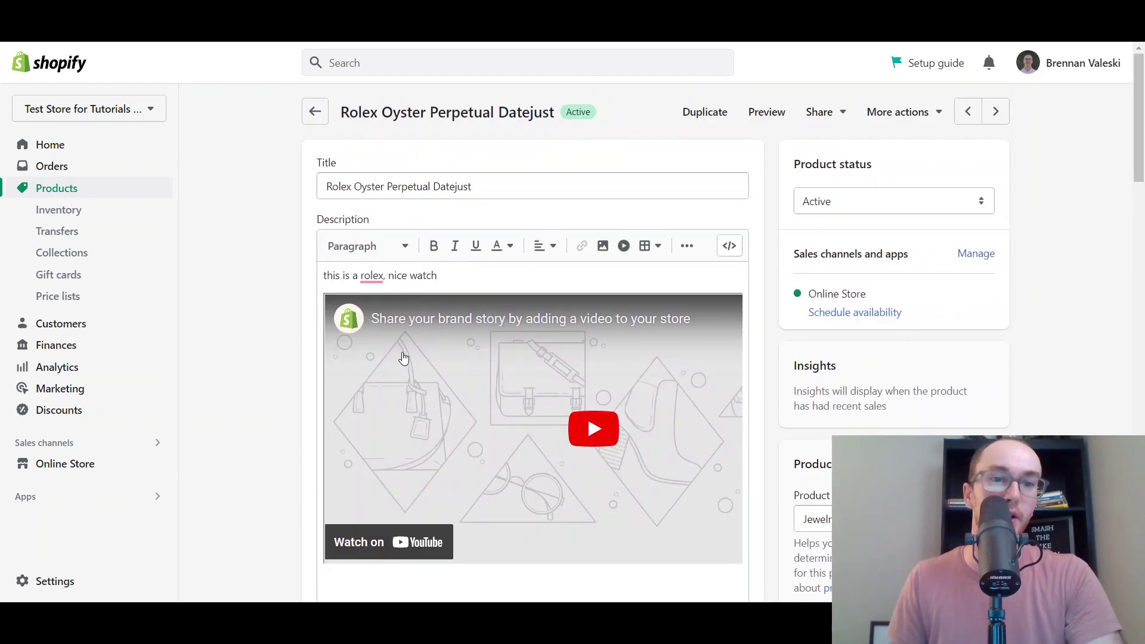
{"action": "scroll", "coordinate": [250, 396], "scroll_direction": "down", "scroll_amount": 6}
{"action": "scroll", "coordinate": [251, 396], "scroll_direction": "up", "scroll_amount": 5}
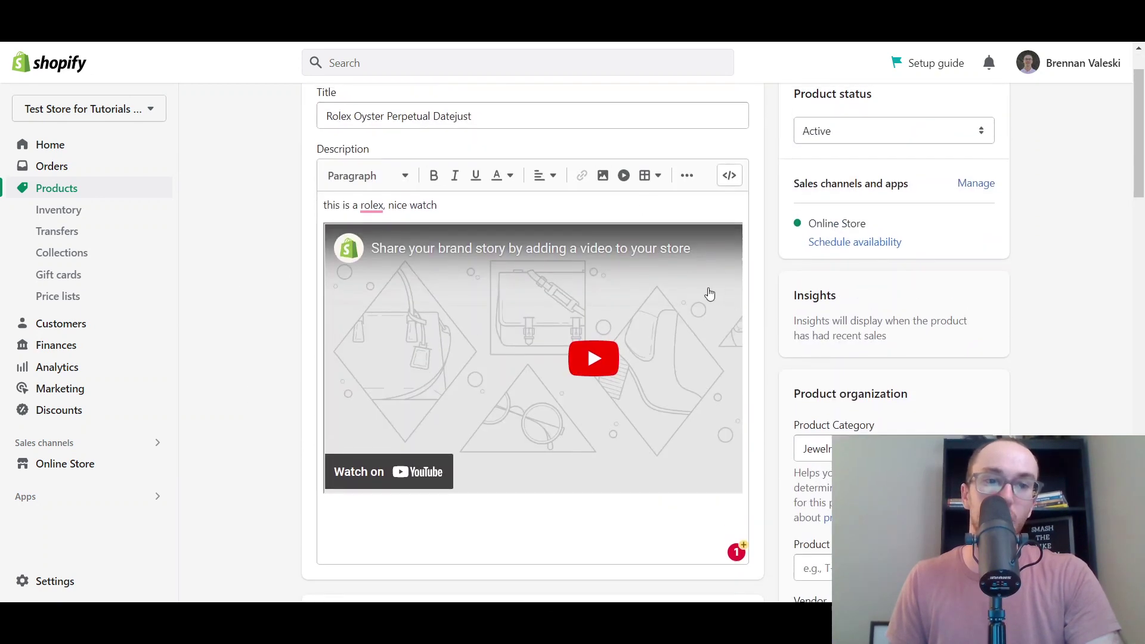
{"action": "scroll", "coordinate": [719, 295], "scroll_direction": "up", "scroll_amount": 1}
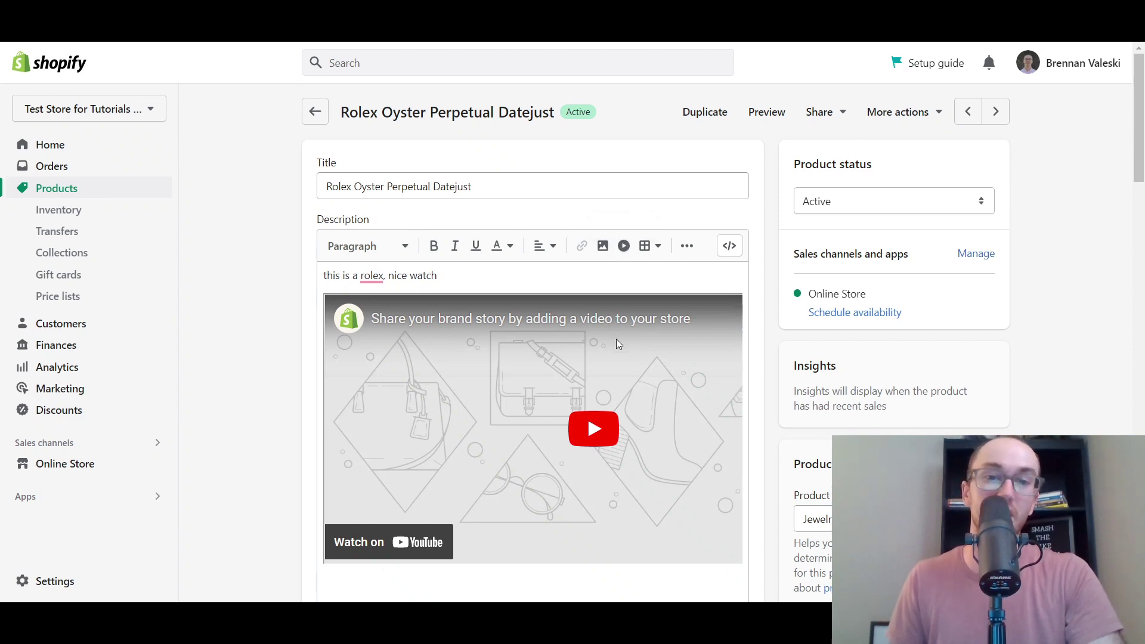
{"action": "left_click_drag", "start_coordinate": [1142, 167], "coordinate": [1143, 261]}
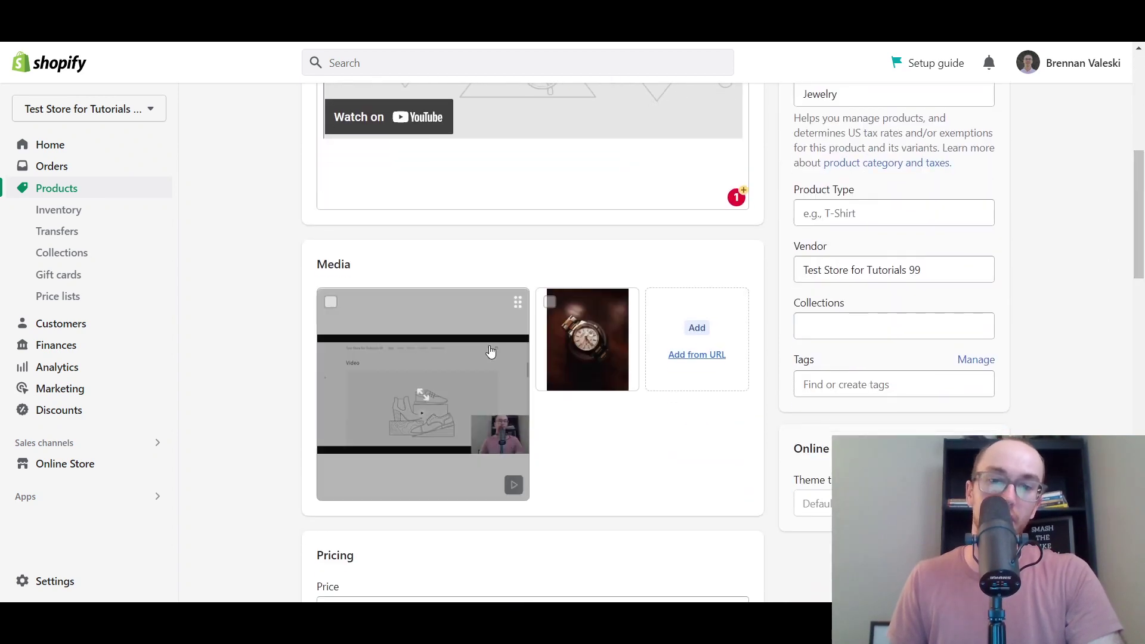
{"action": "mouse_move", "coordinate": [485, 388]}
{"action": "left_mouse_down"}
{"action": "mouse_move", "coordinate": [561, 357]}
{"action": "mouse_move", "coordinate": [500, 356]}
{"action": "mouse_move", "coordinate": [466, 380]}
{"action": "left_mouse_up"}
{"action": "scroll", "coordinate": [639, 434], "scroll_direction": "down", "scroll_amount": 5}
{"action": "scroll", "coordinate": [641, 433], "scroll_direction": "up", "scroll_amount": 10}
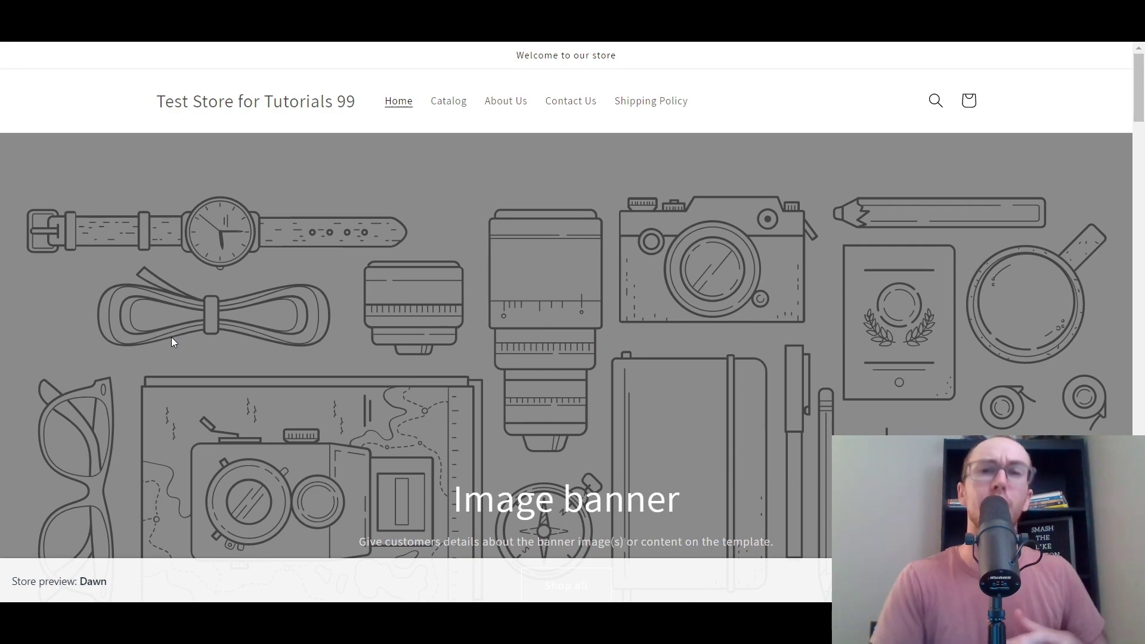
Look over the home page preview from the image banner down to the video section with its cover image.
{"action": "scroll", "coordinate": [230, 361], "scroll_direction": "down", "scroll_amount": 12}
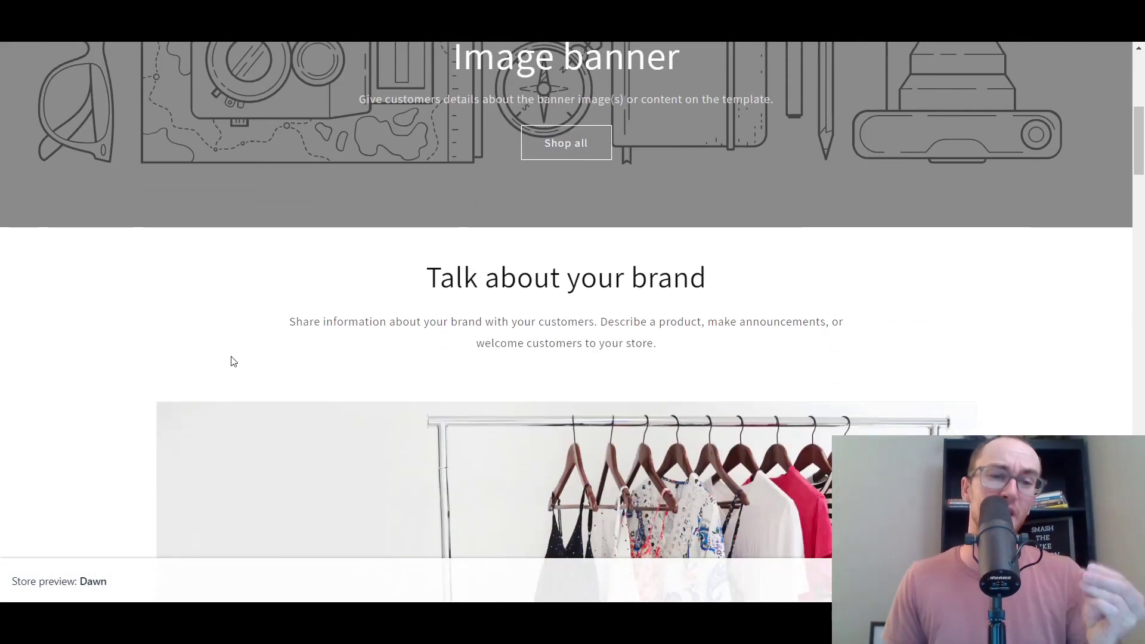
{"action": "scroll", "coordinate": [102, 359], "scroll_direction": "down", "scroll_amount": 1}
{"action": "scroll", "coordinate": [102, 359], "scroll_direction": "up", "scroll_amount": 3}
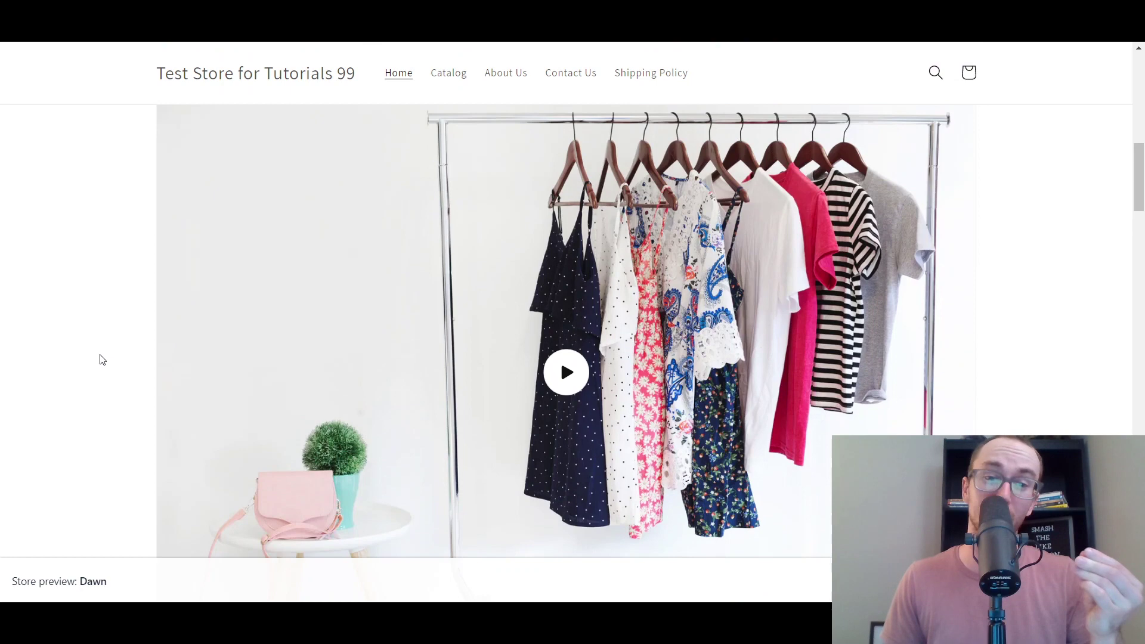